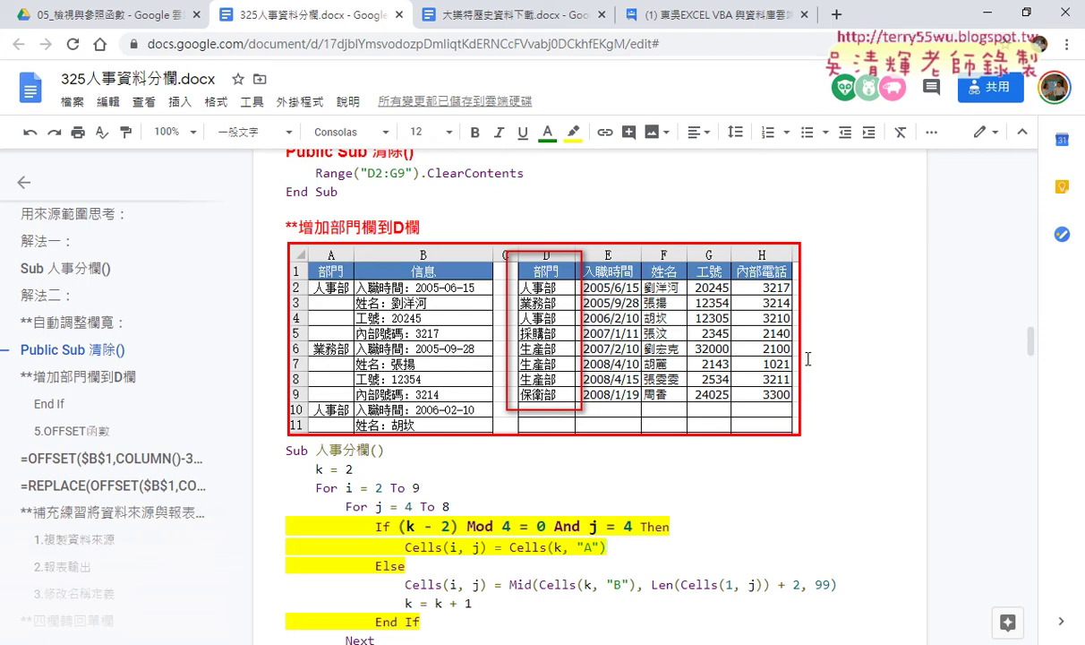
Insert a new empty column D before the dates and widen it.
left_click(996, 22)
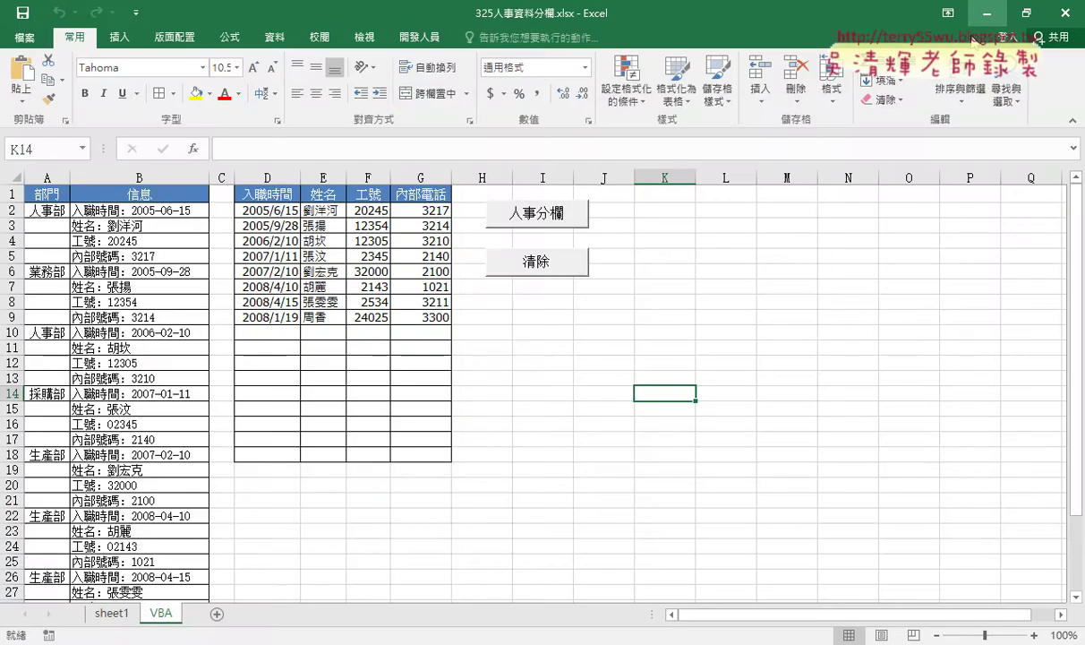
left_click(271, 176)
right_click(271, 174)
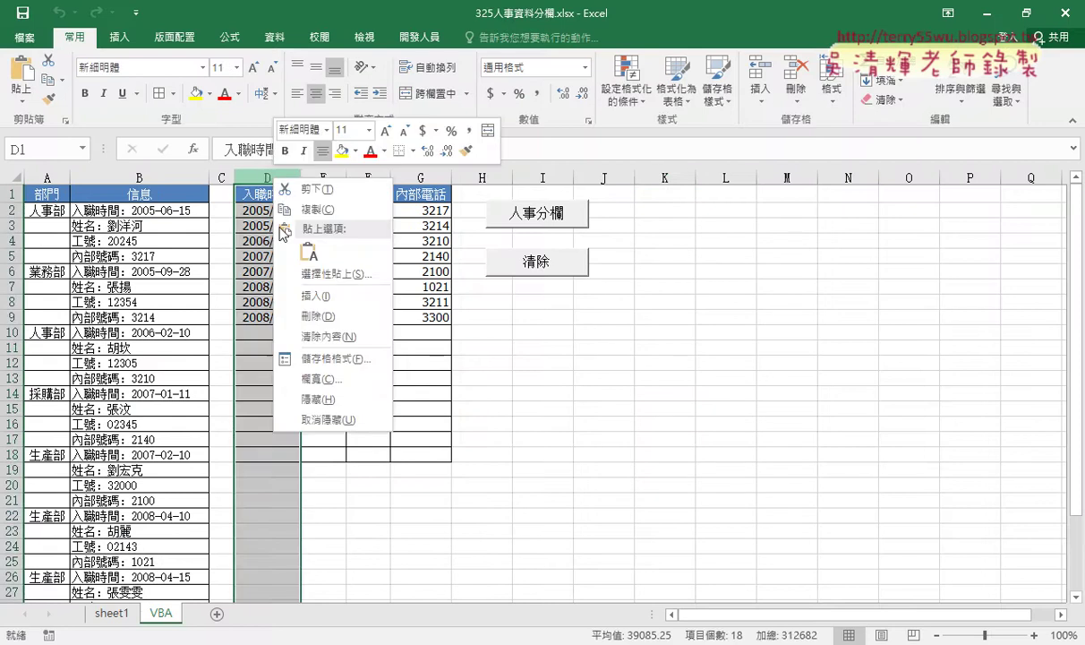
left_click(310, 297)
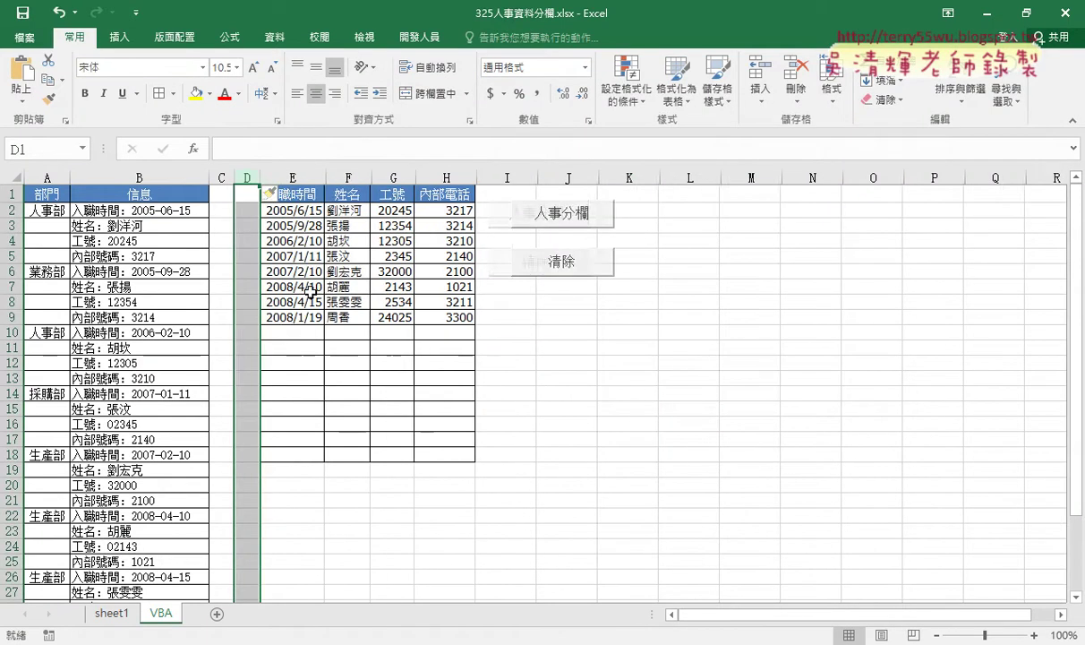
left_click_drag(260, 177, 294, 177)
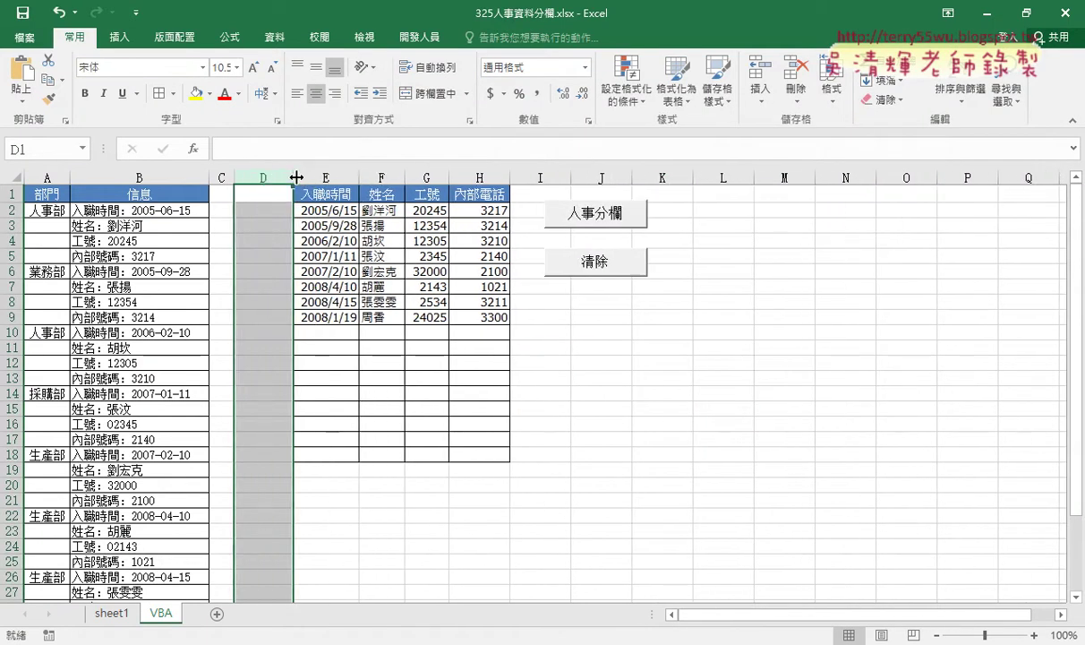
Copy the 部門 header from A1 into D1.
left_click(40, 194)
right_click(40, 199)
left_click(82, 230)
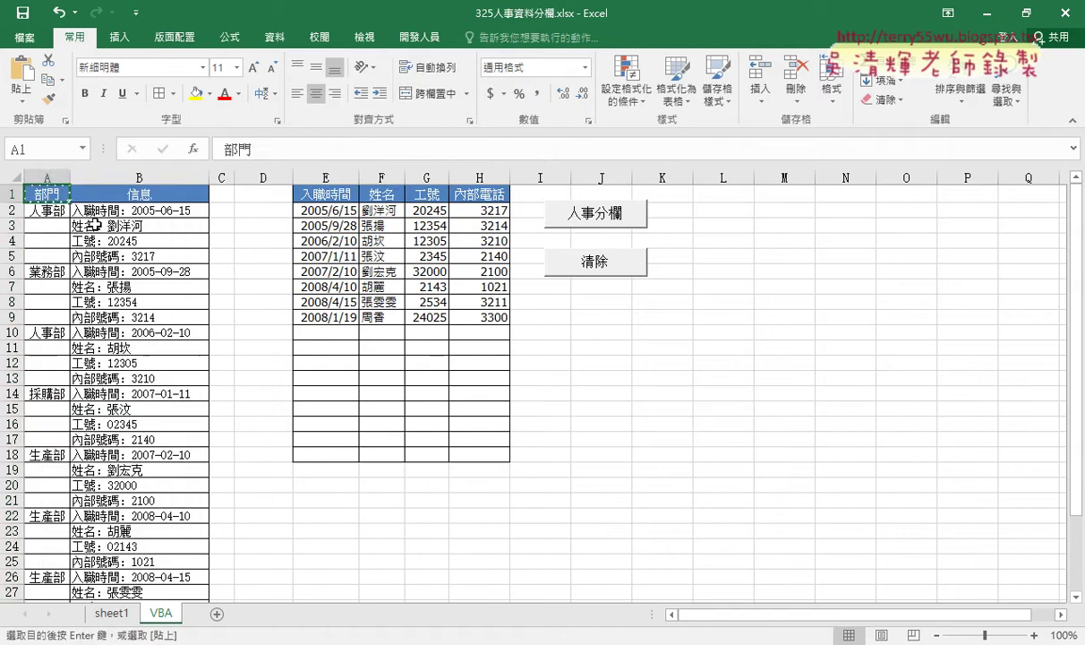
left_click(262, 193)
right_click(264, 193)
left_click(303, 270)
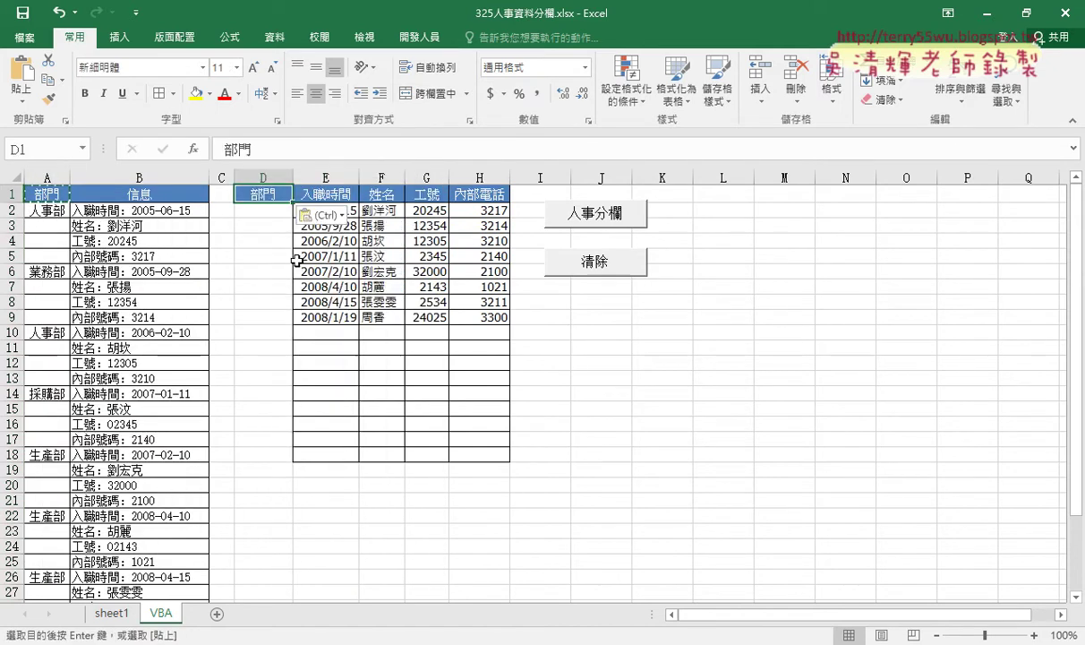
Give the table D1:H18 an automatic-colour outline border and inner lines.
mouse_move(259, 211)
left_mouse_down()
mouse_move(269, 306)
mouse_move(501, 452)
left_mouse_up()
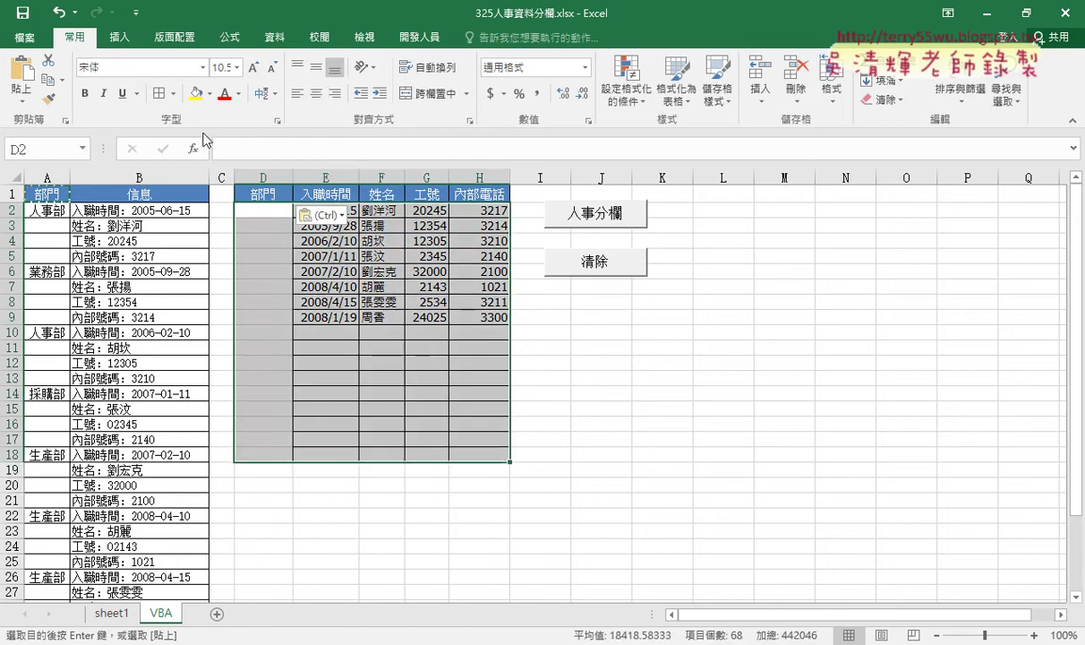
left_click(173, 93)
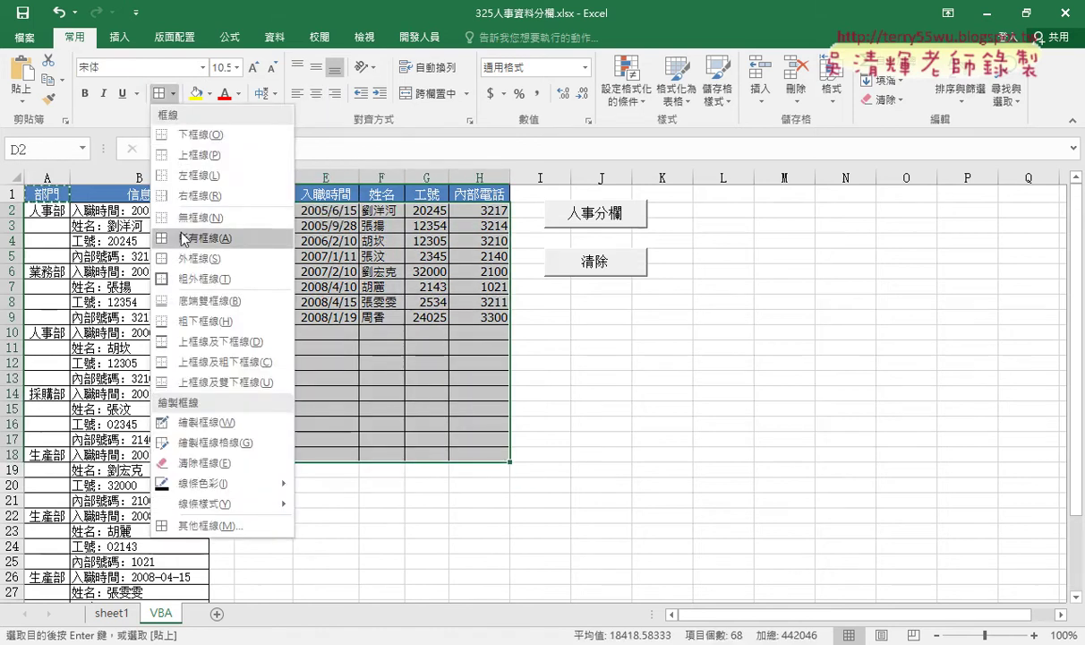
left_click(220, 526)
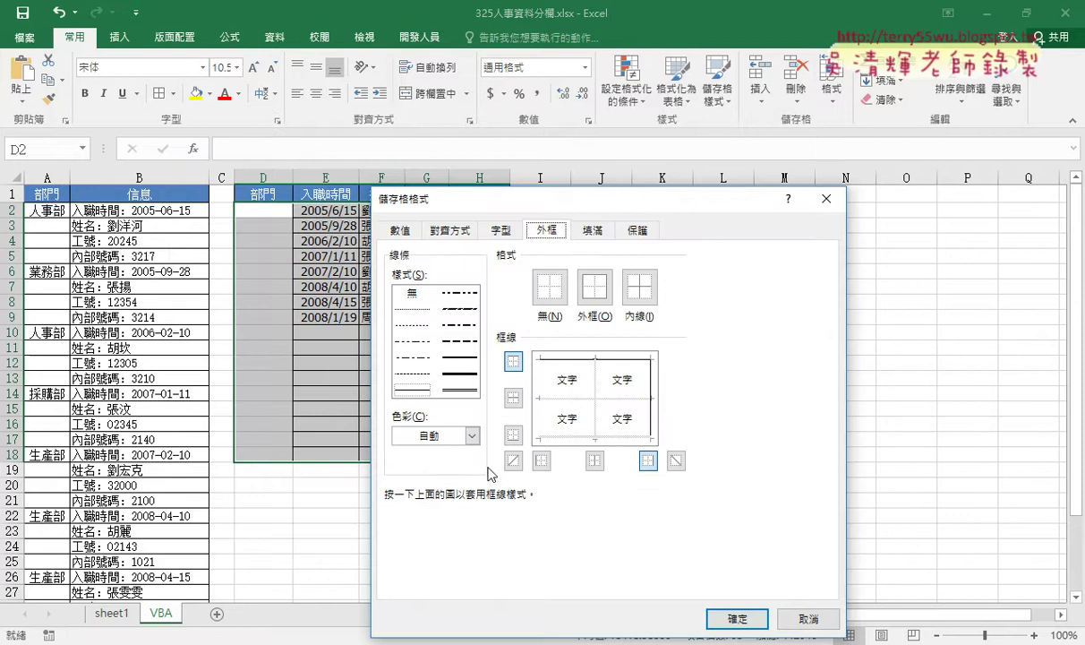
left_click(448, 436)
left_click(421, 395)
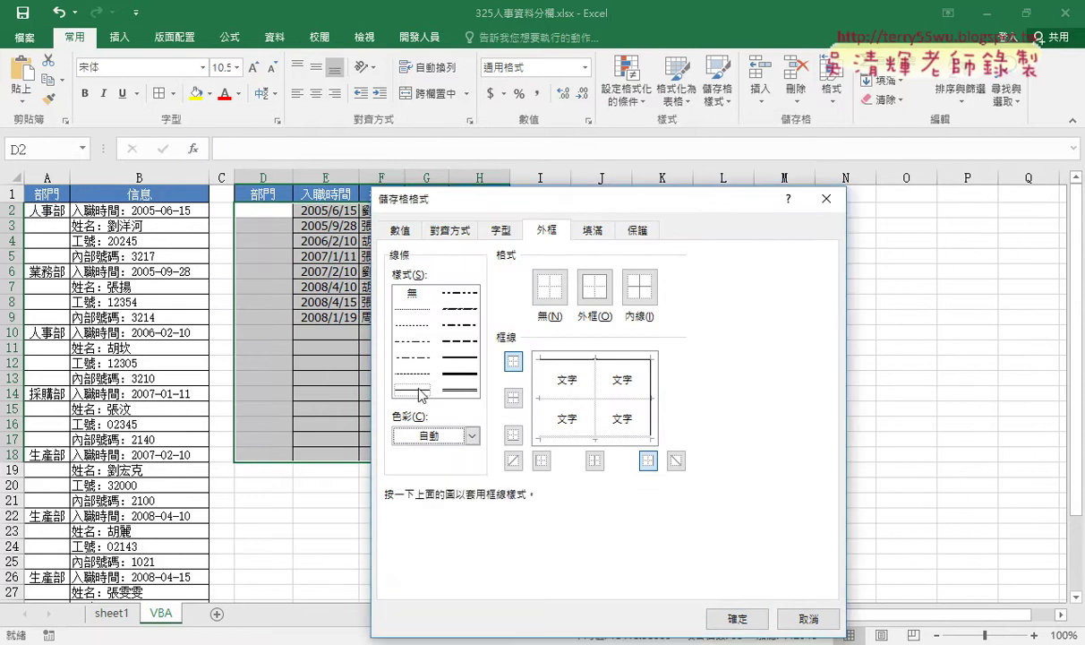
left_click(594, 286)
left_click(639, 286)
left_click(737, 618)
left_click(541, 510)
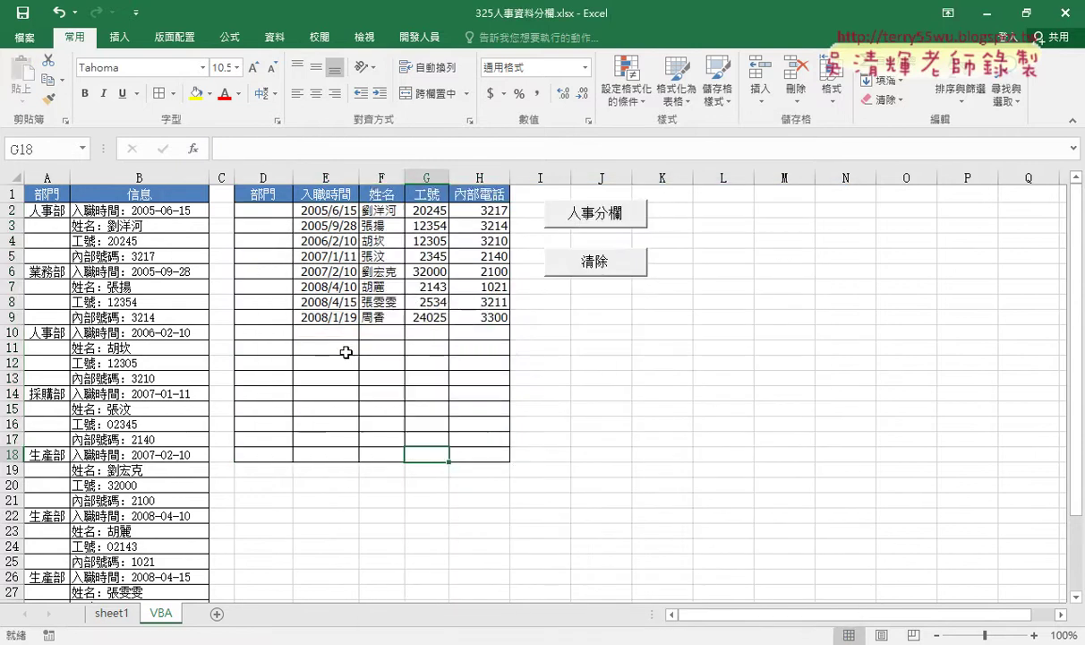
left_click_drag(269, 210, 267, 323)
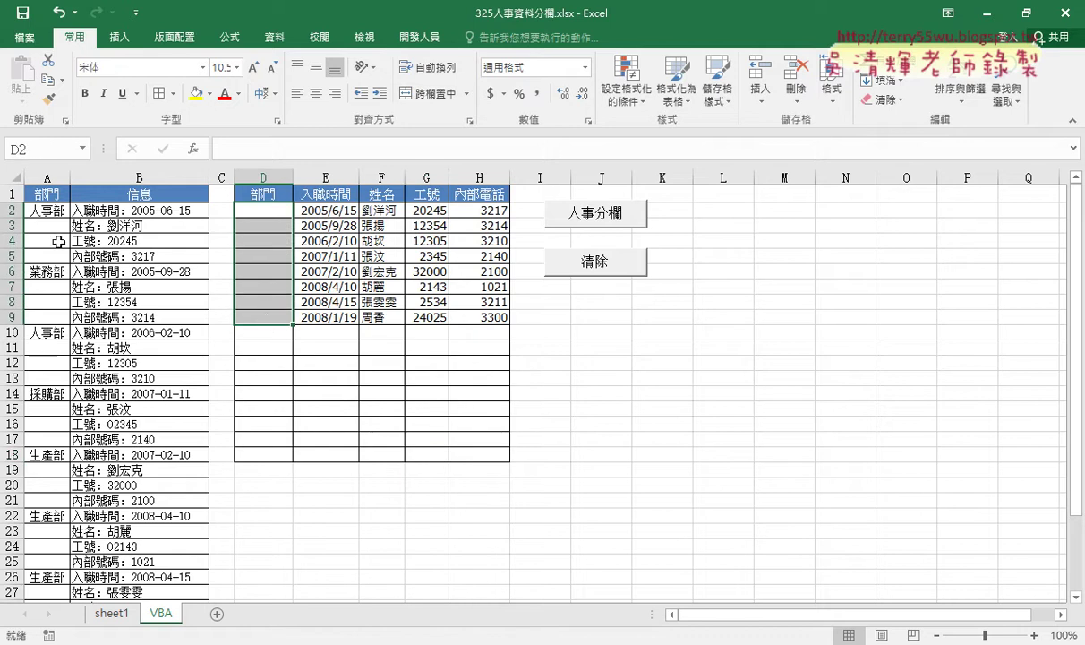
left_click_drag(36, 211, 121, 264)
left_click(121, 264)
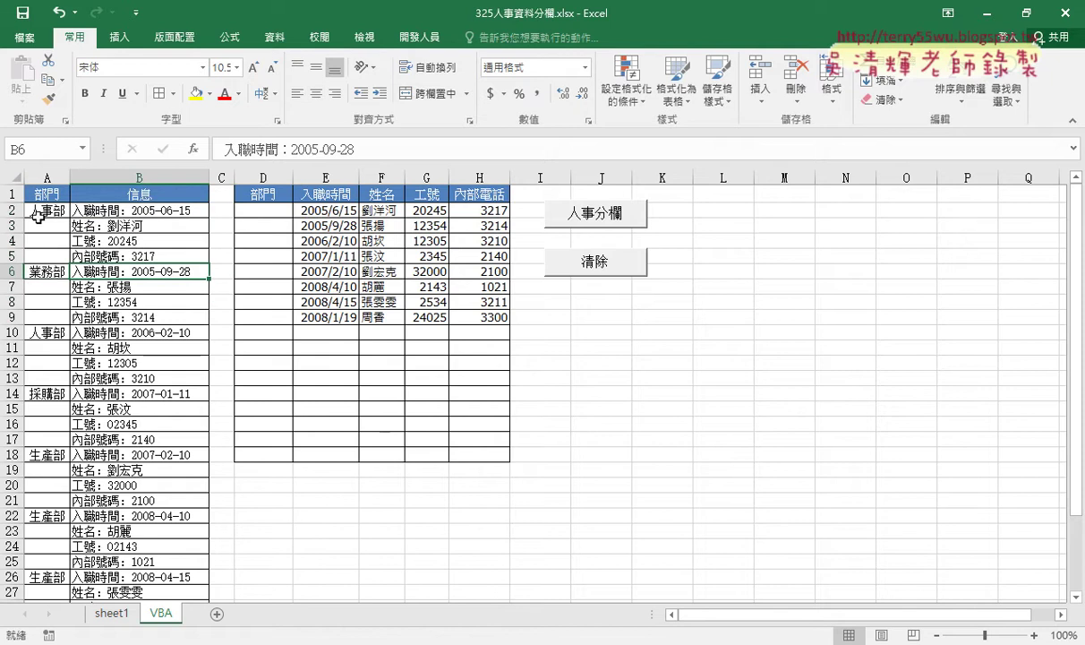
mouse_move(36, 211)
left_mouse_down()
mouse_move(147, 211)
mouse_move(164, 250)
left_mouse_up()
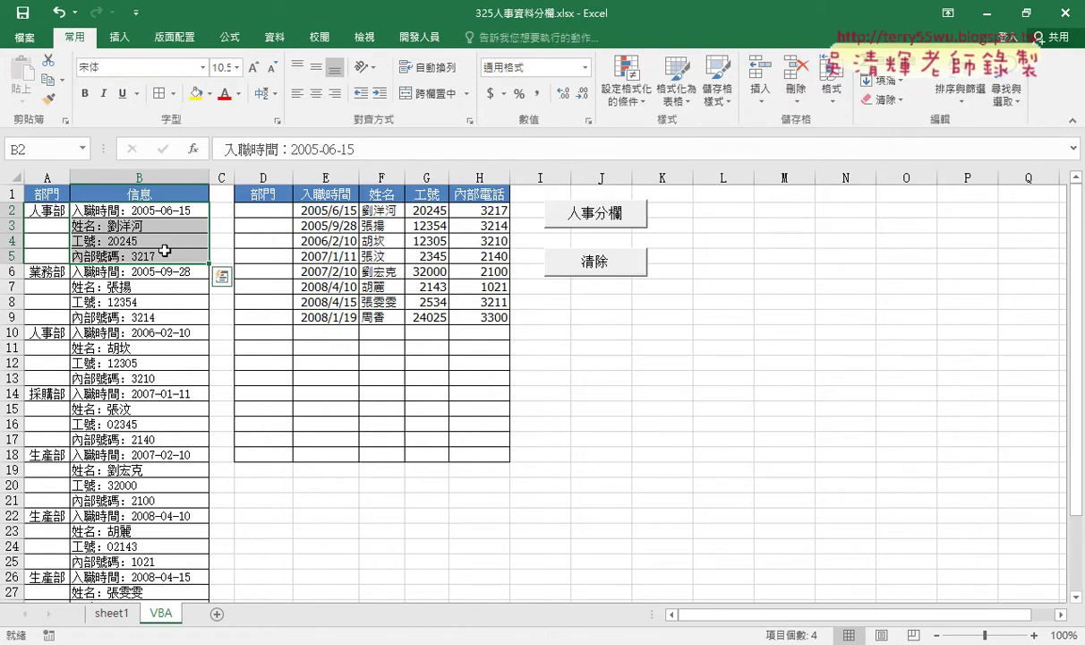
left_click(56, 211)
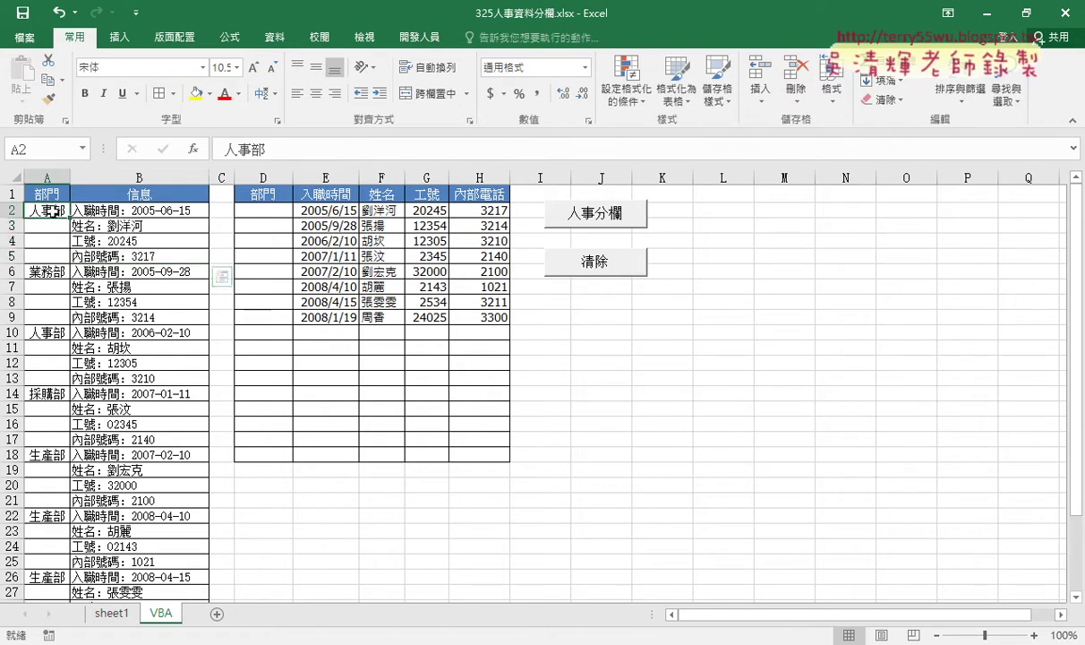
left_click(255, 209)
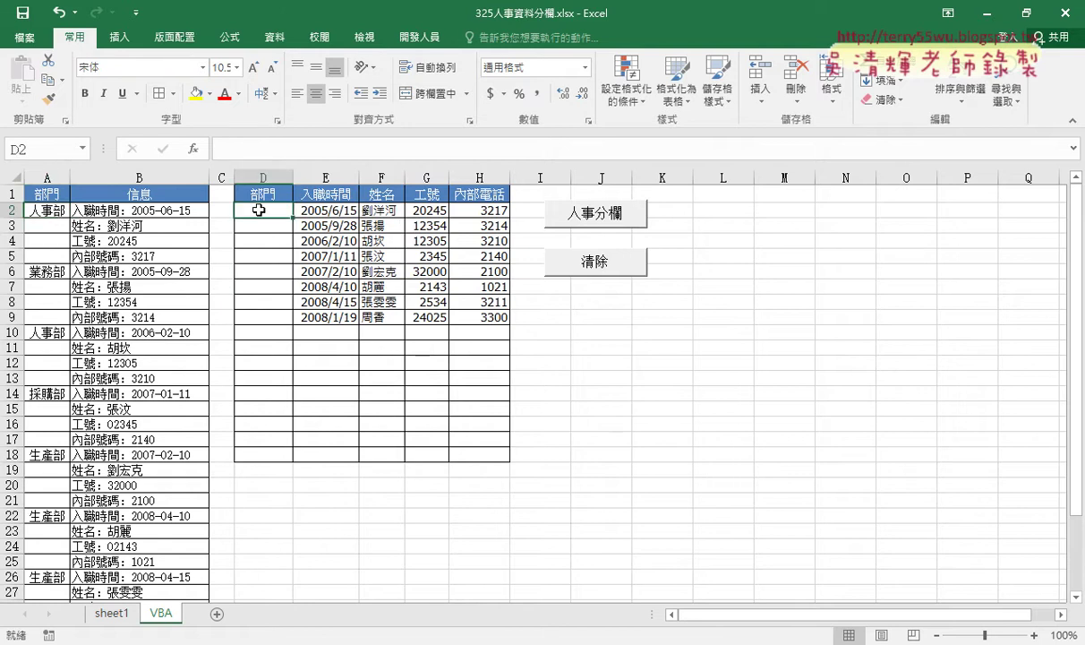
left_click(168, 212)
left_click(167, 227)
left_click(166, 242)
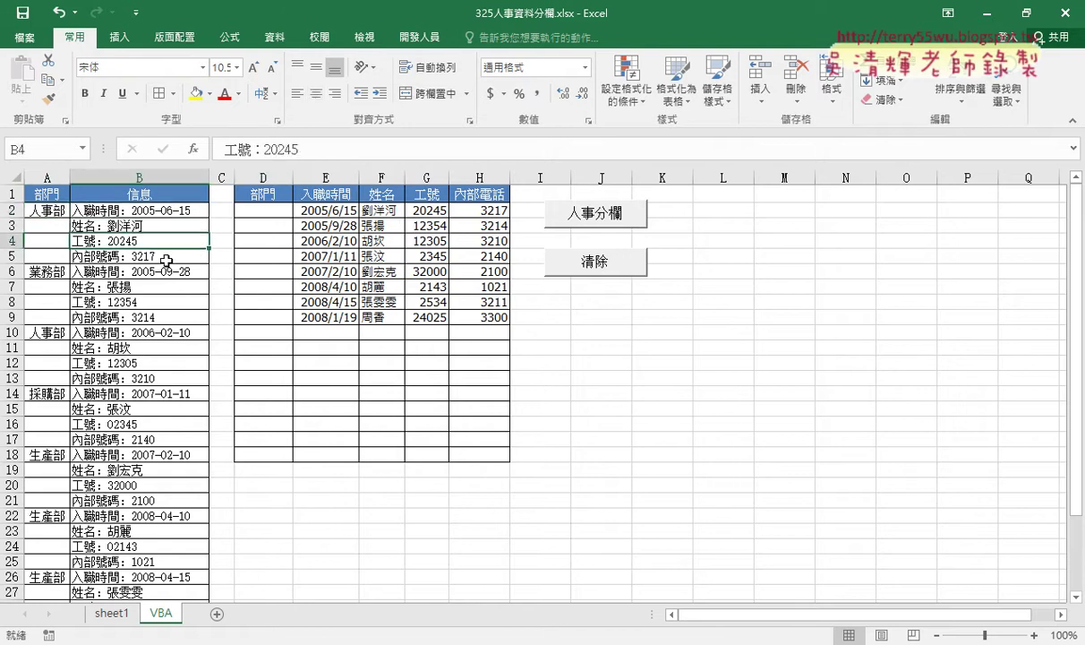
left_click(166, 272)
left_click(325, 211)
left_click(385, 210)
left_click(422, 210)
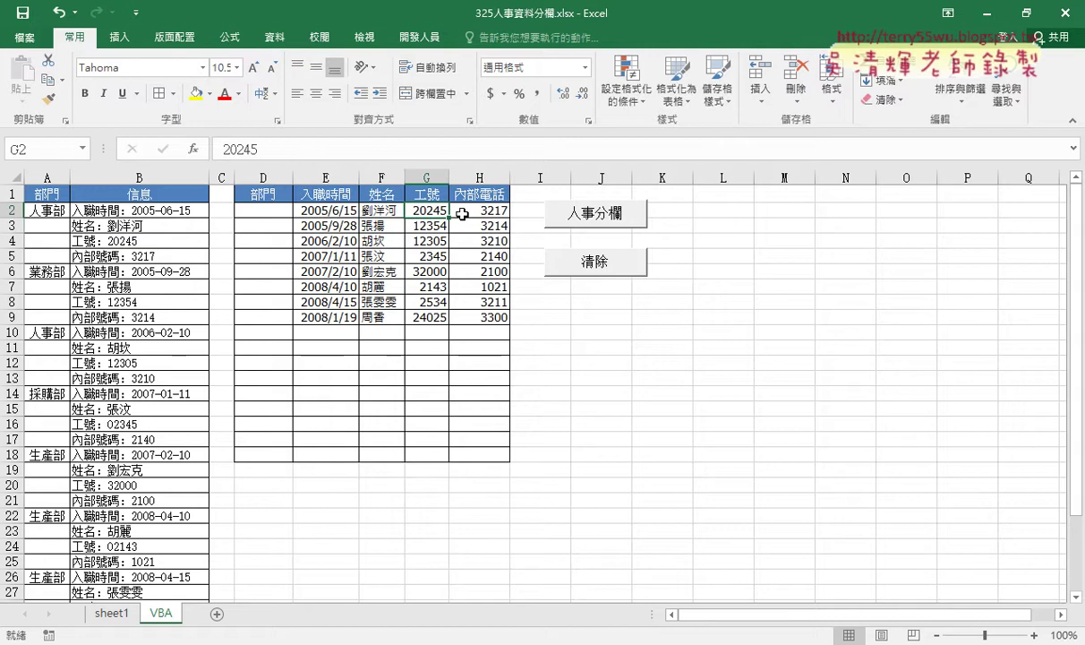
left_click(470, 212)
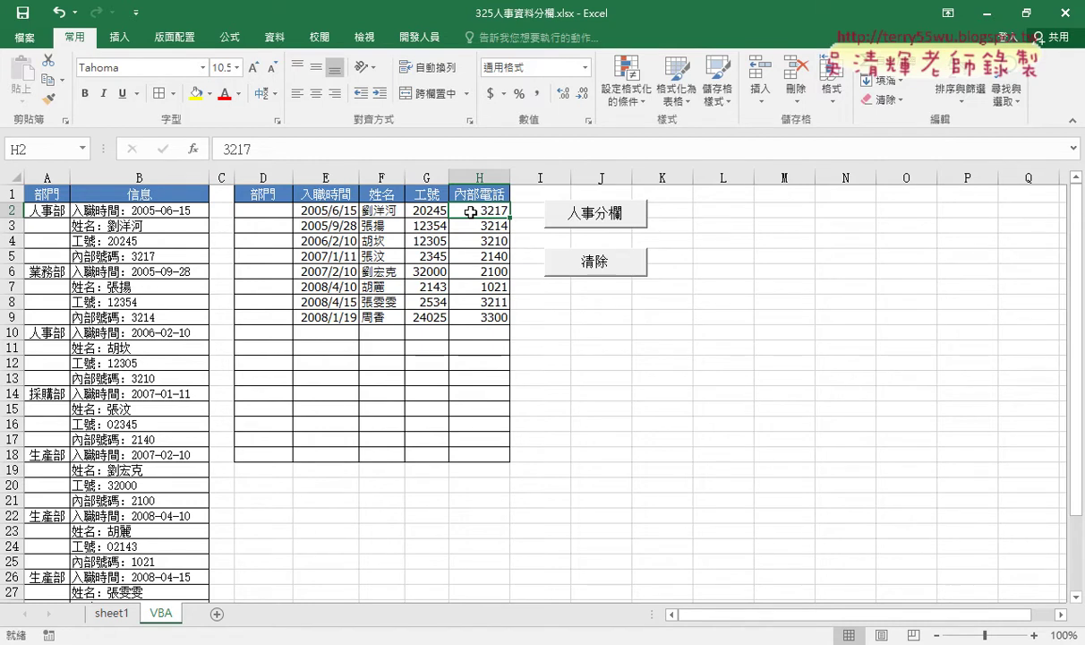
left_click_drag(263, 209, 261, 305)
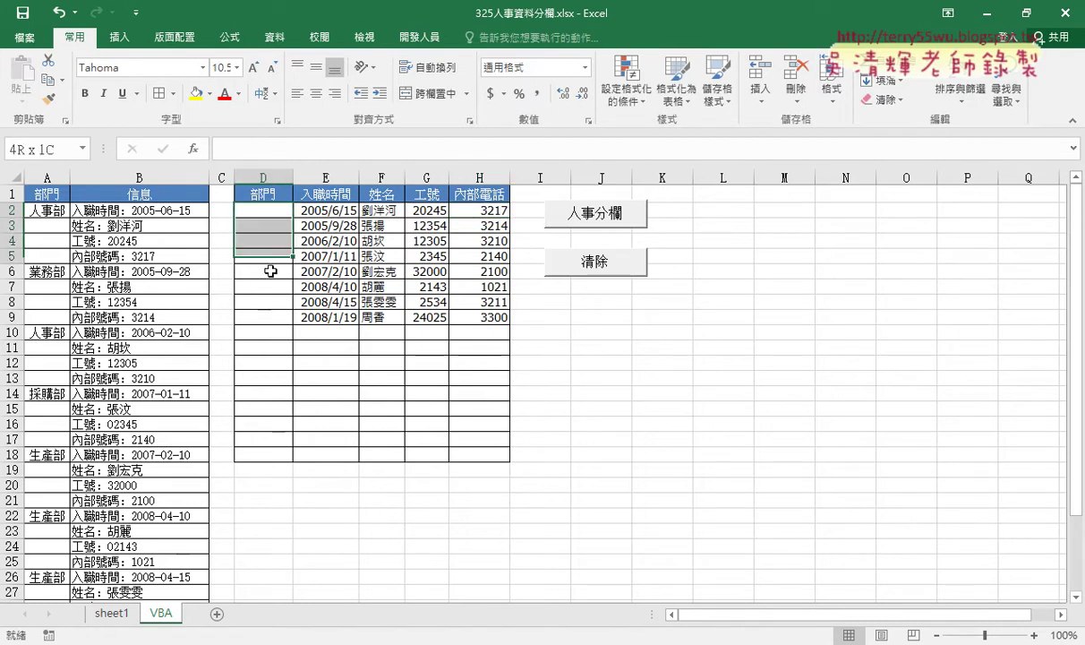
left_click(315, 206)
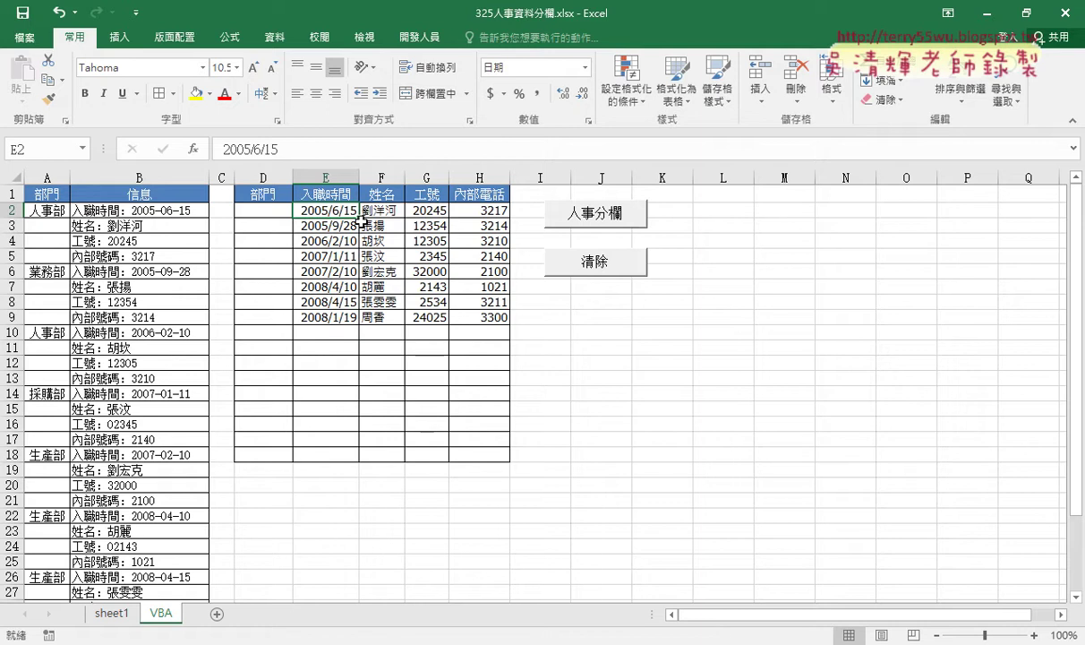
left_click(41, 204)
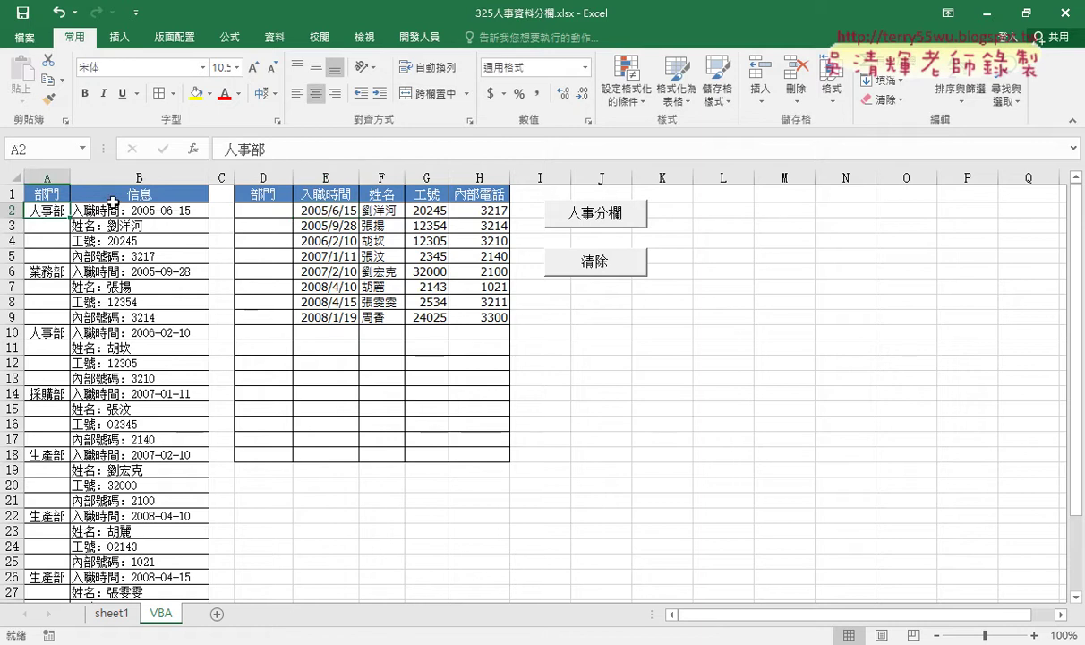
left_click(255, 198)
left_click(52, 271)
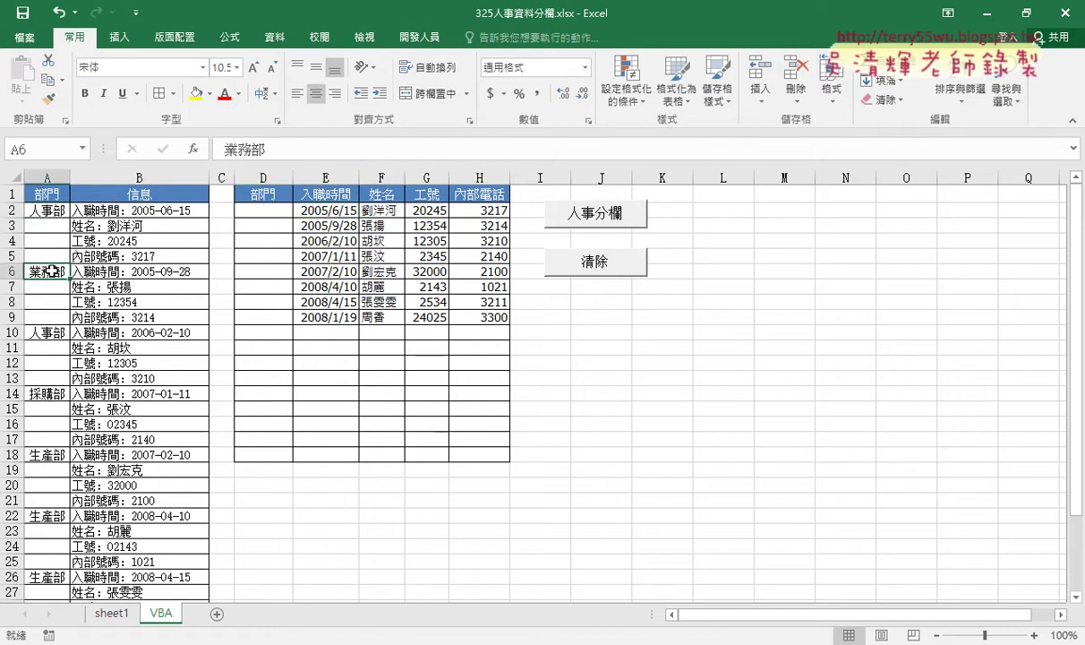
left_click(254, 223)
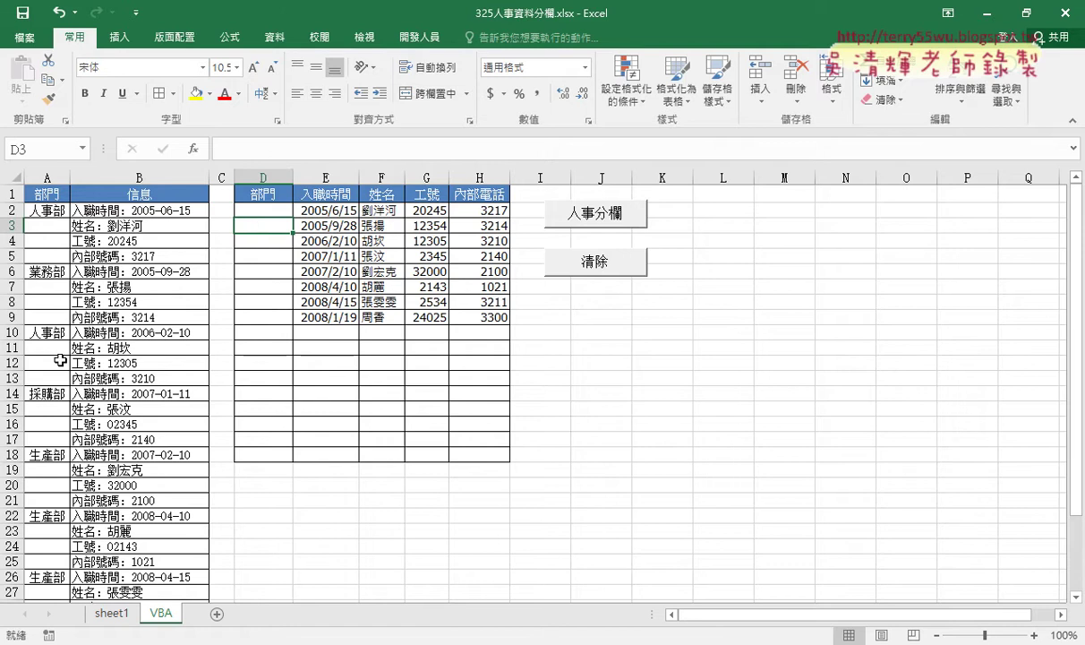
left_click(50, 328)
left_click(266, 241)
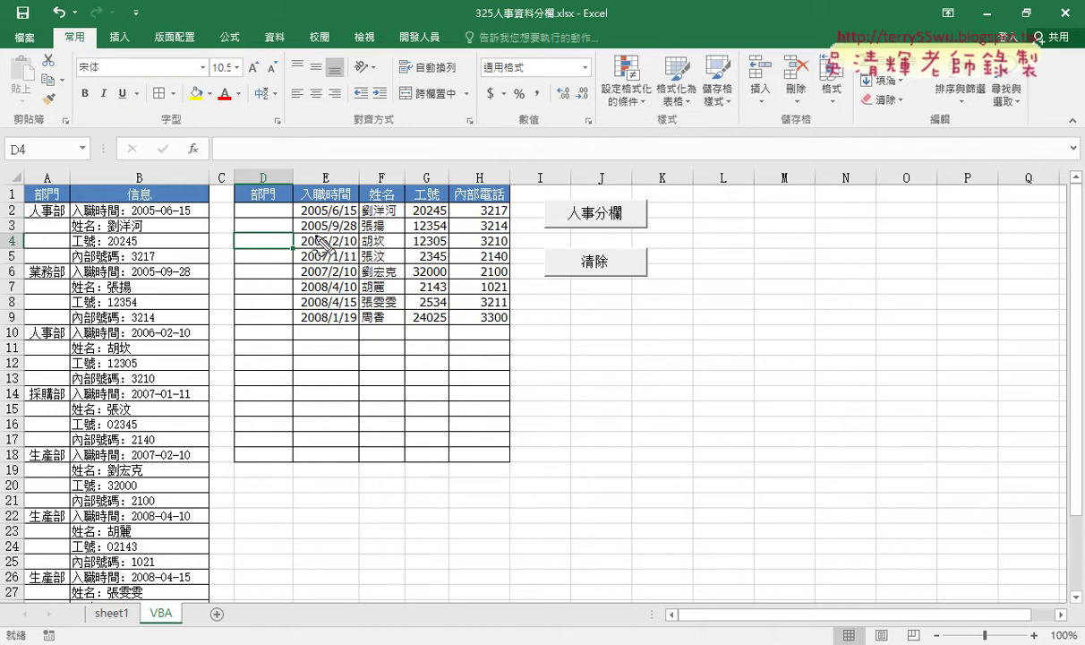
In red, point at column D, outline the D2:H9 block and note the count 8.
left_click_drag(13, 204, 12, 220)
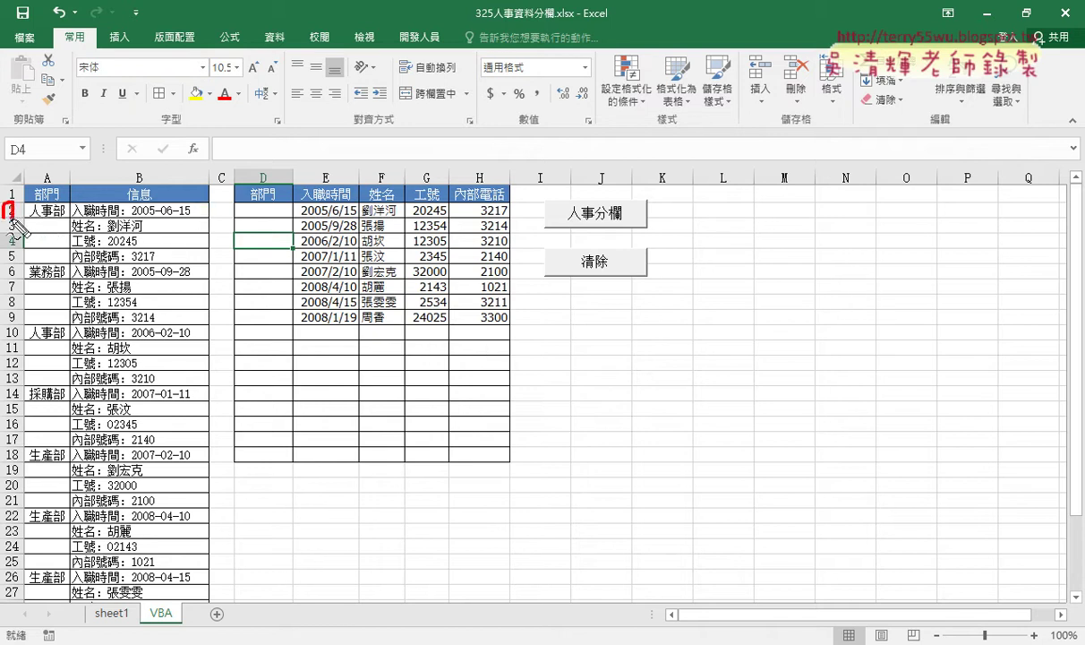
left_click_drag(12, 308, 10, 326)
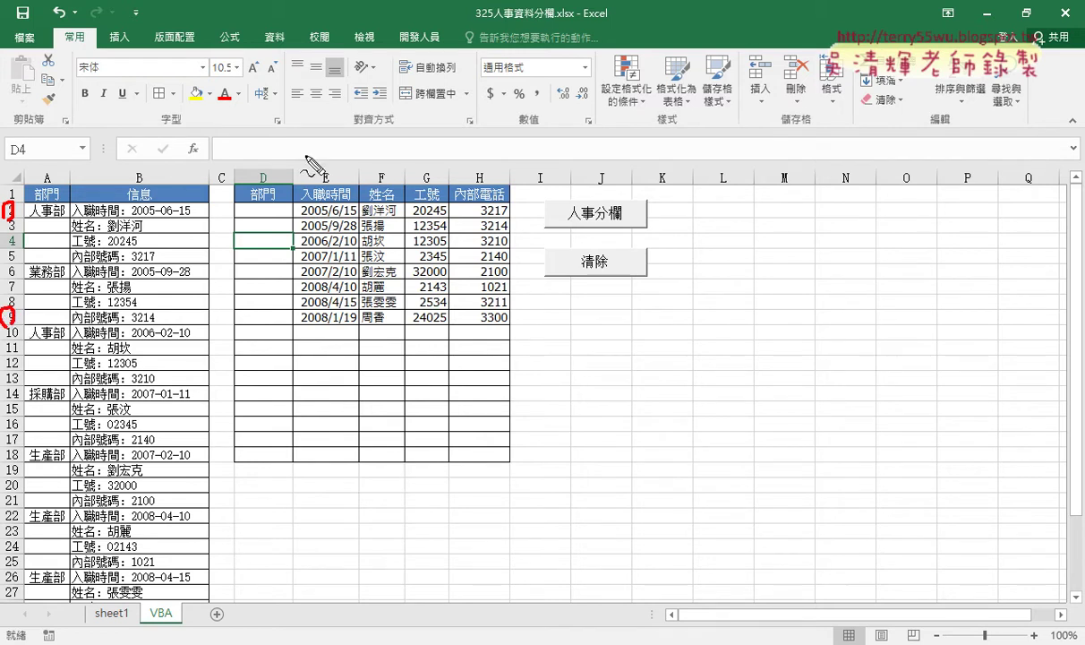
mouse_move(248, 117)
left_mouse_down()
mouse_move(284, 114)
mouse_move(280, 124)
left_mouse_up()
left_click_drag(266, 125, 266, 166)
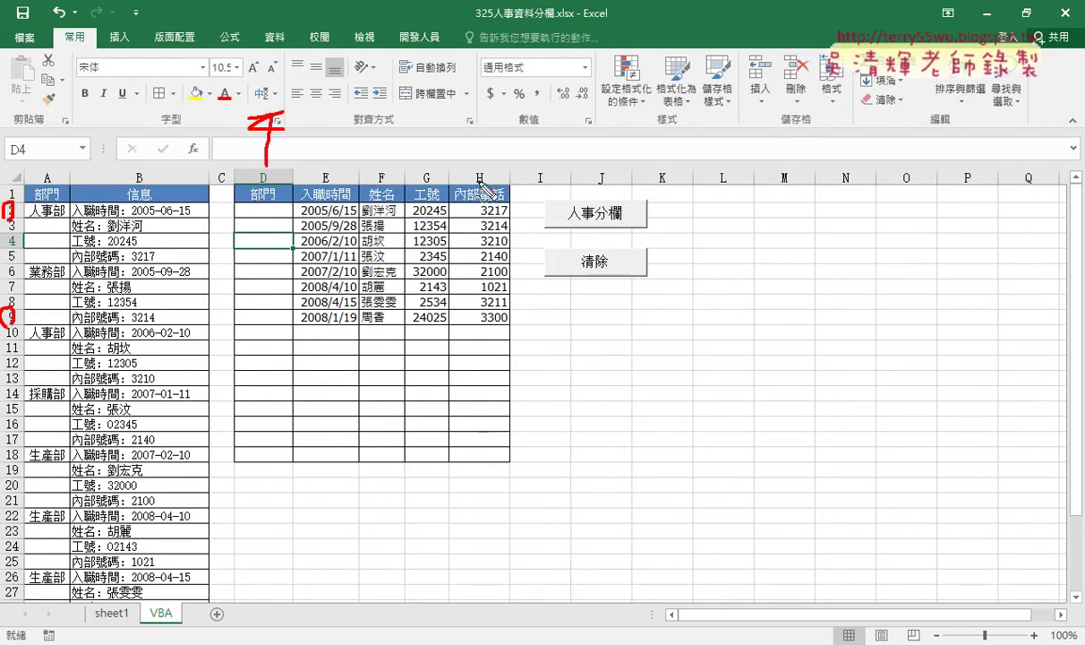
mouse_move(499, 102)
left_mouse_down()
mouse_move(475, 136)
mouse_move(495, 104)
left_mouse_up()
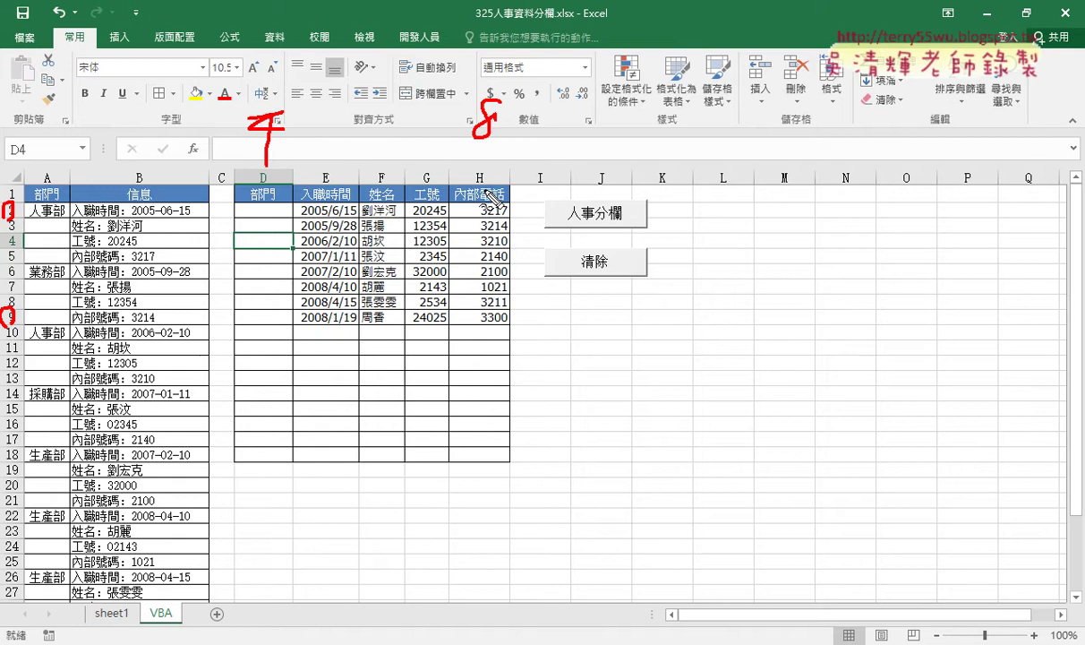
mouse_move(236, 208)
left_mouse_down()
mouse_move(235, 329)
mouse_move(490, 331)
left_mouse_up()
mouse_move(238, 204)
left_mouse_down()
mouse_move(509, 205)
mouse_move(516, 332)
left_mouse_up()
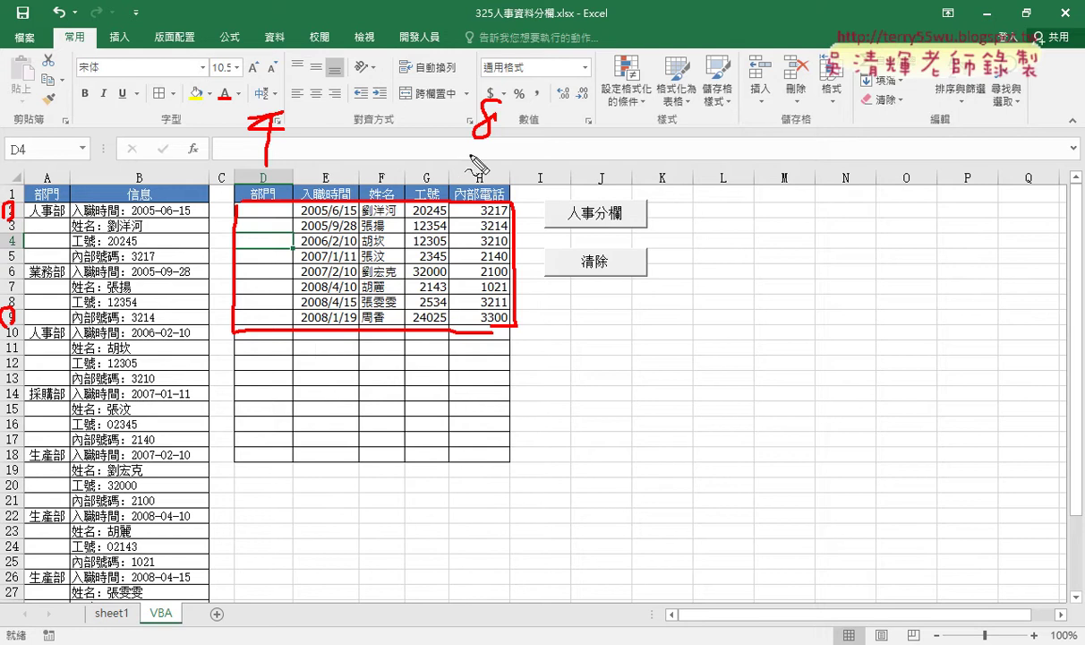
mouse_move(464, 152)
left_mouse_down()
mouse_move(510, 152)
mouse_move(516, 167)
left_mouse_up()
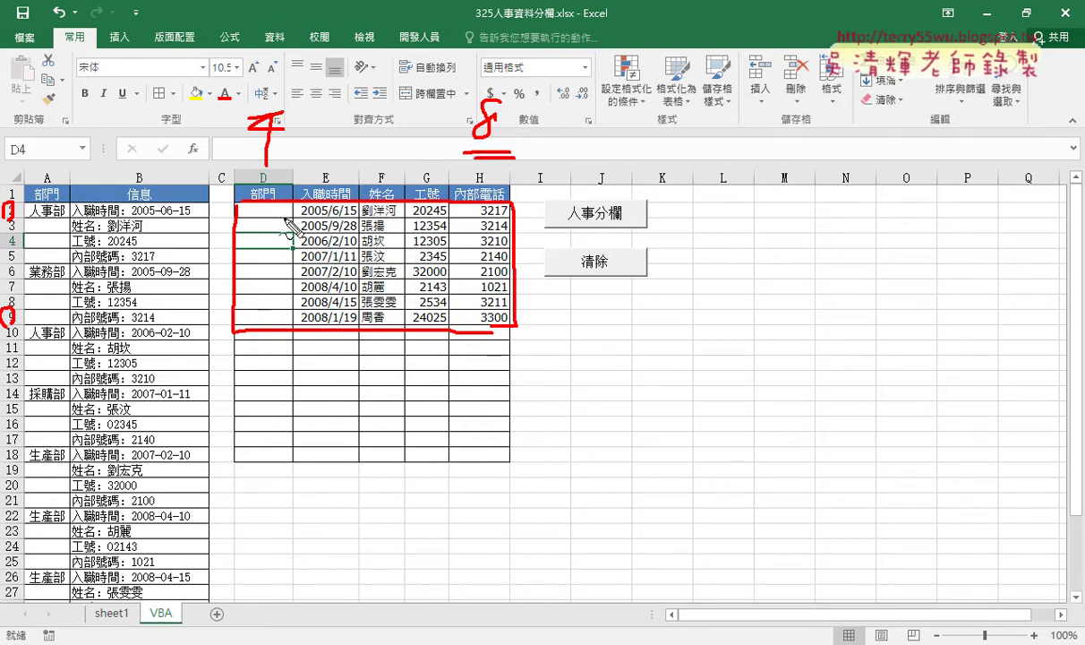
Circle D2 and 人事部 in A2, write counter k, and label rows 2, 6, 10, 14 with -2 notes.
left_click_drag(269, 202, 291, 211)
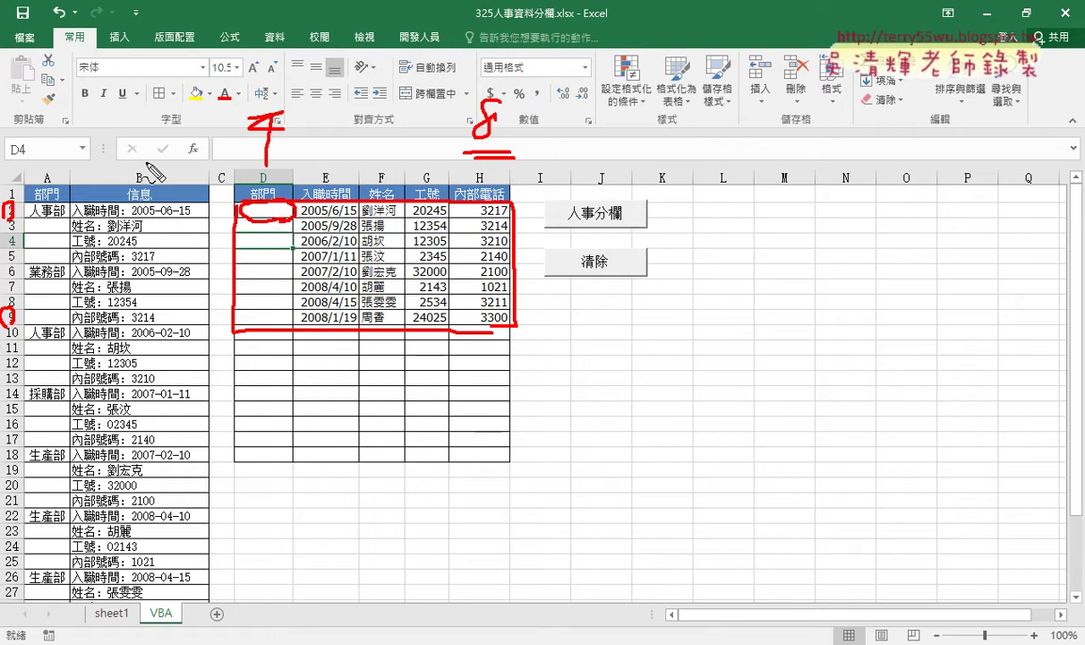
mouse_move(145, 95)
left_mouse_down()
mouse_move(135, 159)
mouse_move(179, 139)
mouse_move(174, 129)
mouse_move(175, 143)
mouse_move(231, 143)
left_mouse_up()
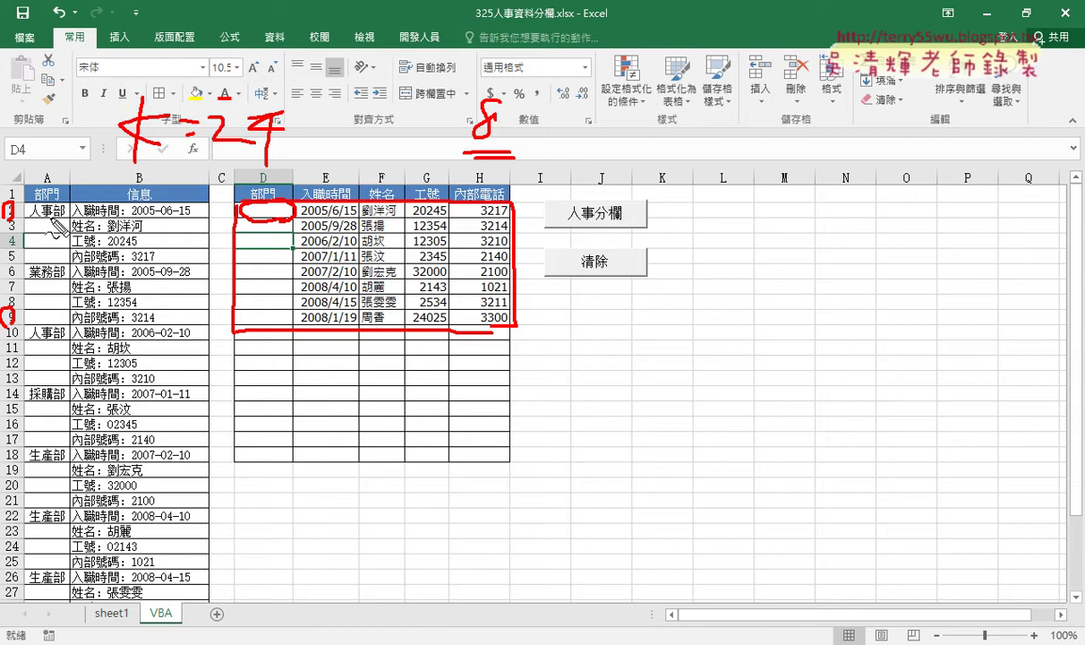
left_click_drag(61, 204, 65, 211)
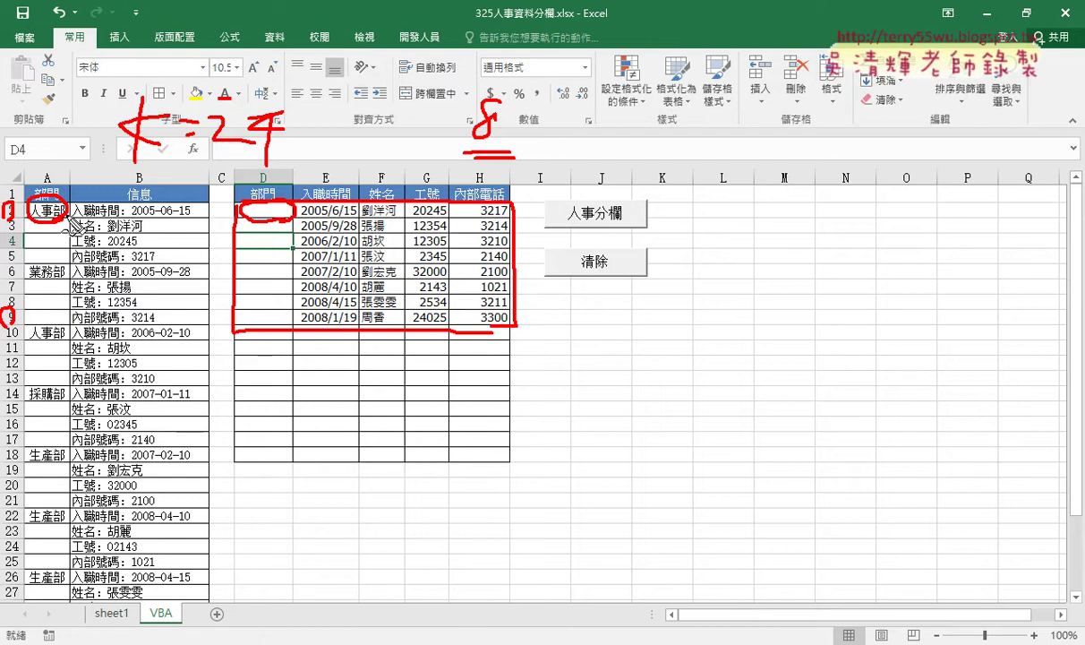
left_click_drag(164, 187, 206, 199)
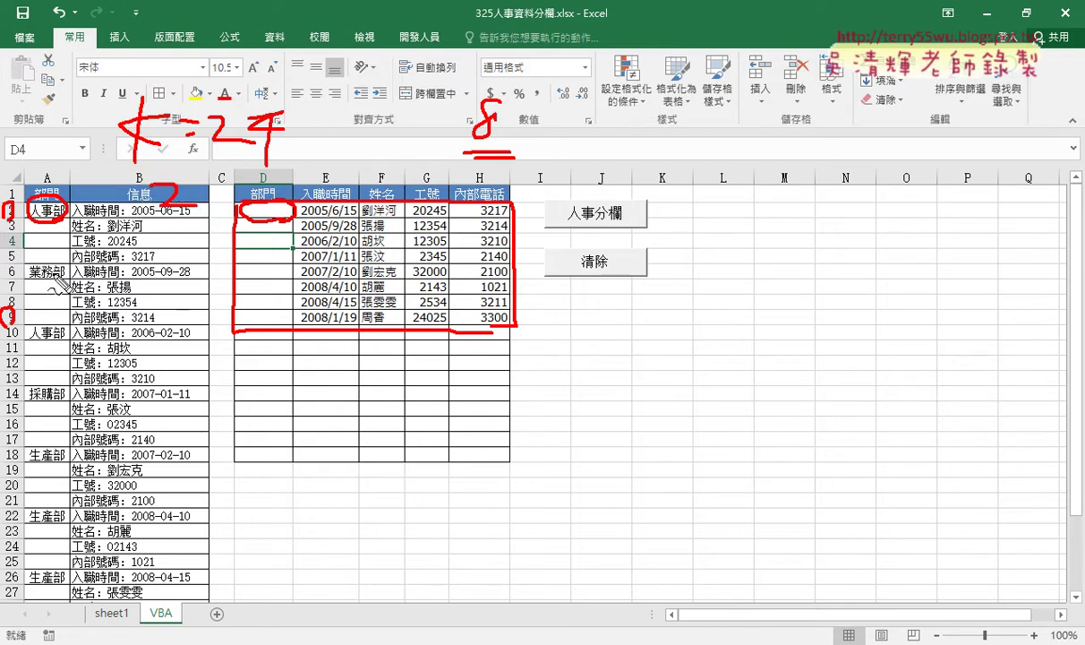
left_click_drag(180, 250, 170, 274)
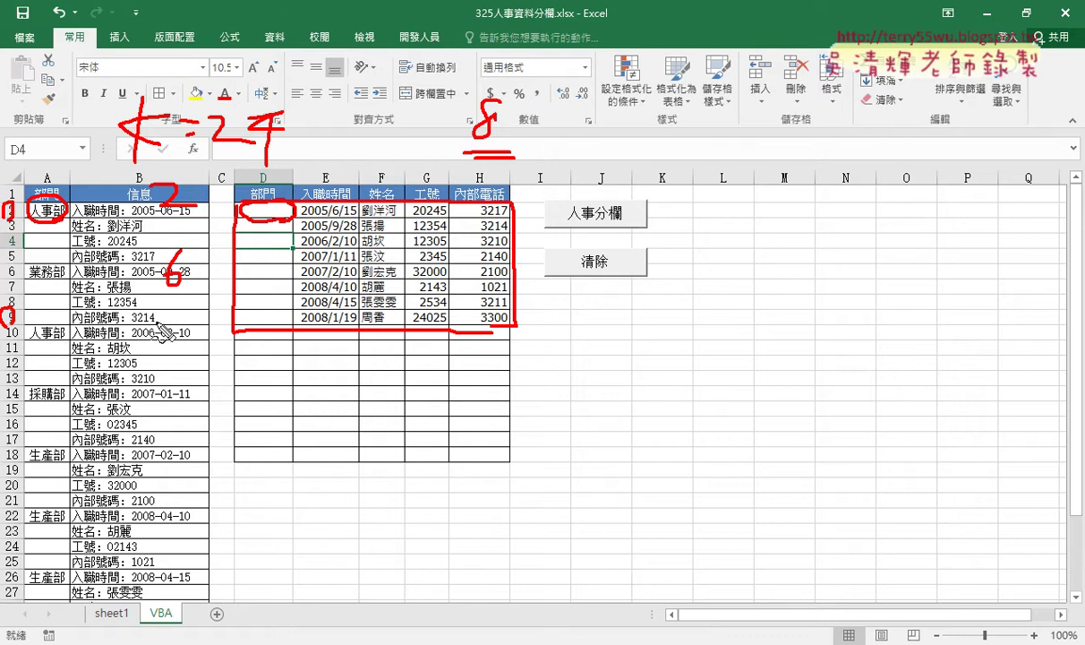
left_click_drag(153, 326, 147, 350)
left_click_drag(176, 325, 170, 328)
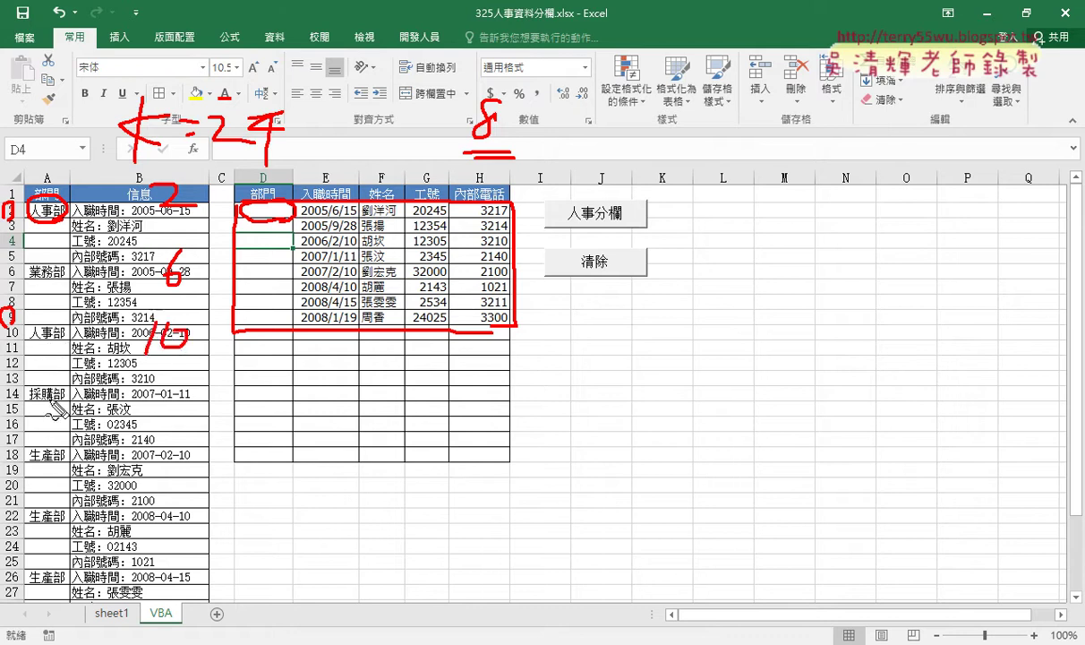
mouse_move(159, 380)
left_mouse_down()
mouse_move(150, 403)
mouse_move(211, 388)
mouse_move(183, 407)
left_mouse_up()
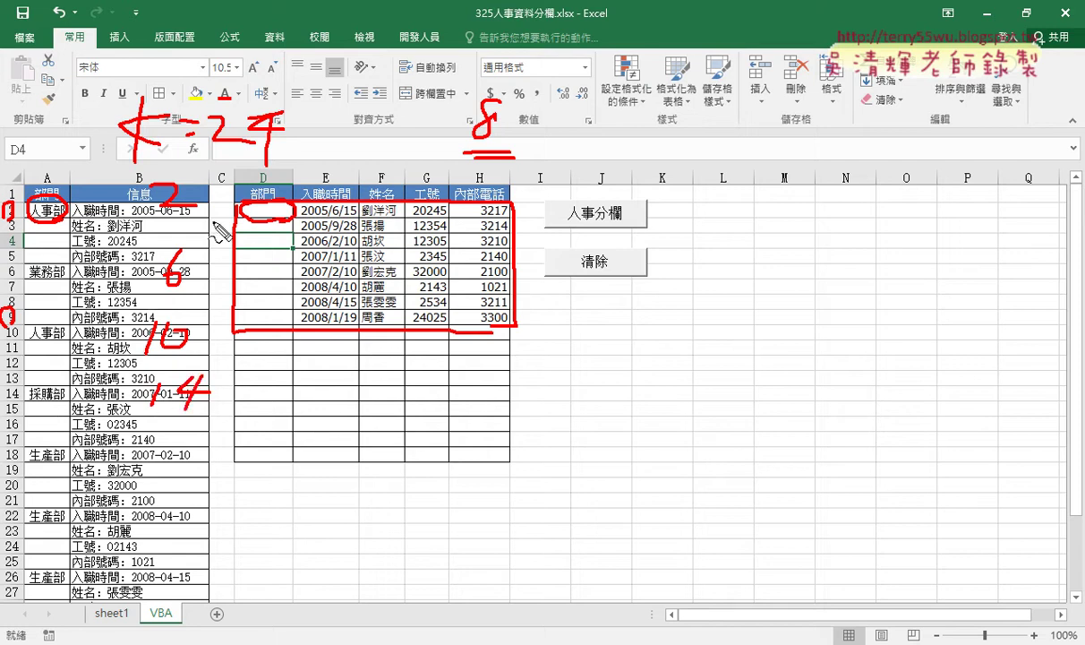
left_click_drag(182, 193, 212, 204)
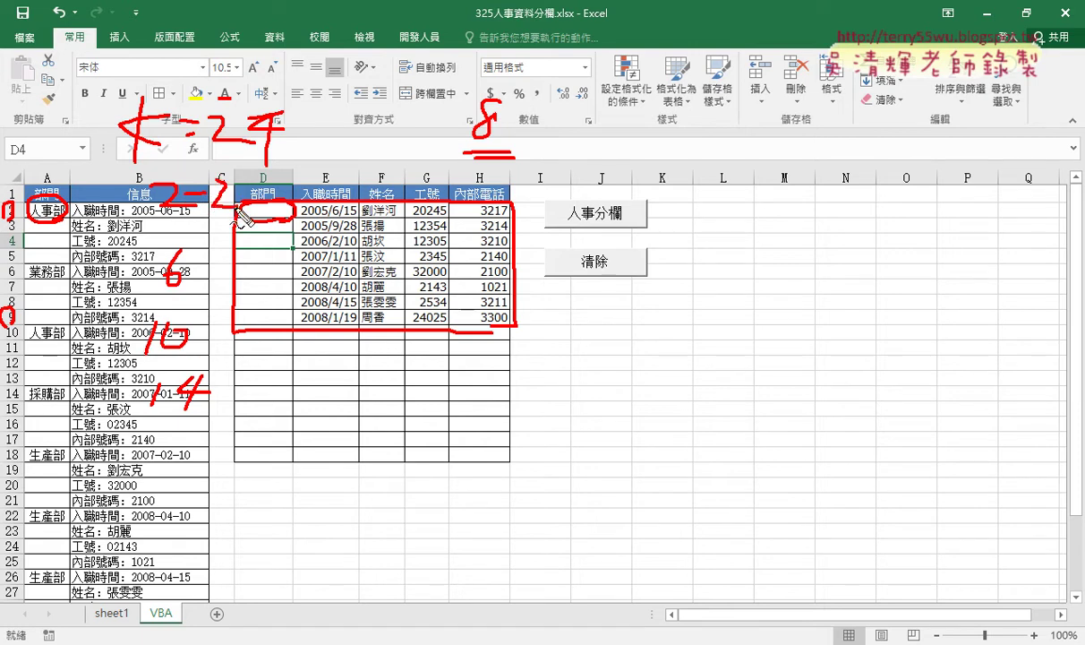
mouse_move(189, 273)
left_mouse_down()
mouse_move(235, 284)
mouse_move(247, 313)
left_mouse_up()
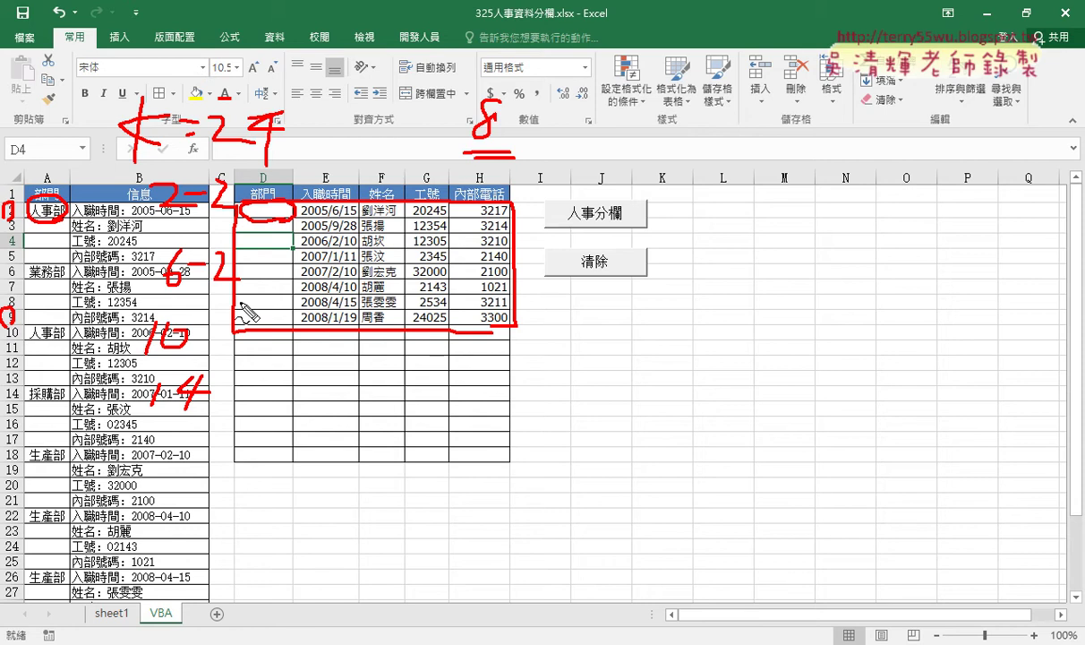
key("ctrl+z")
Circle the D header letter in red and draw a bracket under the k note.
left_click_drag(273, 180, 271, 177)
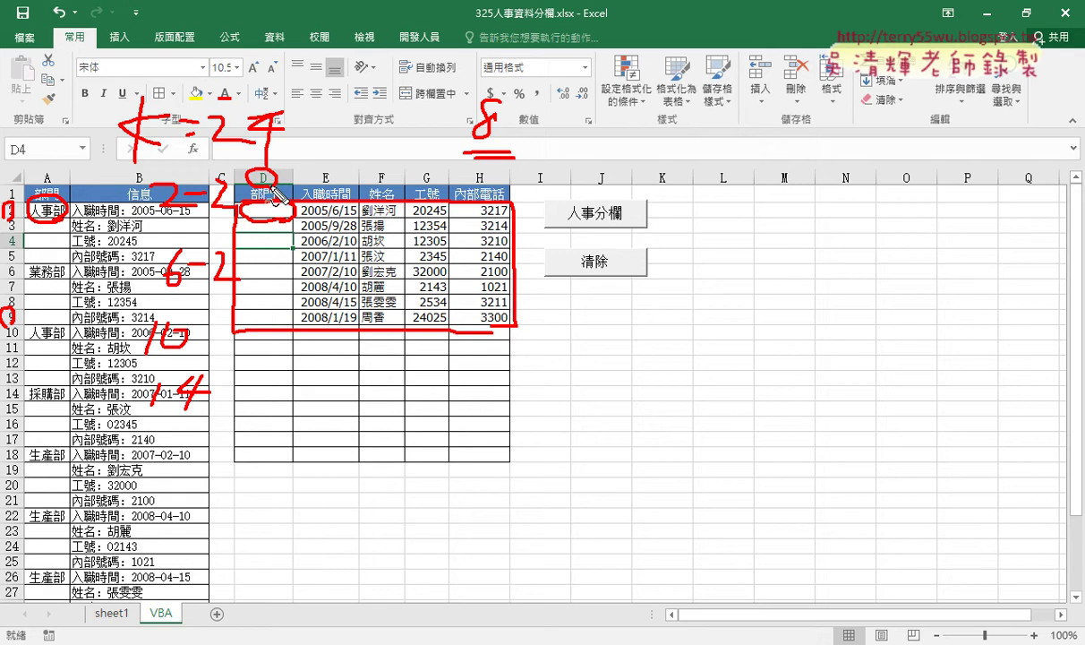
mouse_move(296, 130)
left_mouse_down()
mouse_move(306, 166)
mouse_move(313, 139)
left_mouse_up()
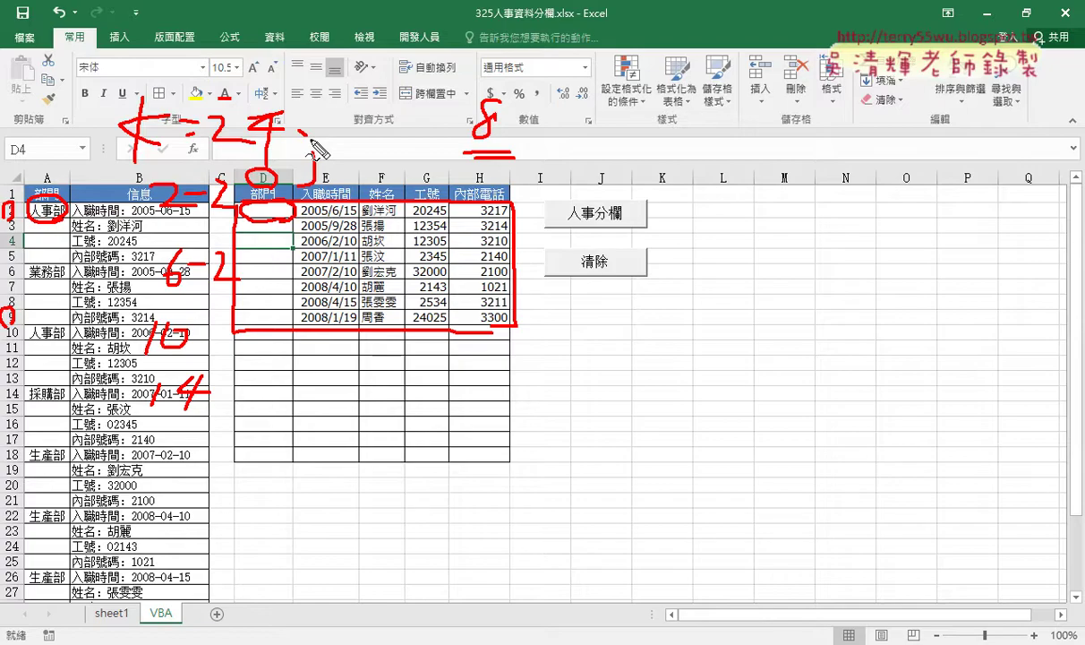
Leave the Google Doc notes, bring 325人事資料分欄.xlsx forward and show the Developer tab.
key("alt+Tab")
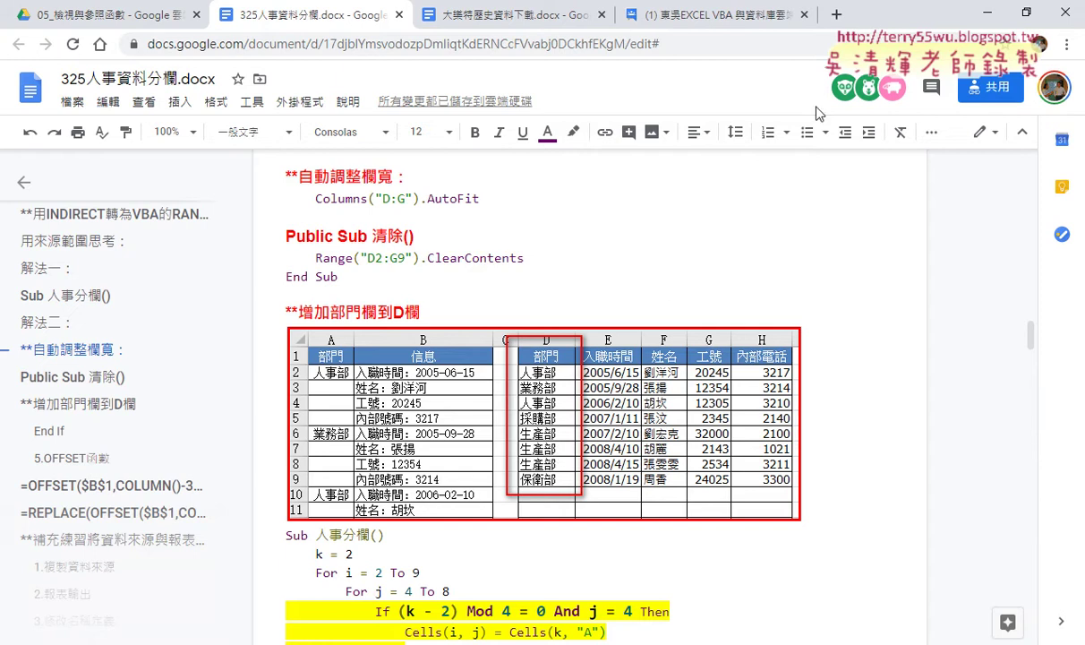
left_click(988, 12)
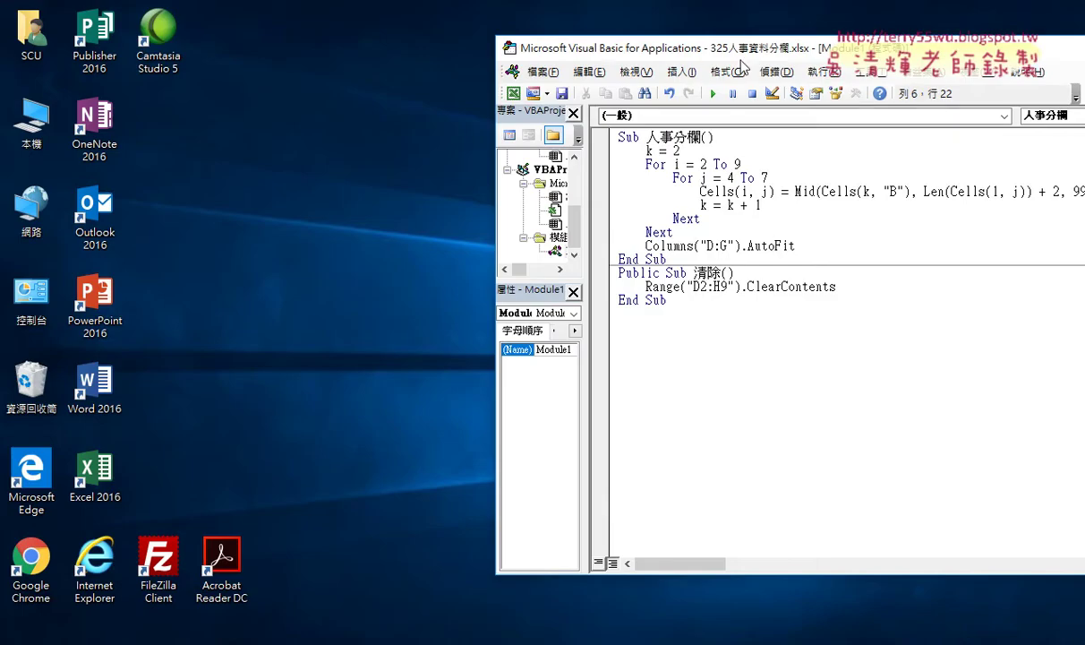
left_click_drag(704, 49, 490, 49)
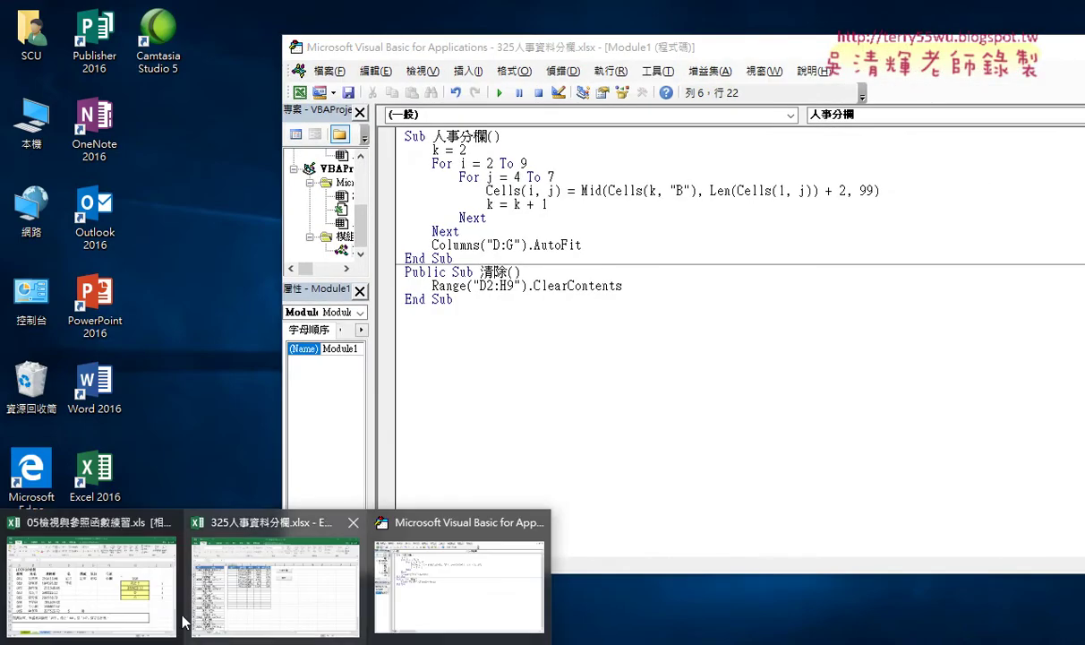
mouse_move(275, 582)
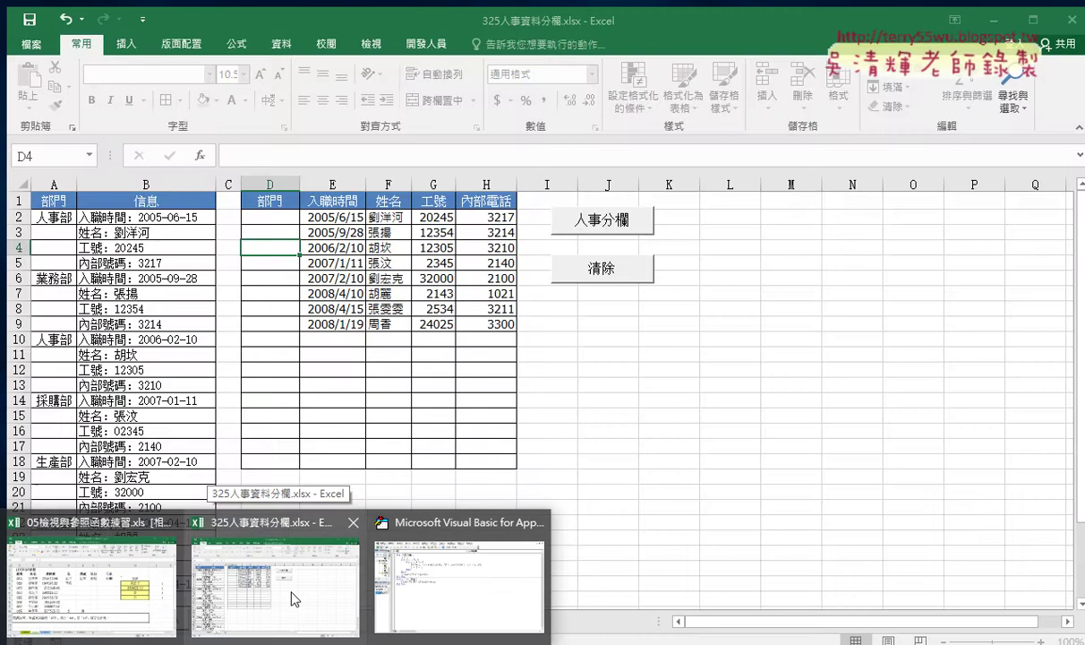
left_click(295, 598)
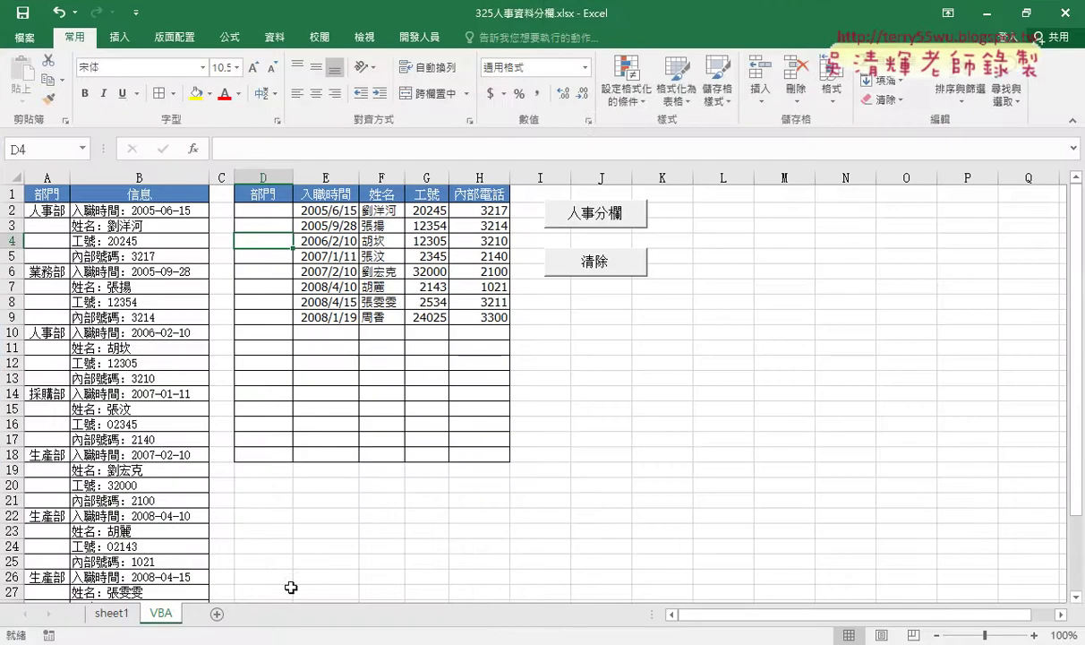
left_click(416, 38)
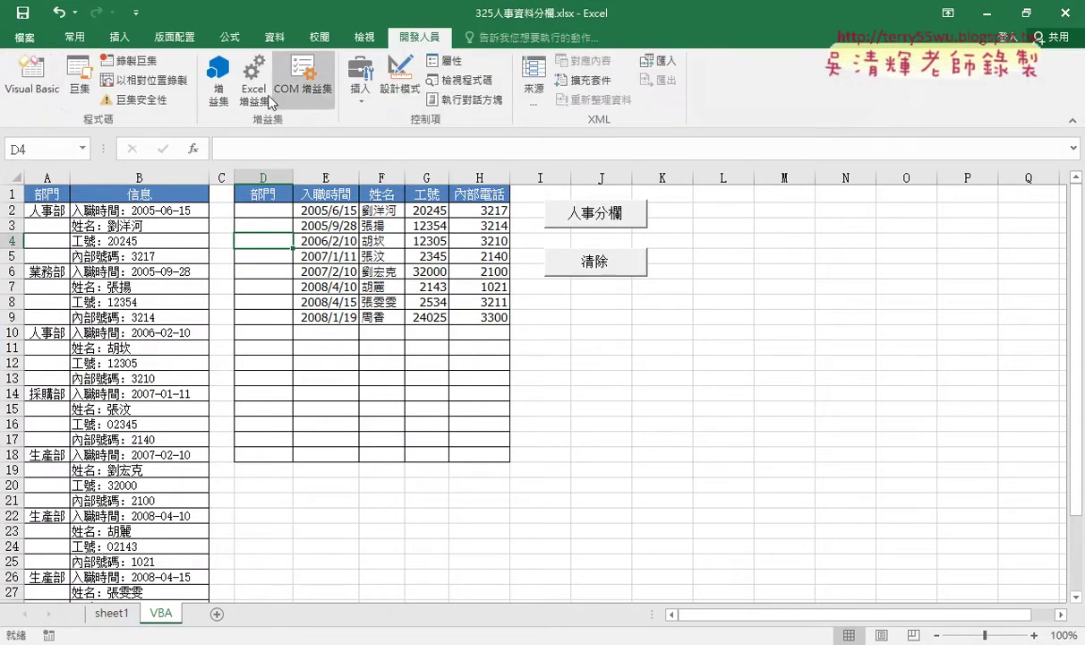
Delete the eight split records from E2:H9.
left_click(31, 77)
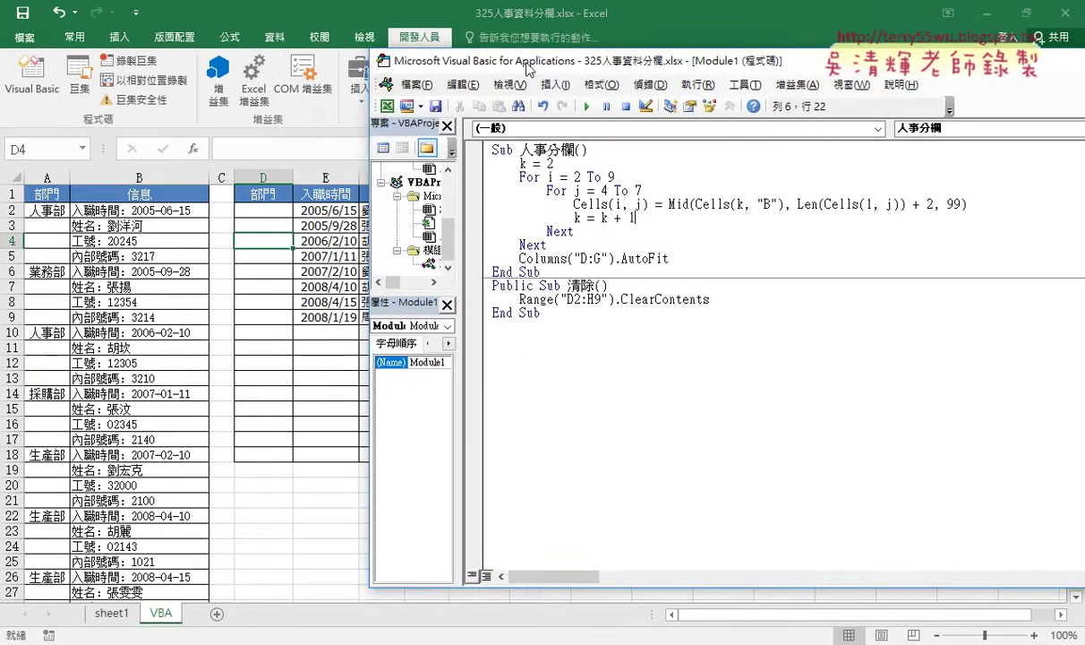
left_click_drag(443, 56, 563, 57)
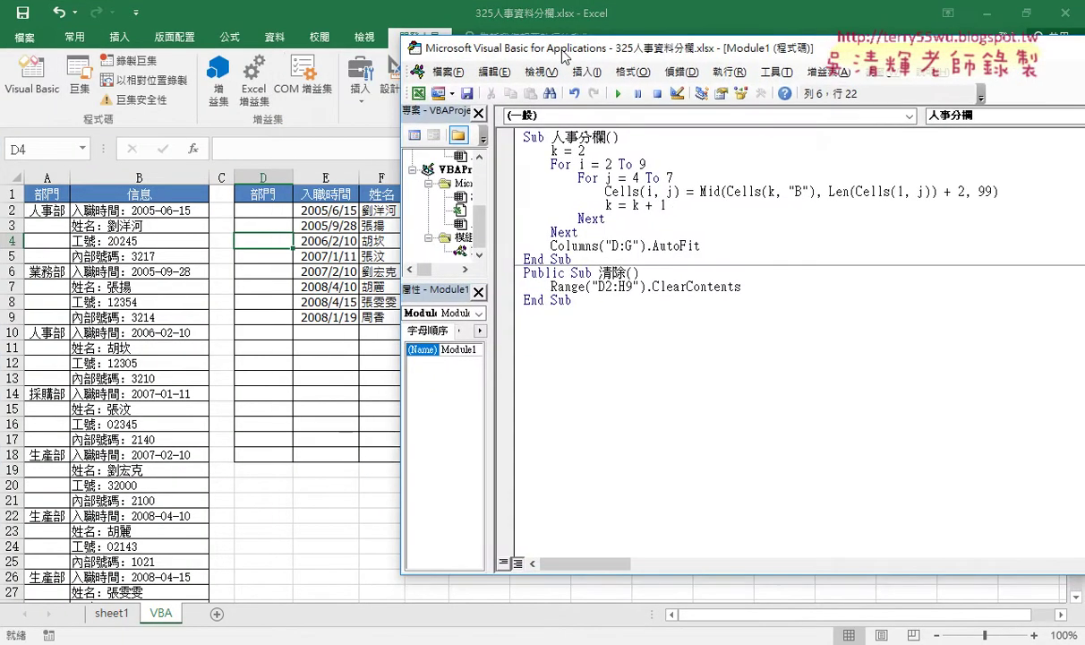
left_click(351, 226)
left_click_drag(327, 211, 472, 320)
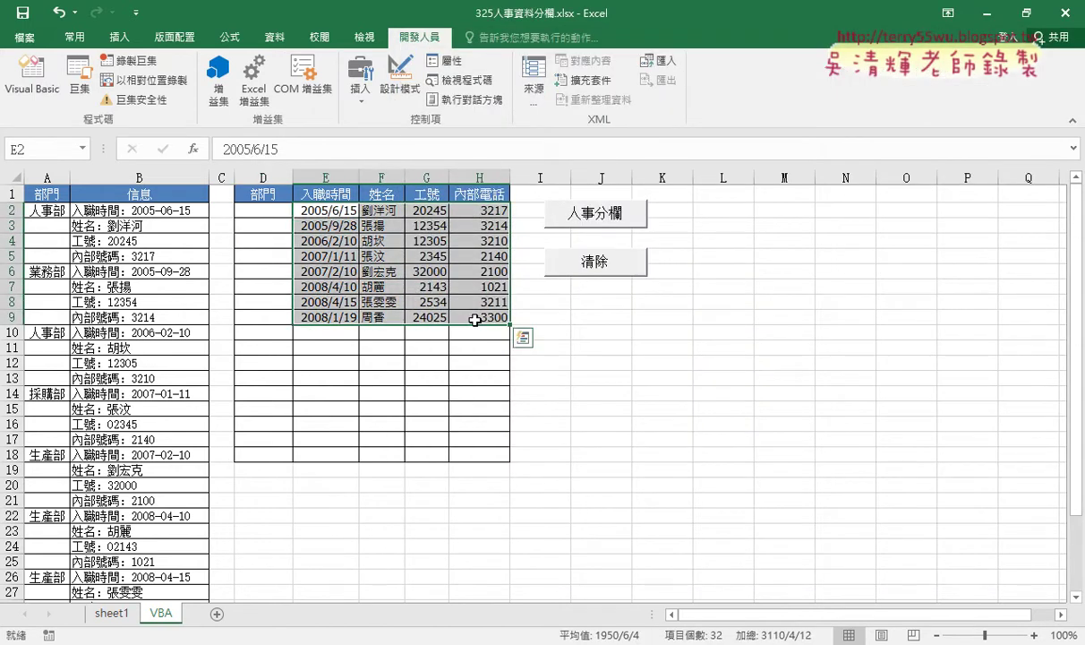
key("Delete")
Correct the end column of the 清除 macro's Range to H.
left_click(58, 75)
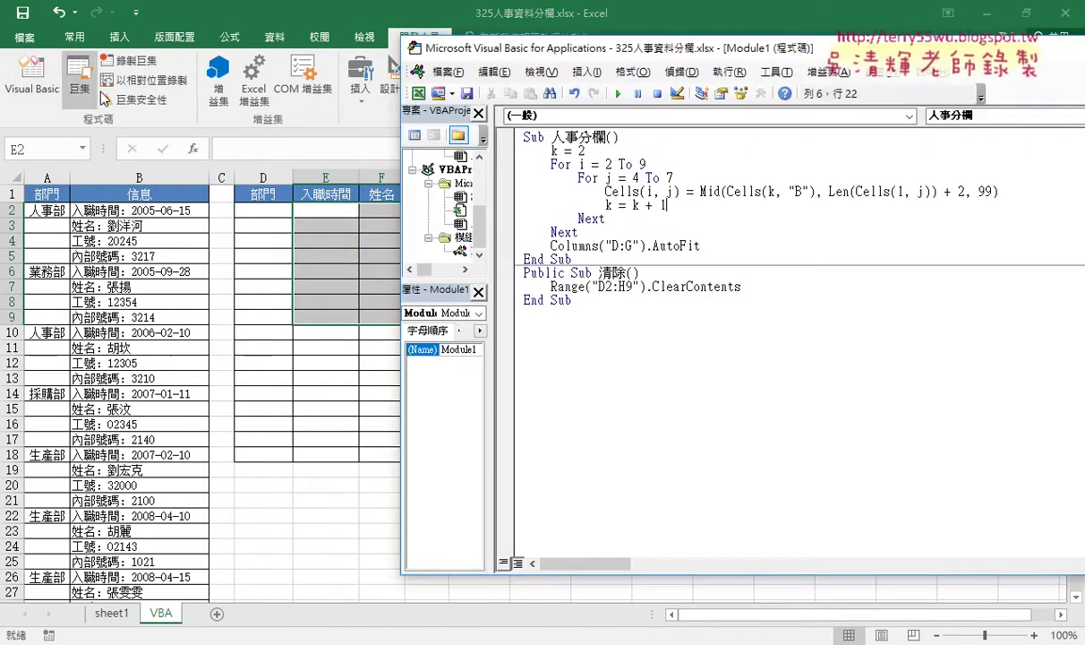
left_click(619, 287)
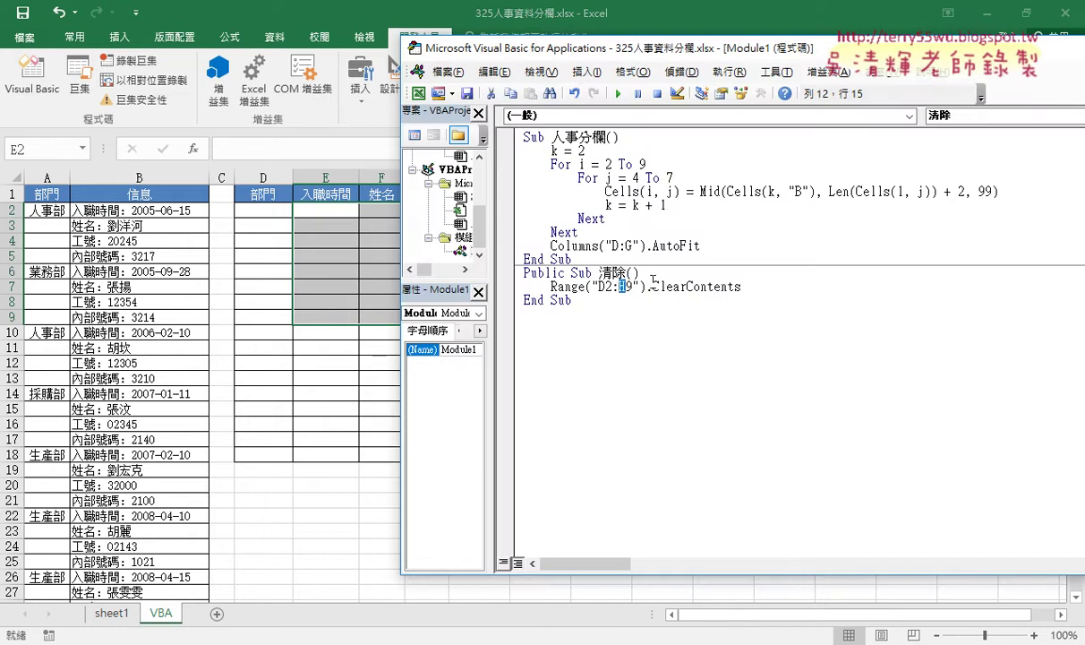
type("G")
key("BackSpace")
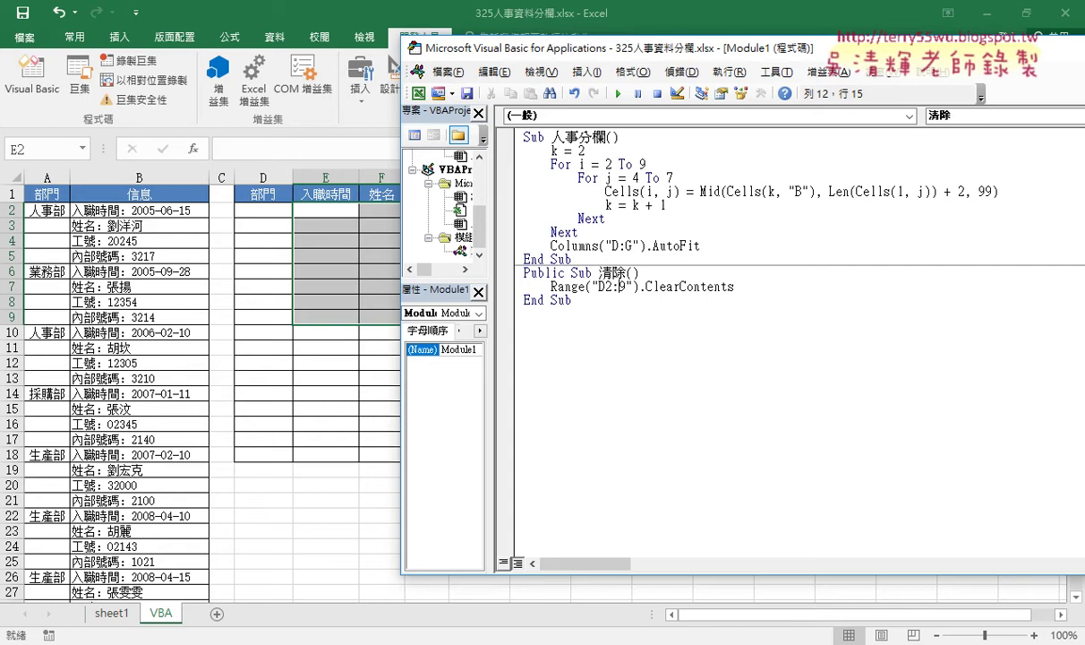
type("H")
left_click(325, 330)
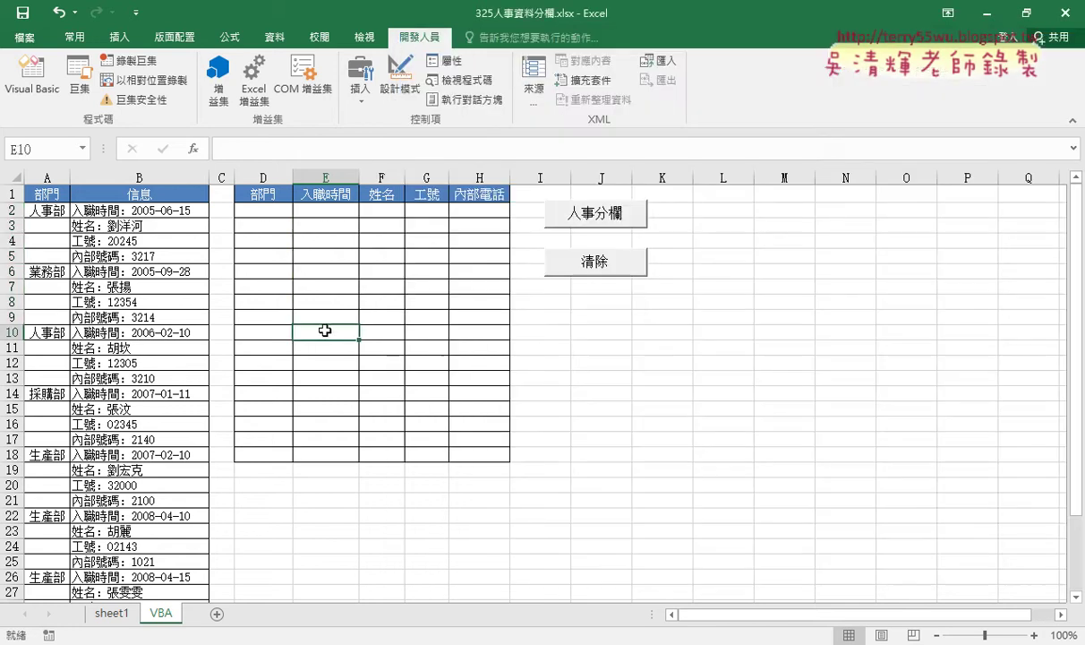
left_click(34, 81)
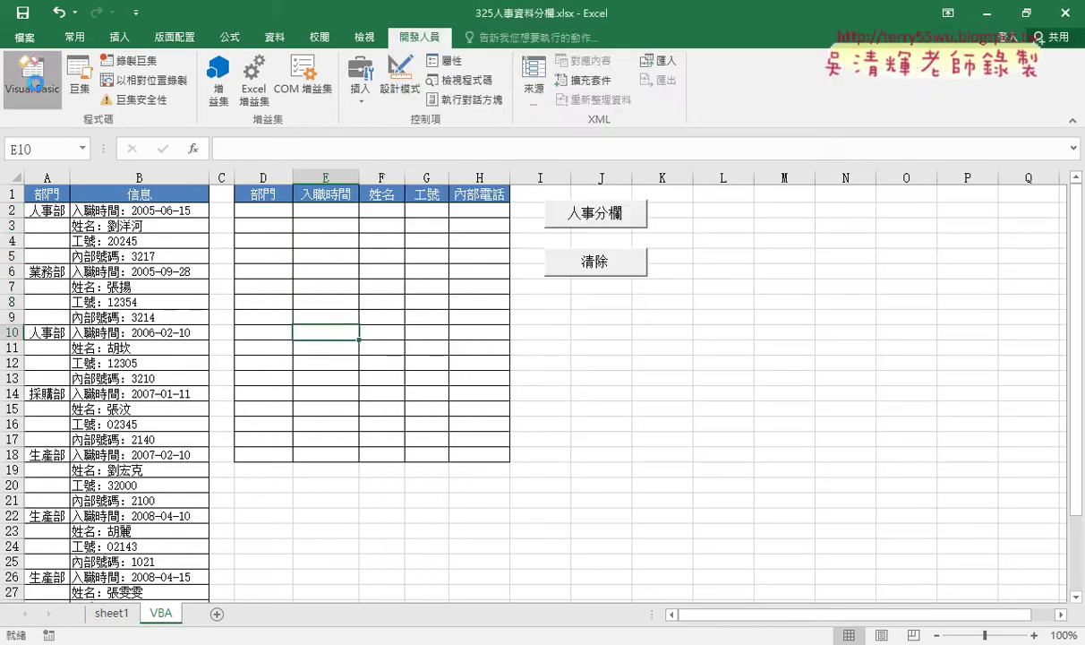
Change the inner j loop's end value from 7 to 8.
mouse_move(669, 40)
left_mouse_down()
mouse_move(803, 39)
mouse_move(778, 41)
left_mouse_up()
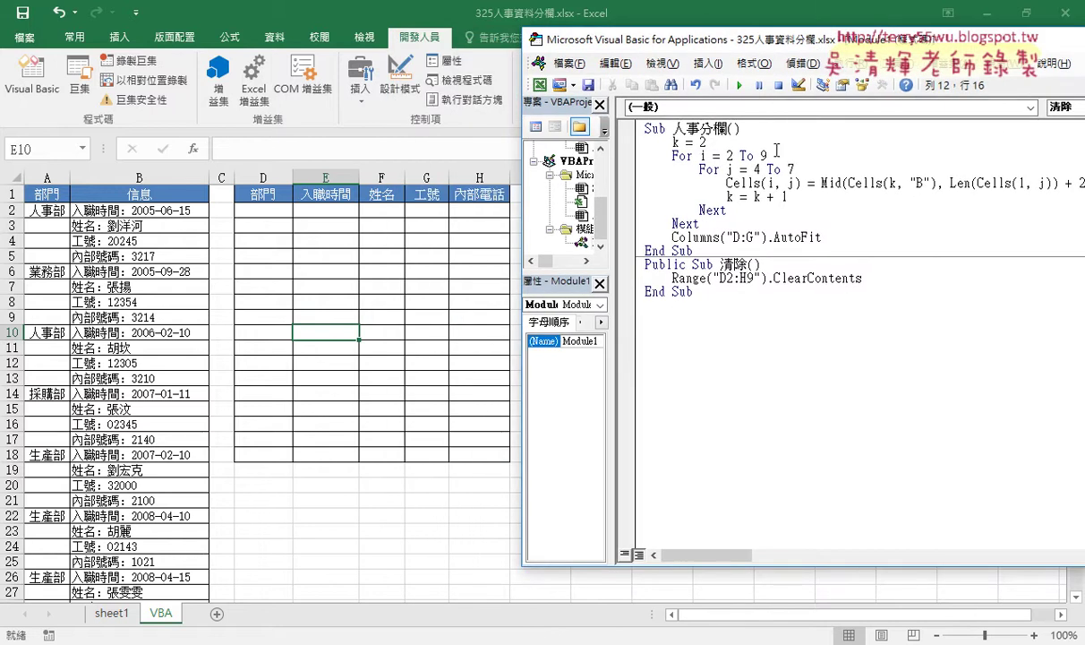
left_click_drag(776, 154, 726, 156)
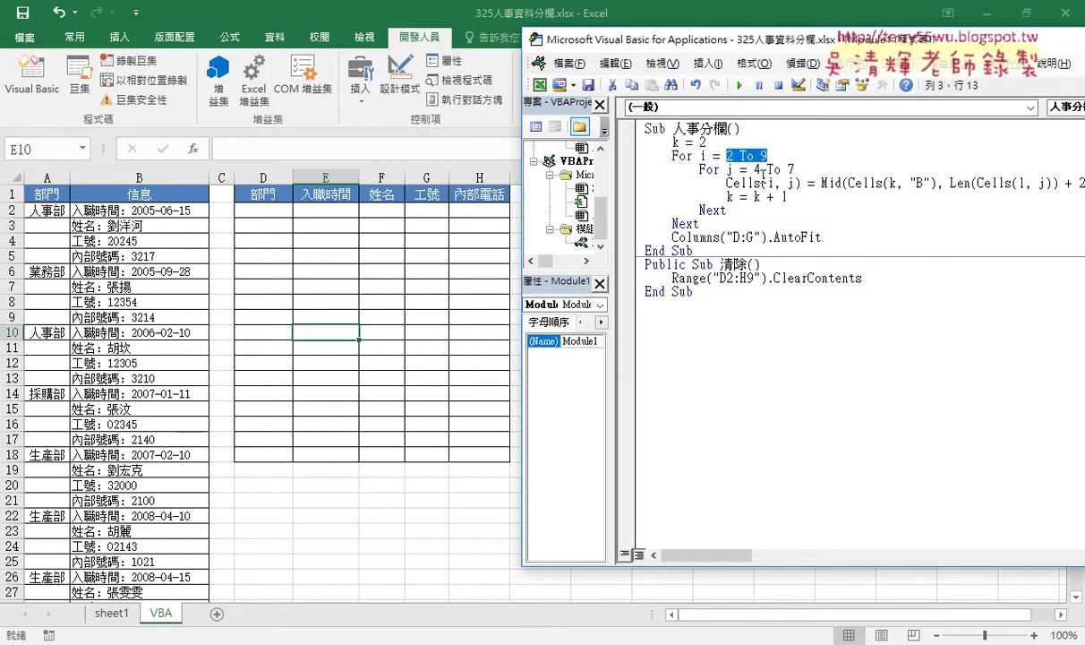
double_click(732, 168)
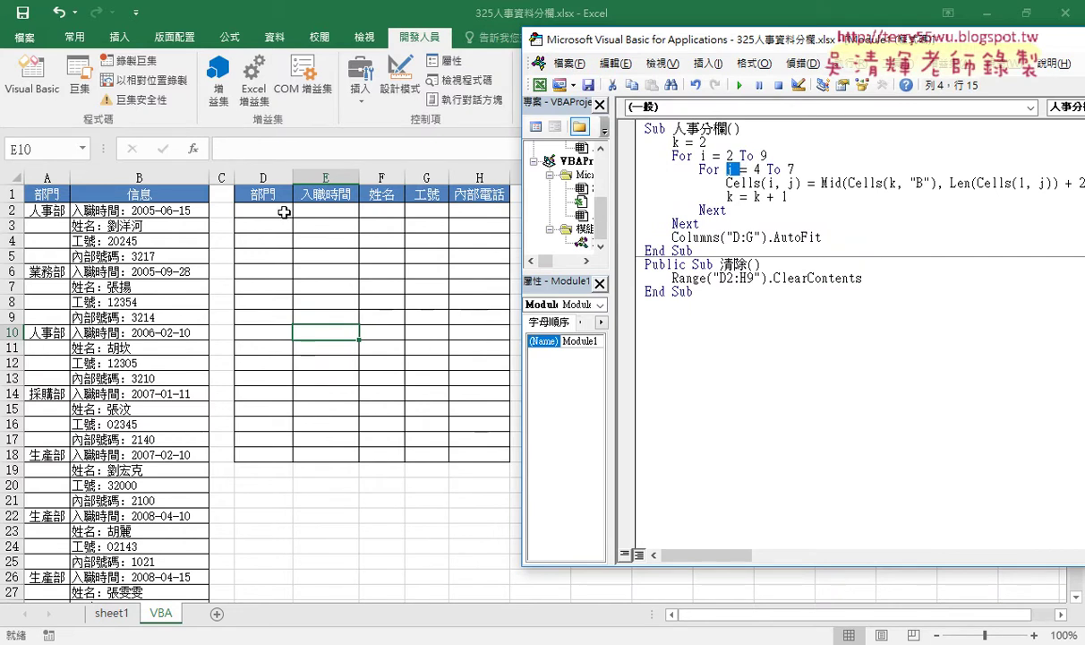
double_click(792, 169)
type("8")
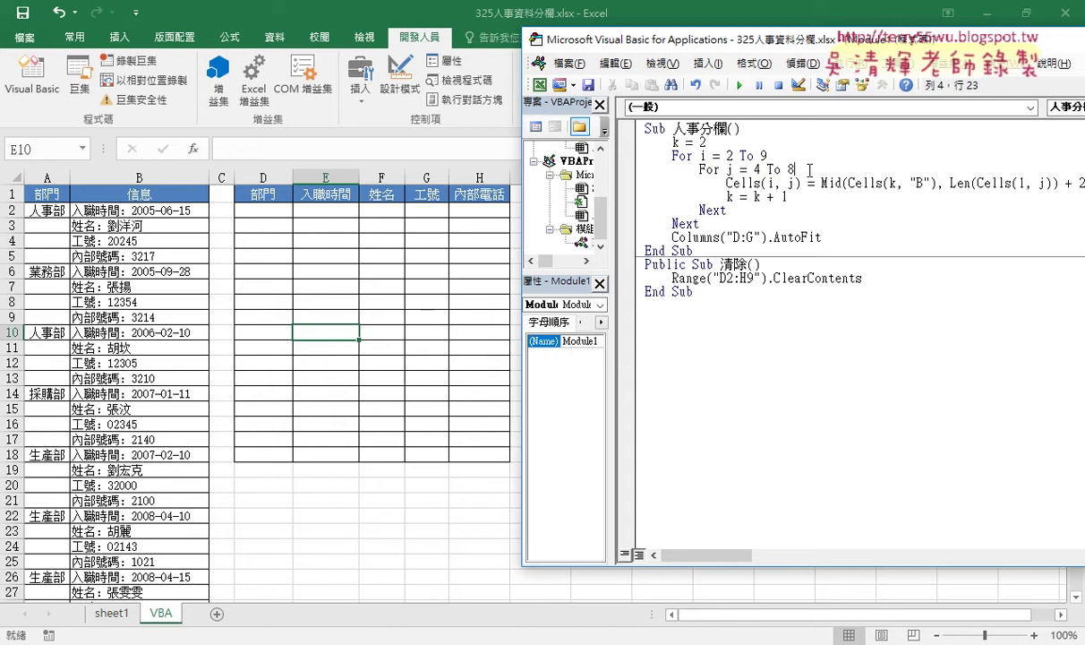
Add an indented line 'if (k-2) mod 4=0' under the inner loop header.
key("Return")
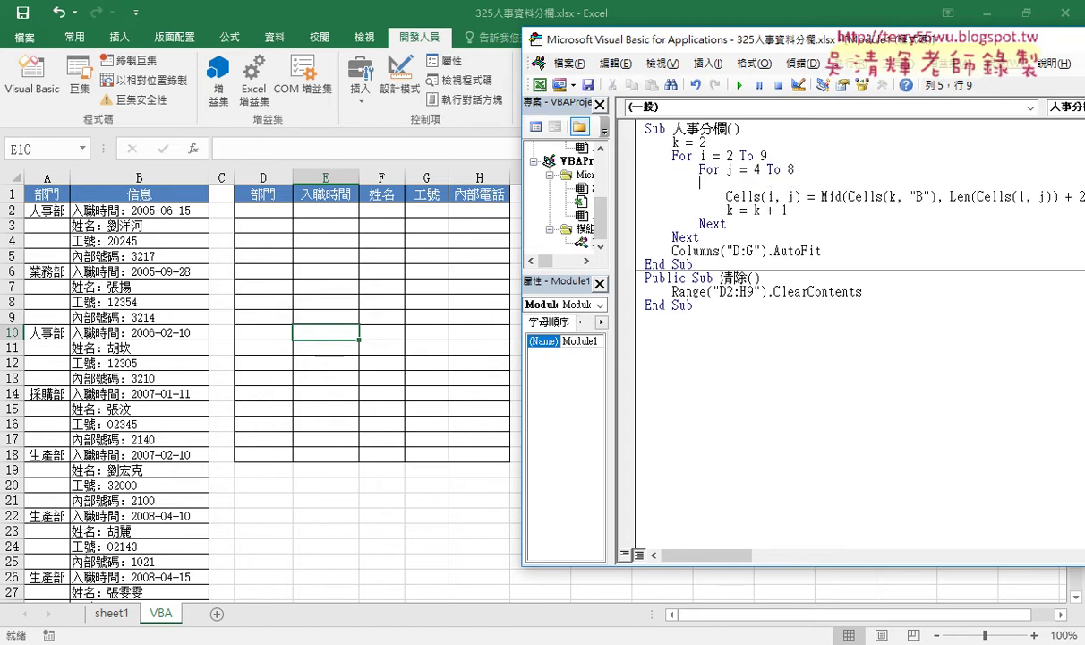
key("Tab")
type("if ")
type("k")
type("=")
type("2")
key("BackSpace")
key("BackSpace")
type("-2")
key("Left")
key("Left")
key("Left")
type("(")
key("End")
type(")")
type("mo")
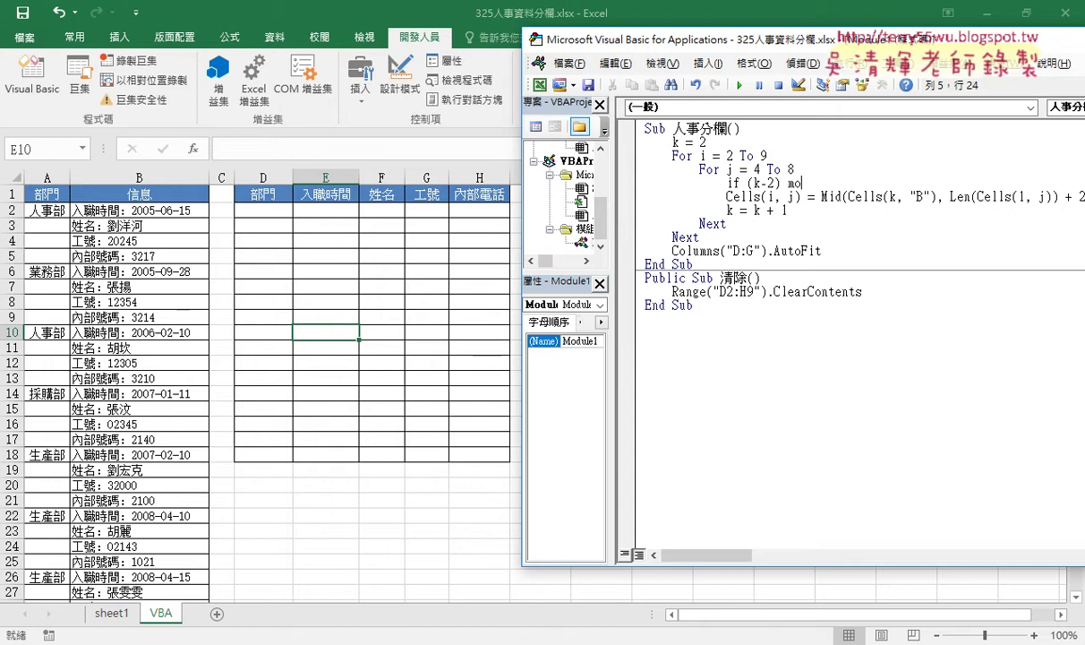
type("d ")
type("4")
type("=")
type("0")
left_click_drag(834, 182, 747, 184)
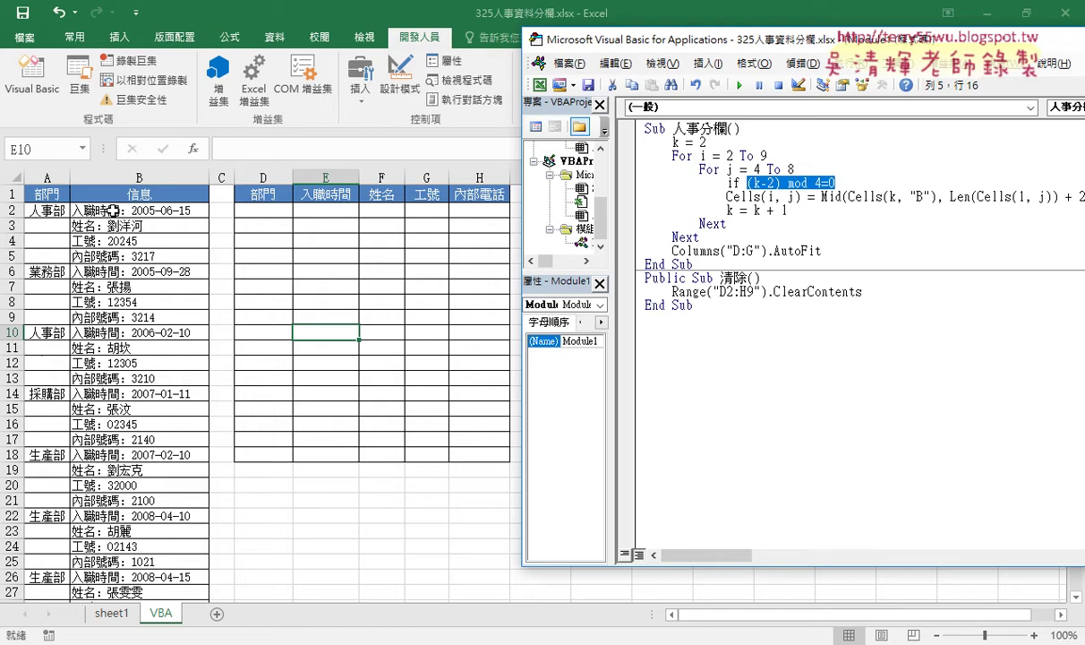
Complete the line as 'If (k - 2) Mod 4 = 0 And j = 4 Then', adding Else and End If.
left_click(806, 176)
left_click(874, 174)
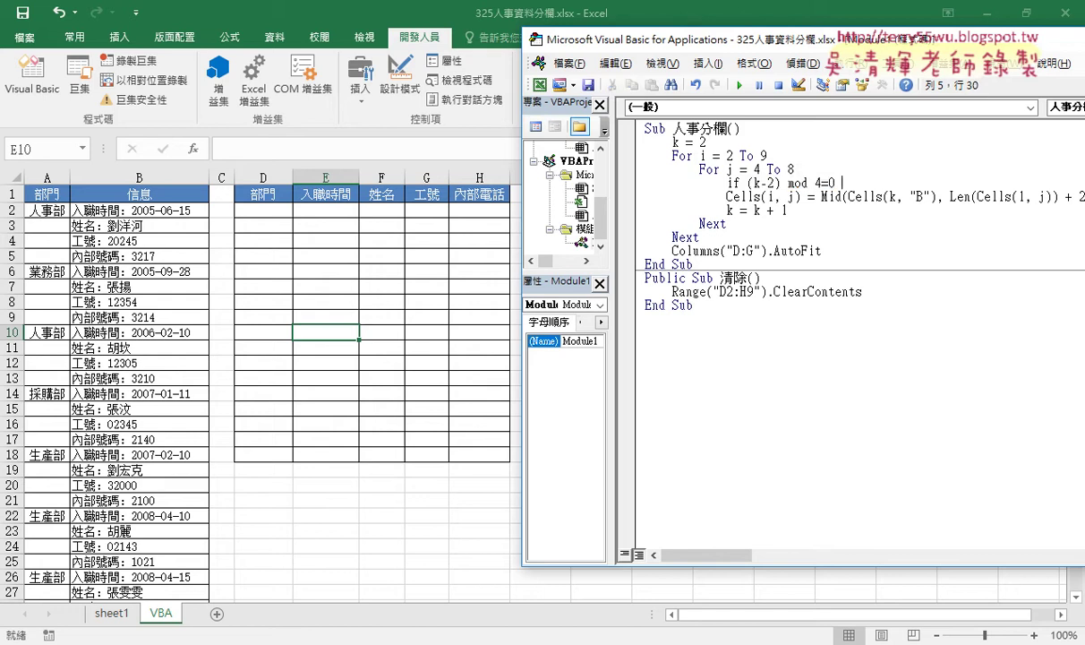
type("a")
type("nd ")
type("j=")
type("4")
type(" te")
type("h")
key("BackSpace")
key("BackSpace")
type("hen")
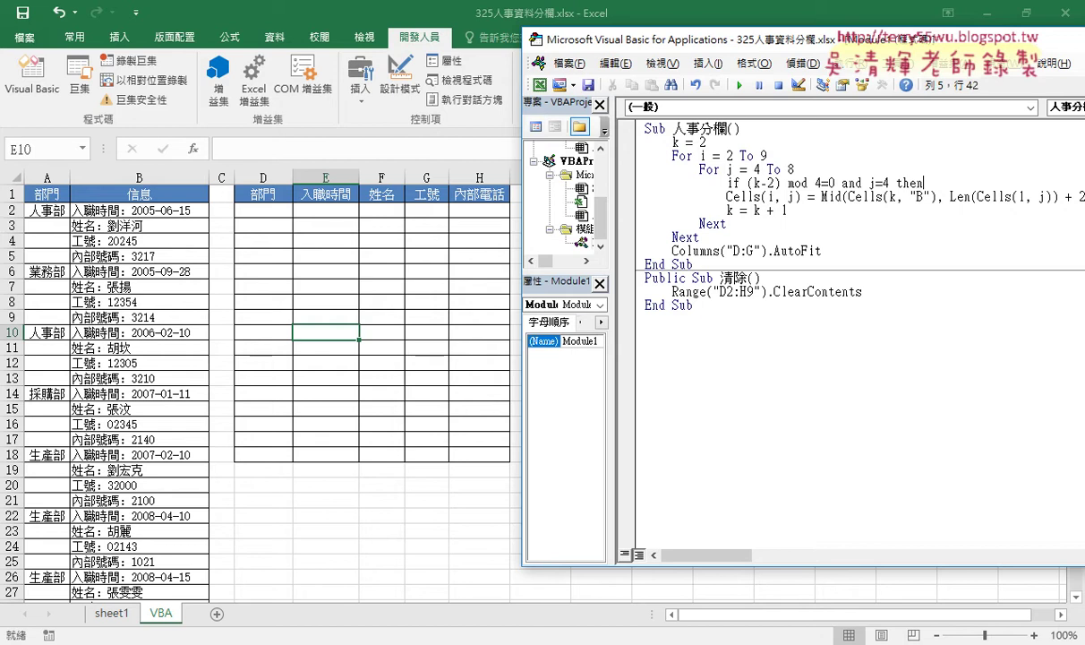
key("Return")
key("Return")
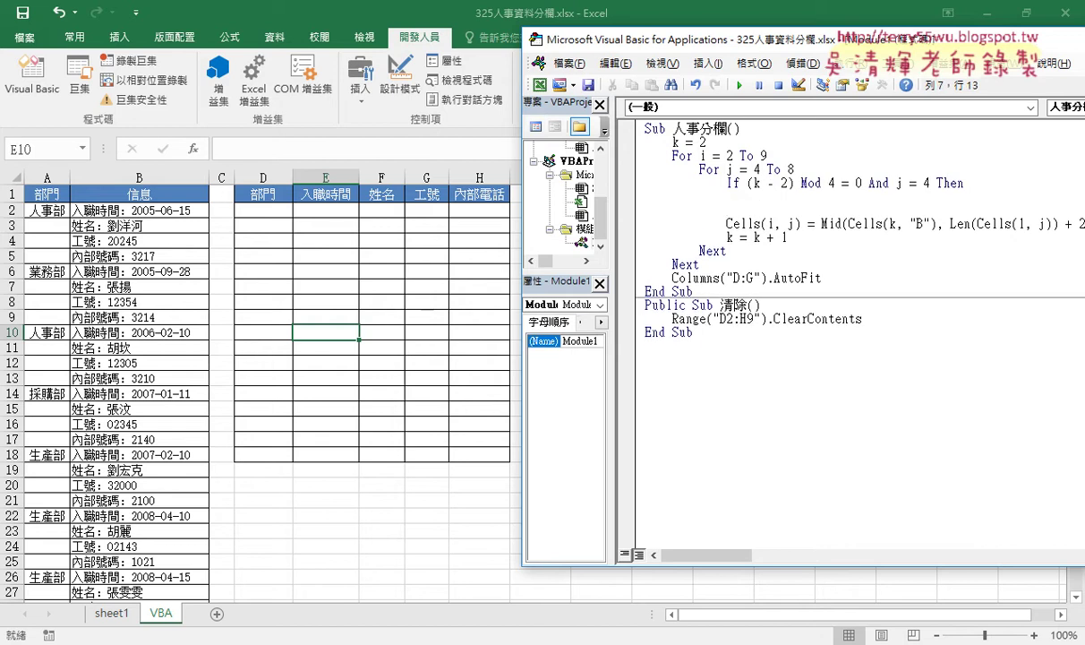
type("else")
left_click(788, 237)
key("Return")
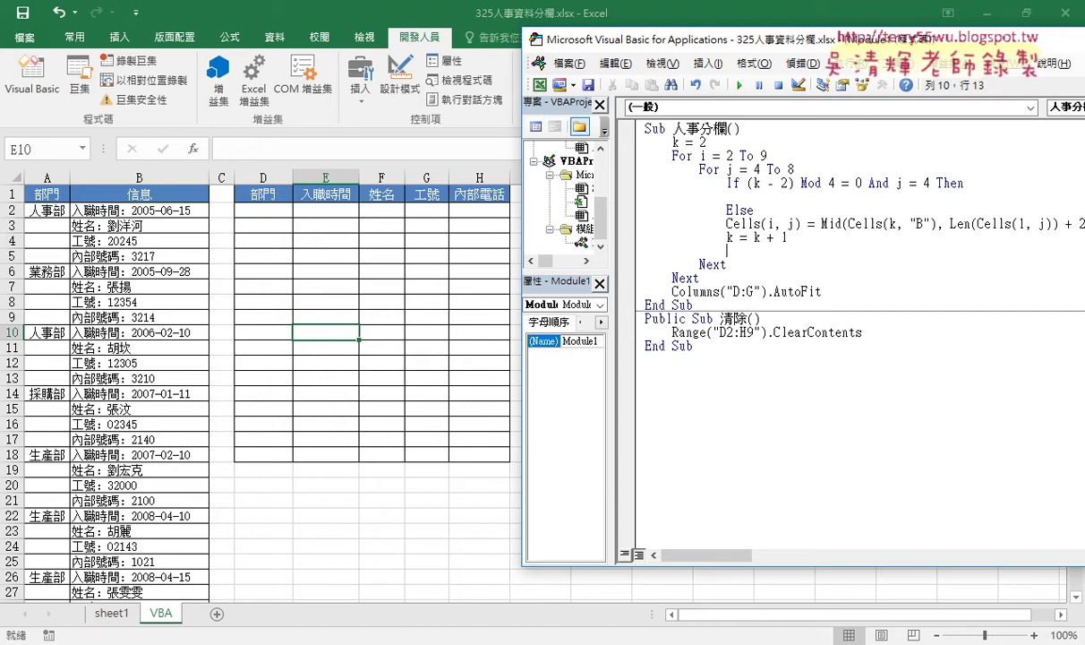
type("e")
type("nd If")
left_click(767, 237)
Indent the Cells and k = k + 1 lines under Else and start 'Cells(i, j) =' under If.
left_click_drag(788, 237, 637, 224)
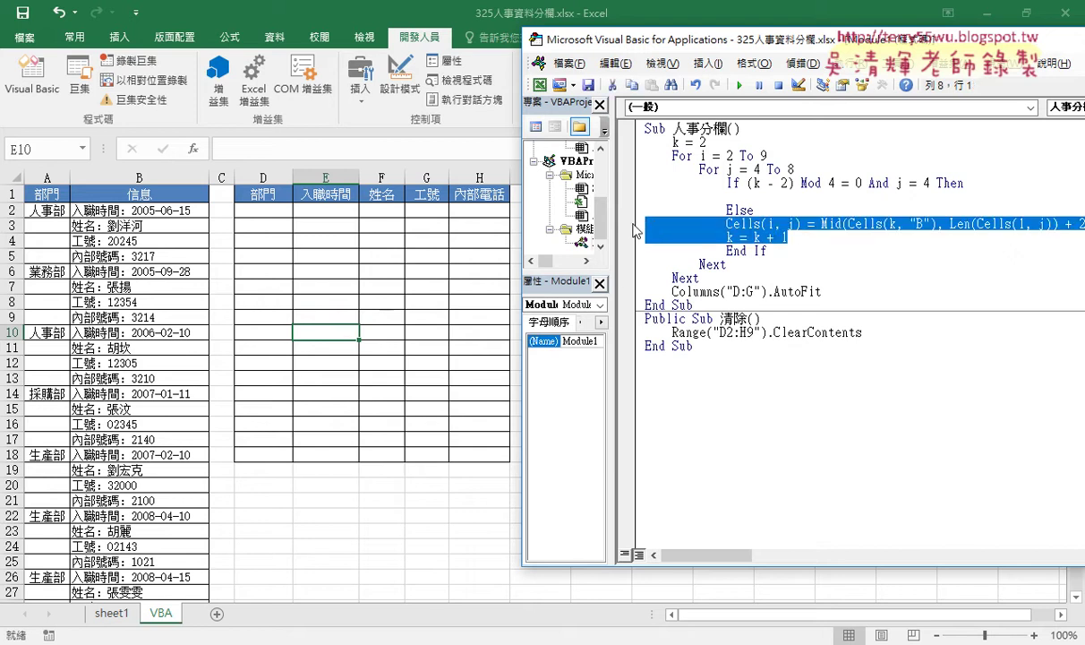
key("Tab")
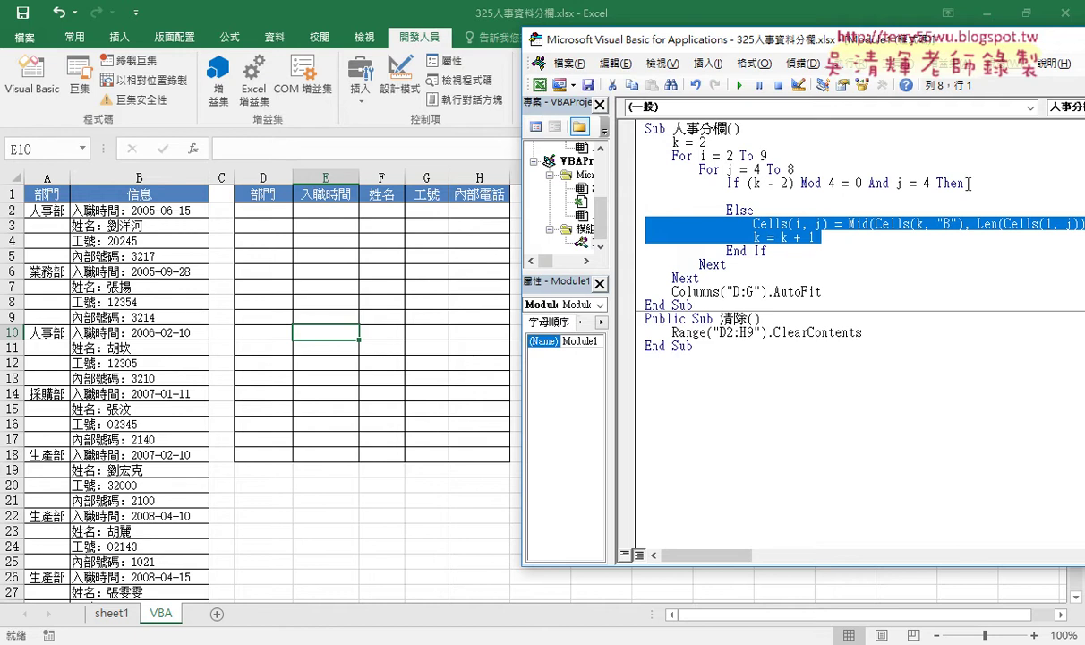
left_click_drag(964, 182, 638, 183)
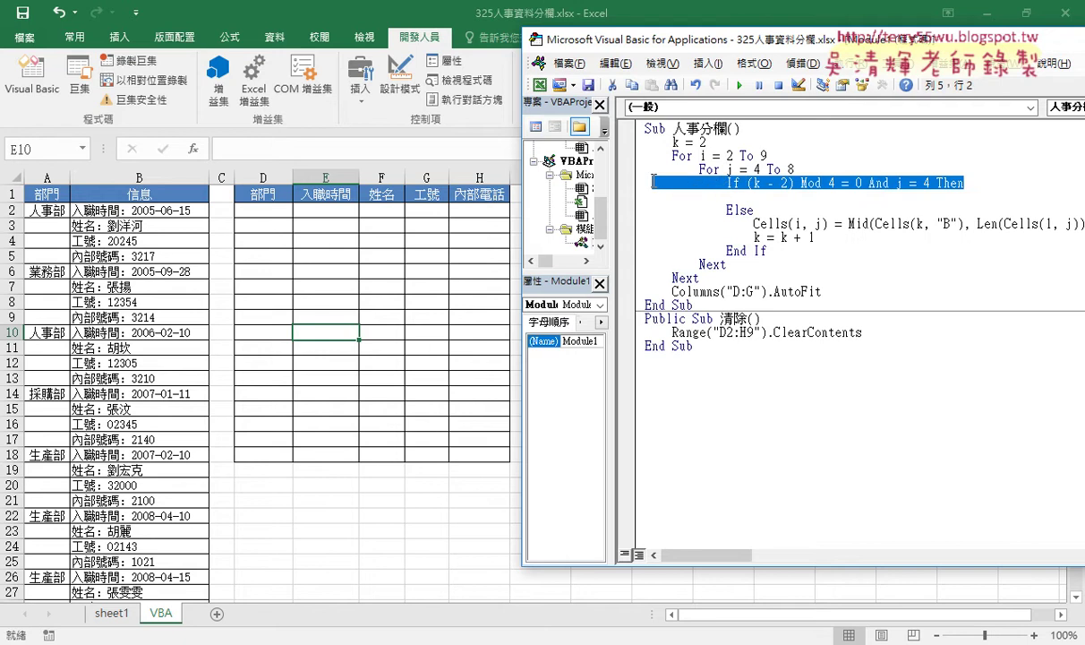
left_click(746, 210)
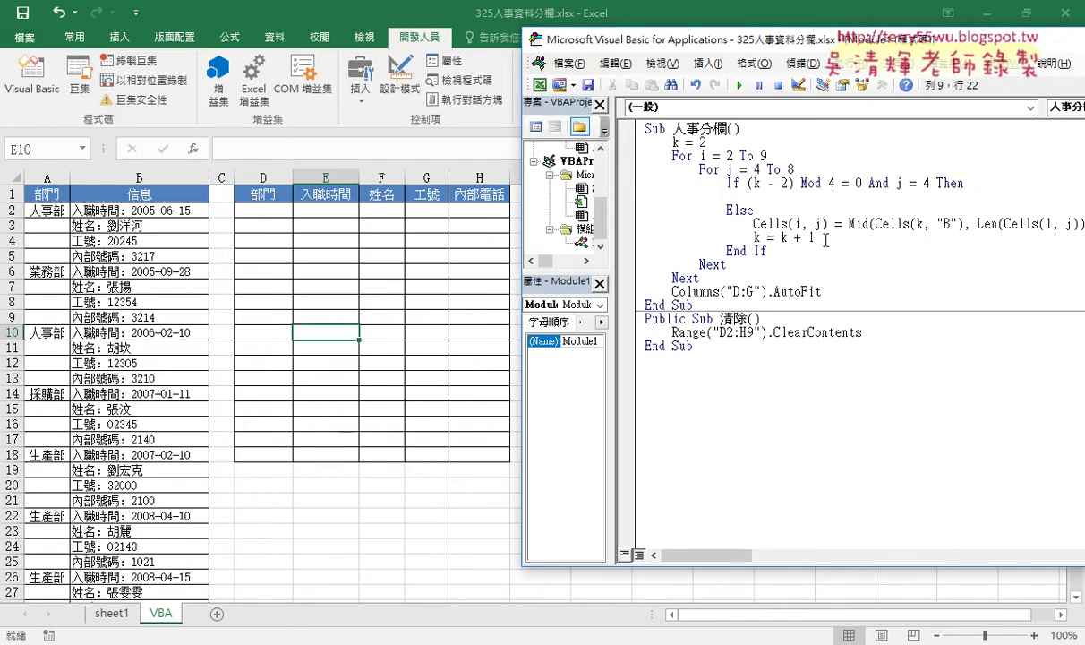
left_click_drag(816, 238, 613, 215)
left_click(785, 199)
key("Tab")
mouse_move(752, 224)
left_mouse_down()
mouse_move(845, 227)
mouse_move(826, 196)
mouse_move(753, 196)
left_mouse_up()
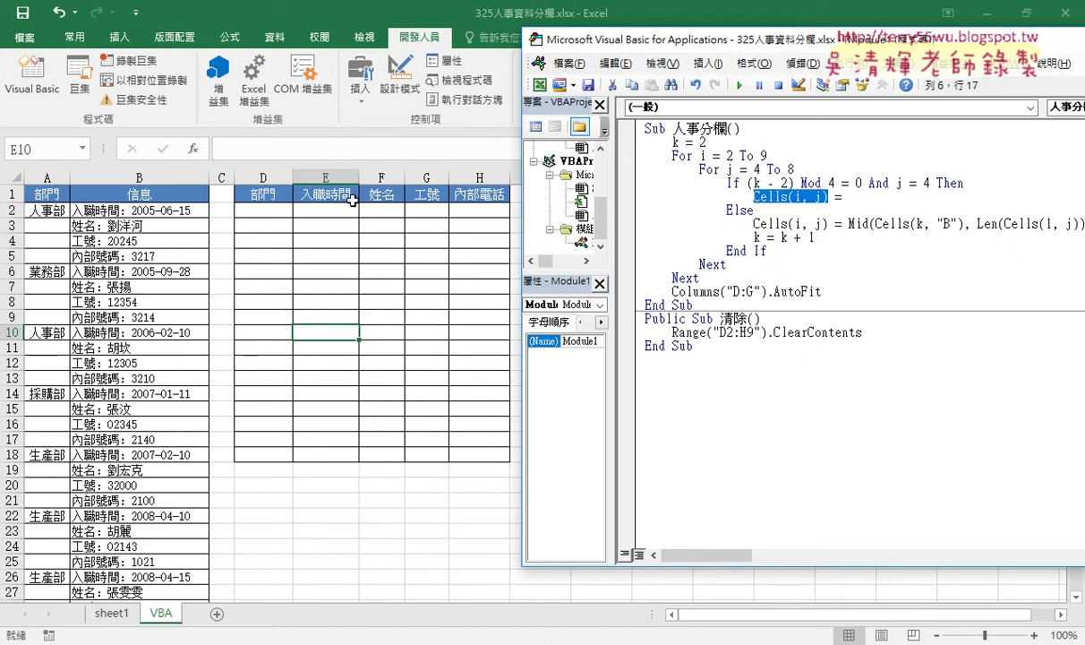
left_click(849, 196)
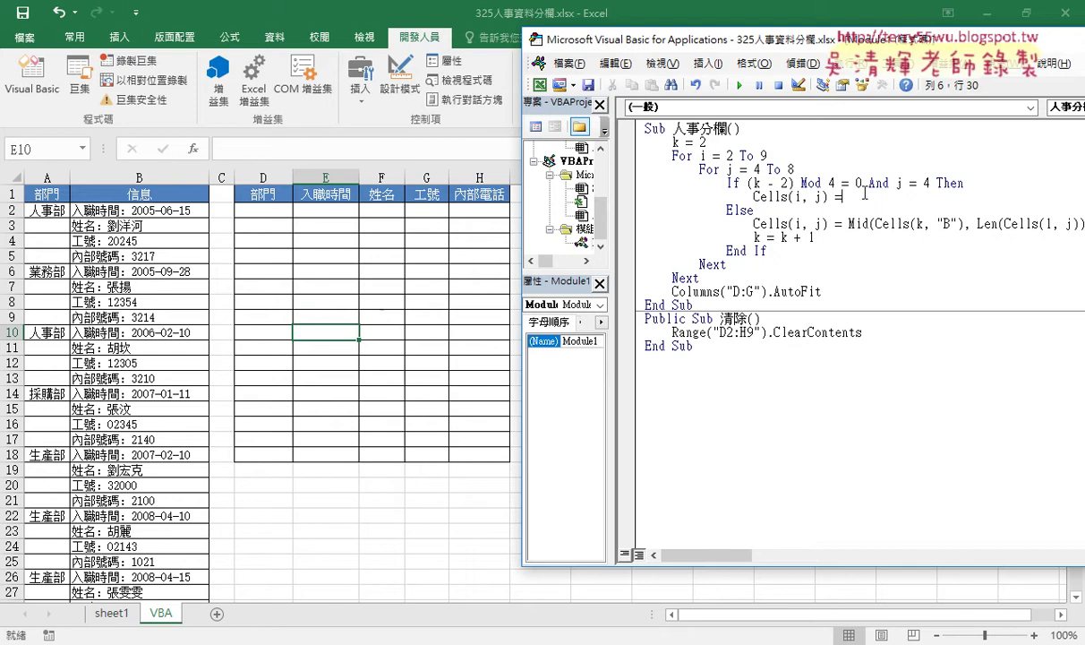
left_click(871, 223)
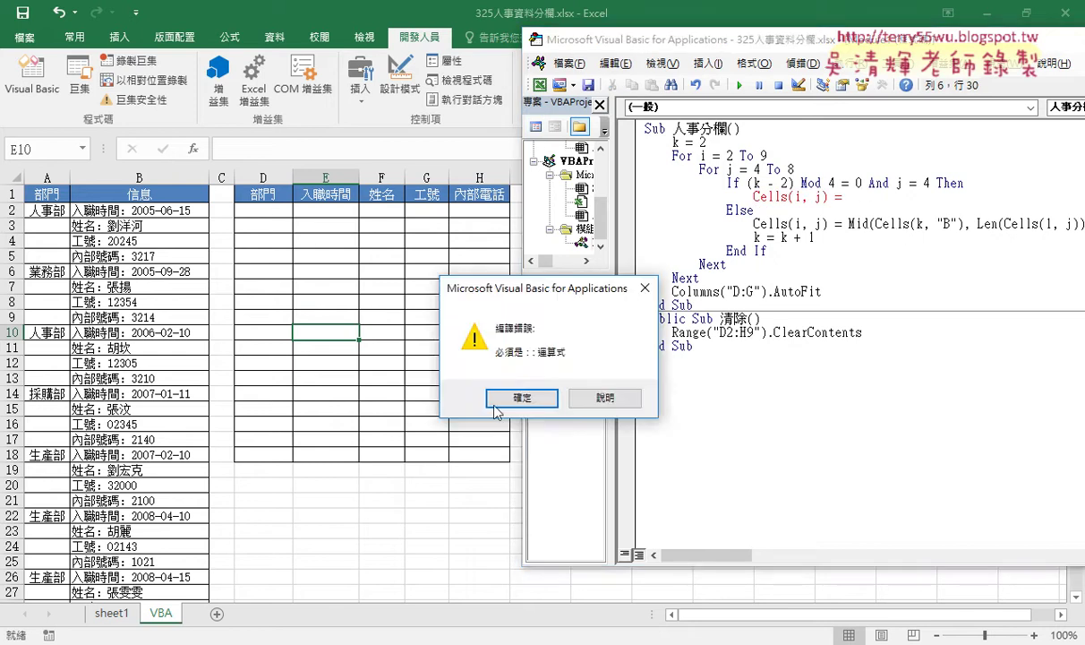
Dismiss the compile error and make the If branch read Cells(i, j) = Cells(k, "A").
left_click(483, 392)
left_click_drag(964, 224, 869, 224)
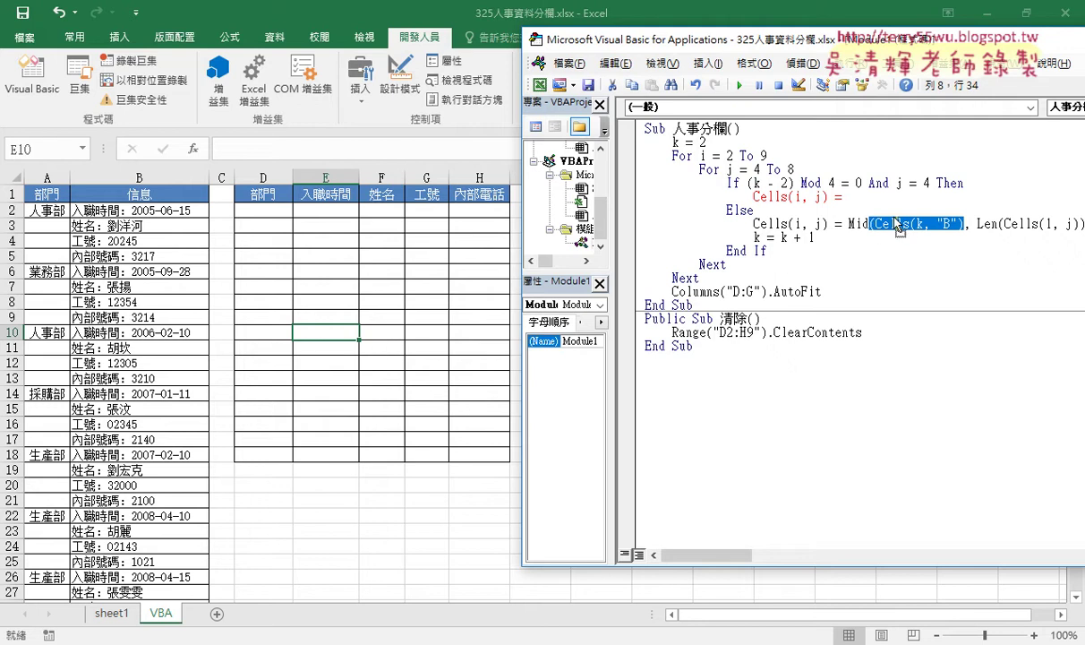
left_click(855, 224)
left_click_drag(962, 224, 875, 224)
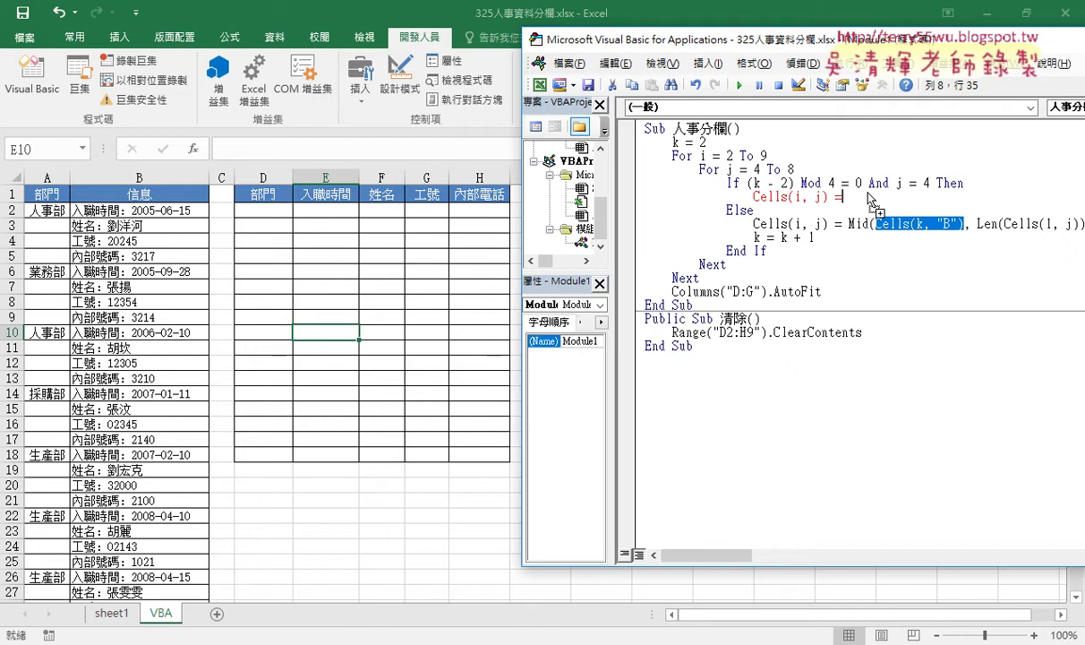
left_click_drag(869, 198, 842, 197)
double_click(914, 197)
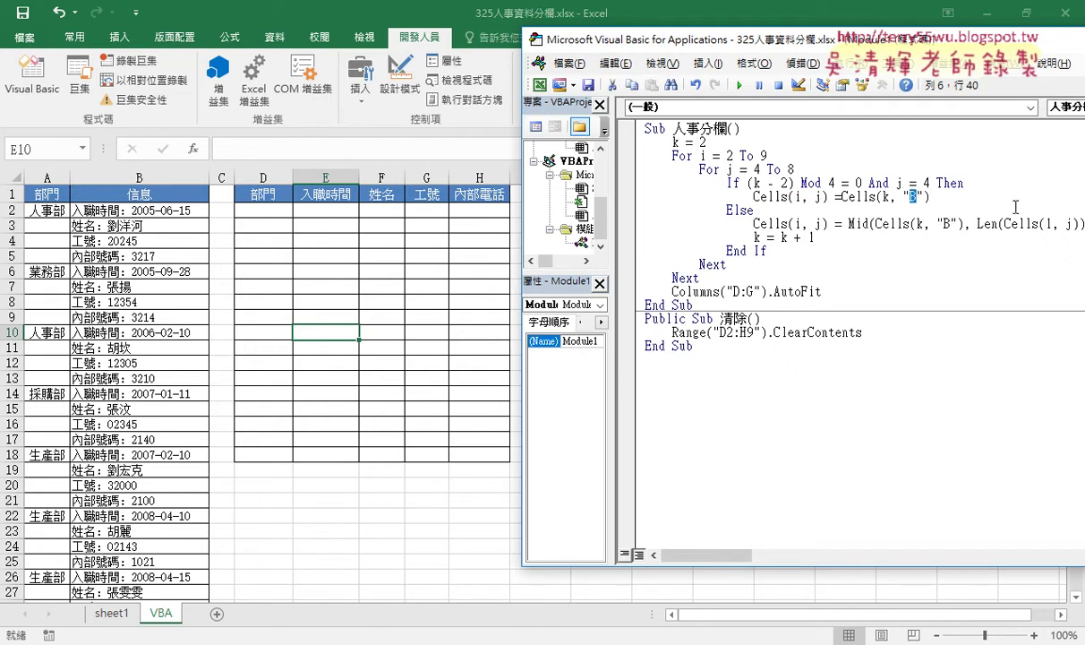
type("A")
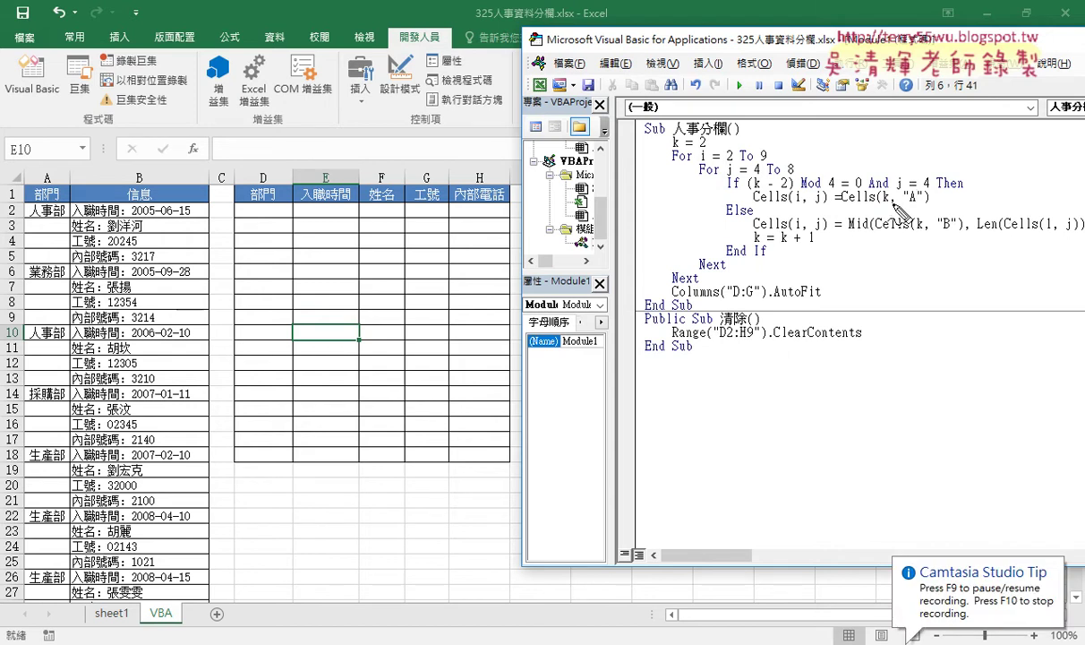
left_click_drag(882, 203, 922, 203)
mouse_move(25, 217)
left_mouse_down()
mouse_move(64, 219)
mouse_move(192, 166)
mouse_move(269, 221)
left_mouse_up()
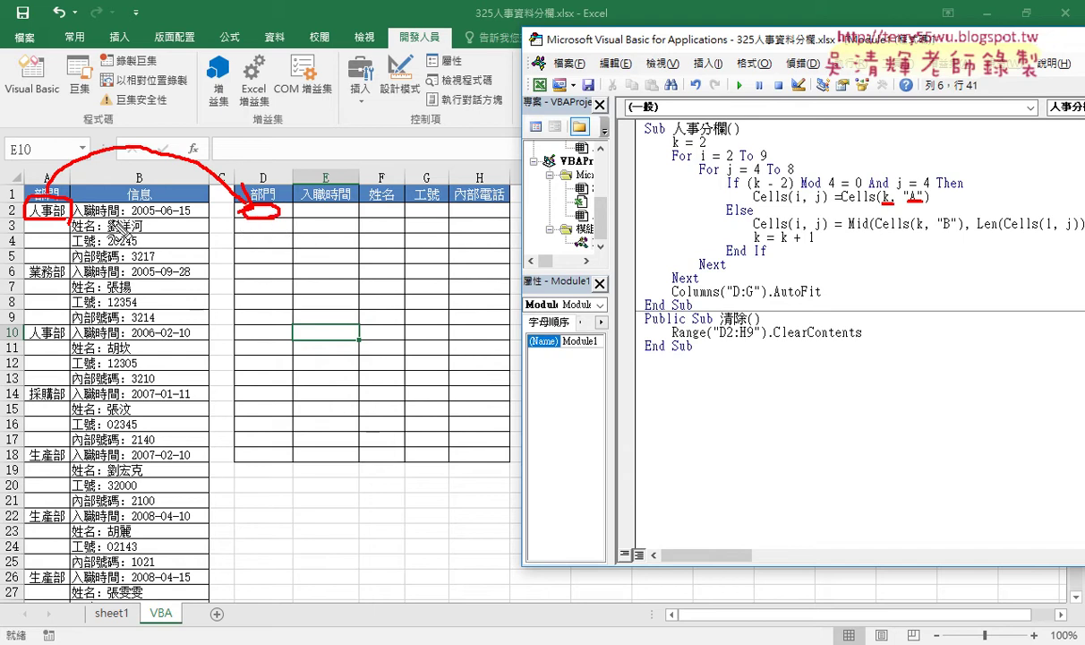
left_click_drag(97, 218, 189, 216)
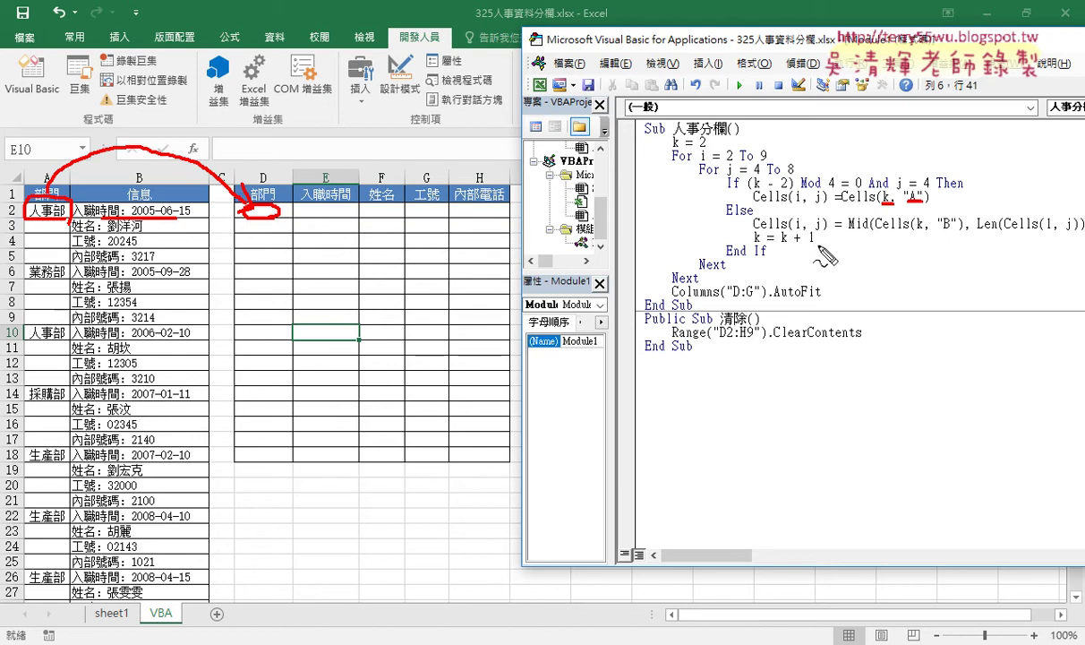
left_click_drag(817, 240, 755, 244)
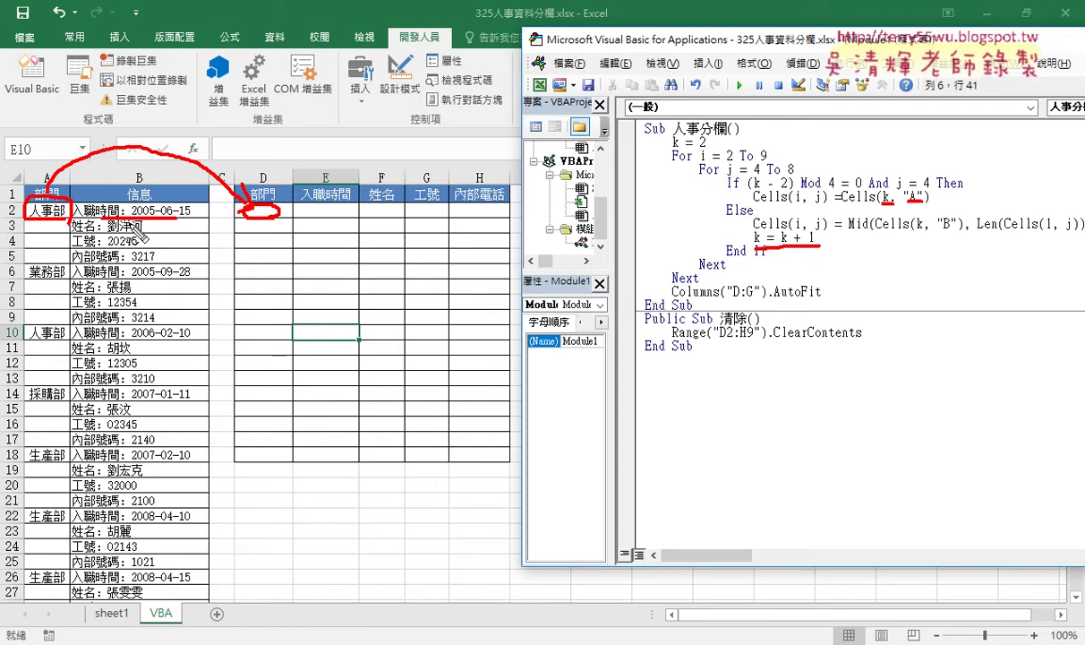
left_click_drag(71, 204, 144, 224)
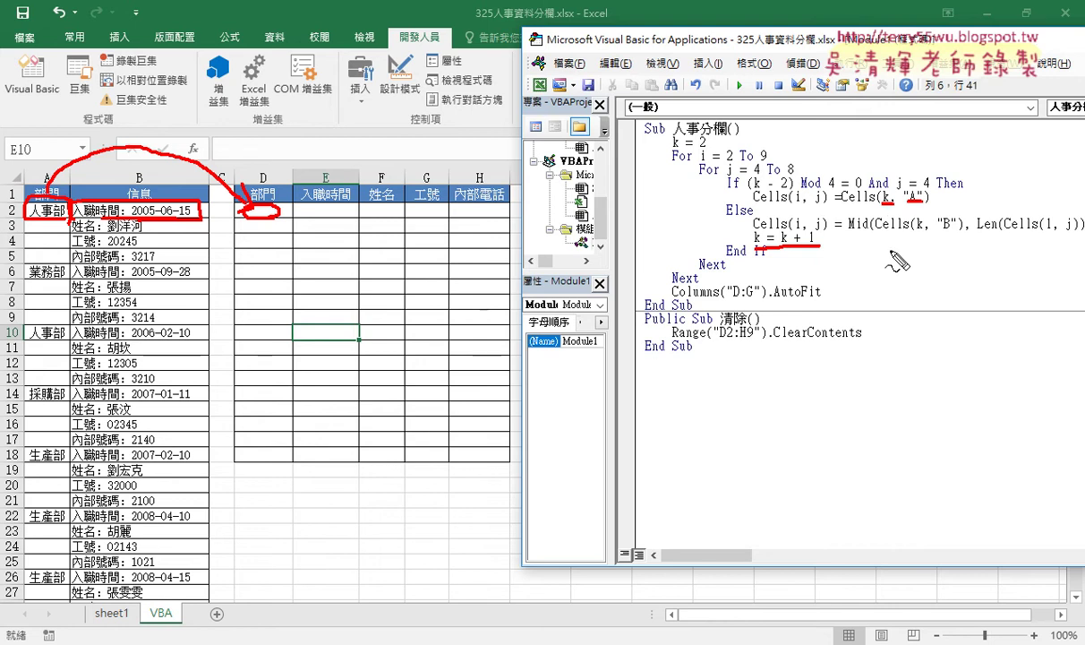
key("Escape")
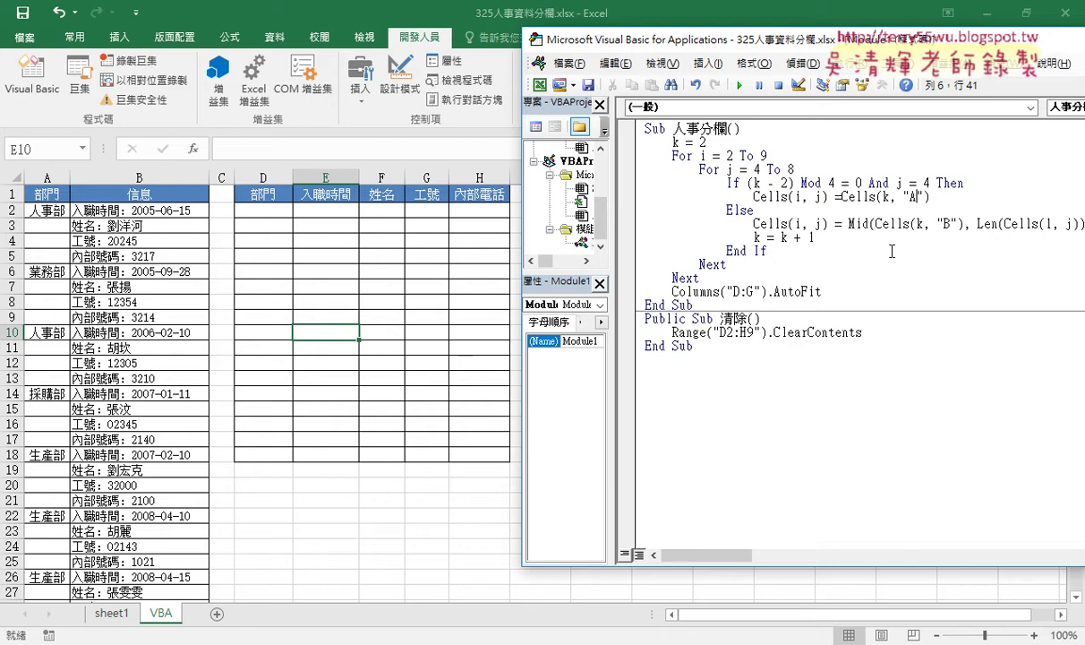
Step through 人事分欄 with F8 until 人事部 is written into D2.
left_click(887, 246)
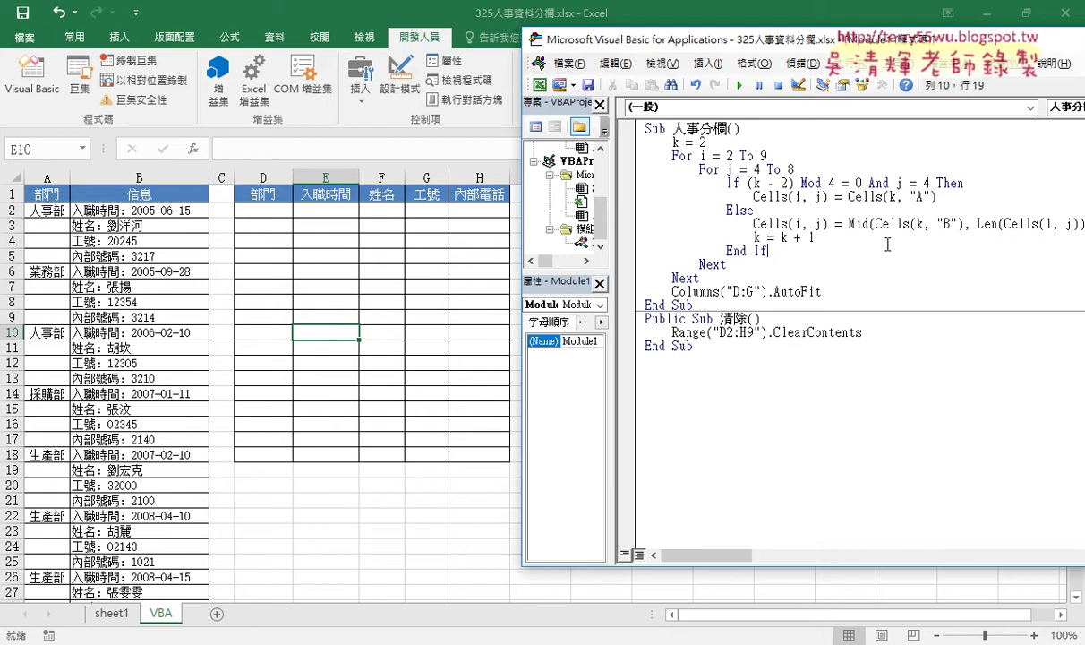
key("F8")
key("F8")
key("F8")
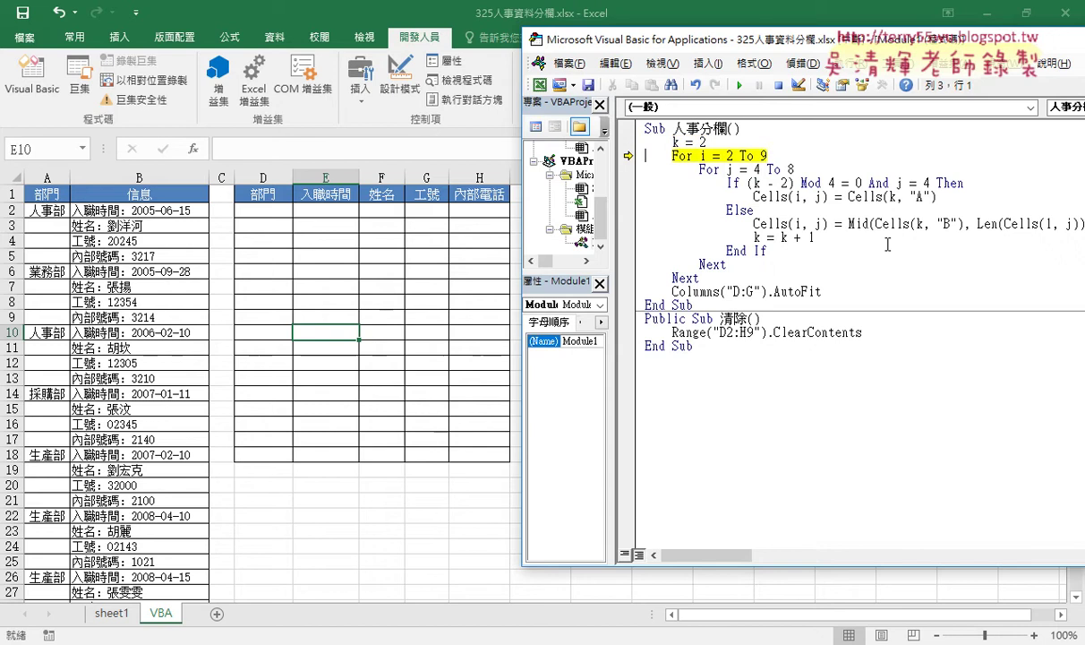
key("F8")
key("F8")
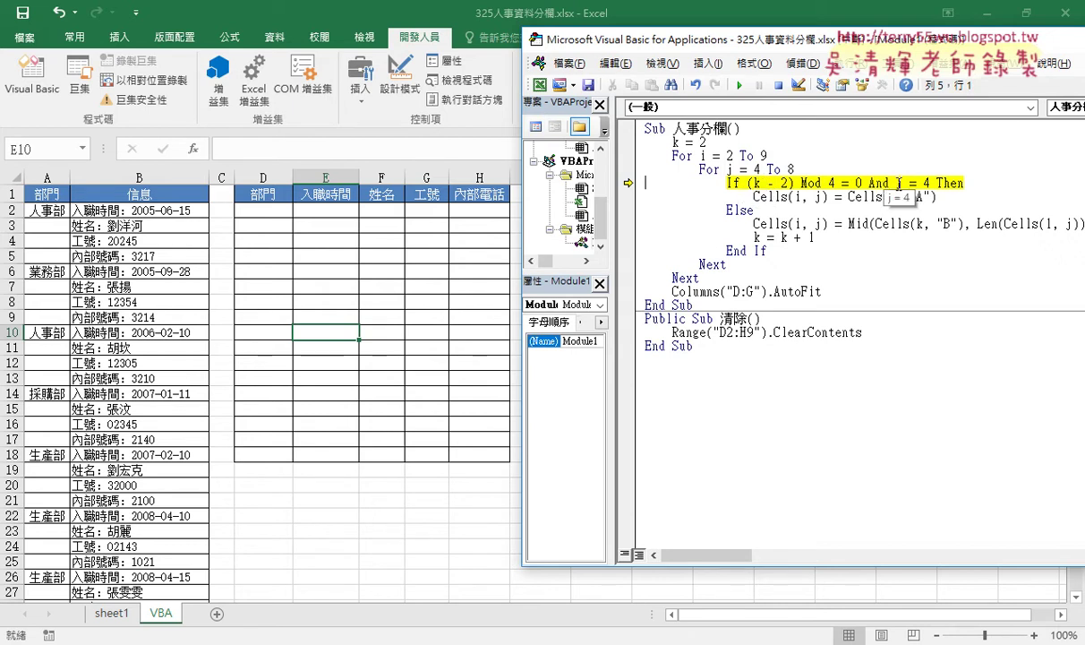
left_click_drag(746, 183, 929, 184)
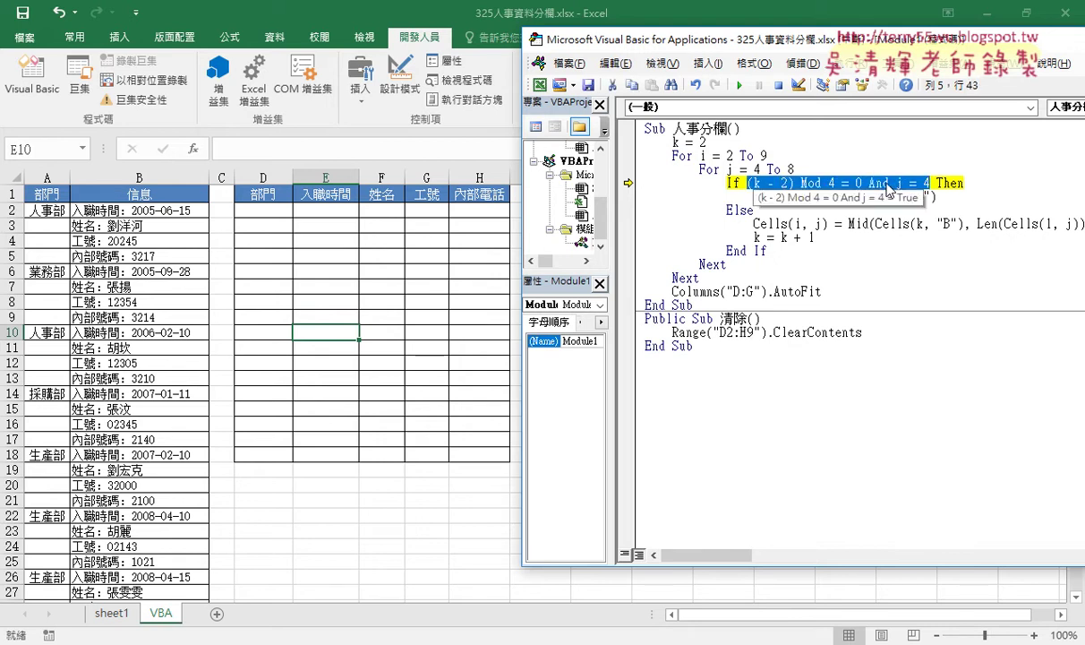
key("F8")
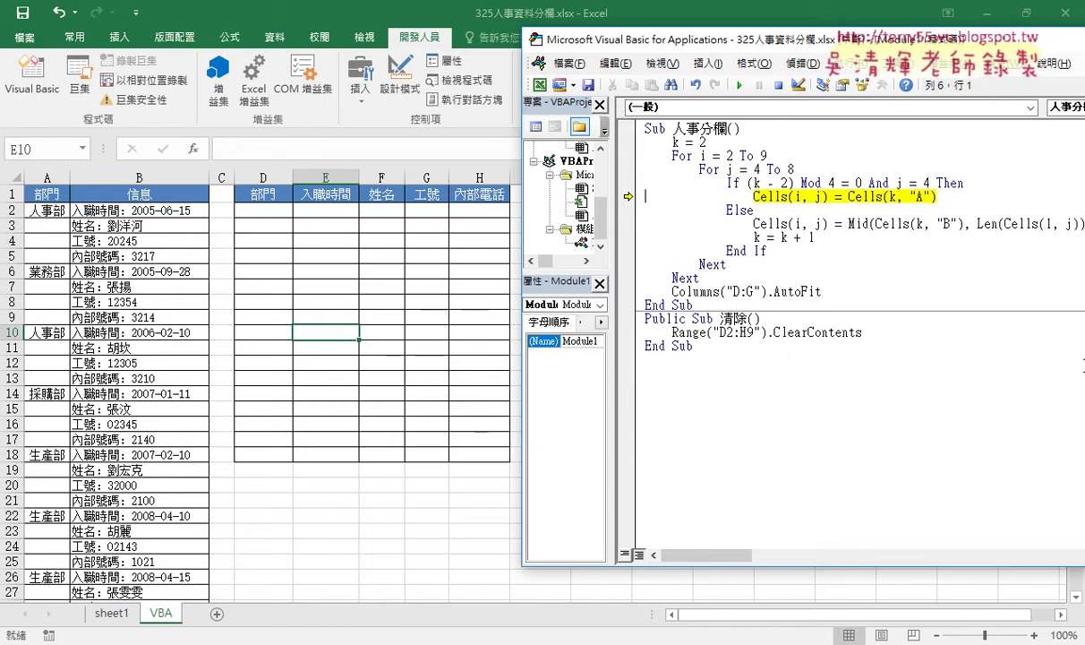
key("F8")
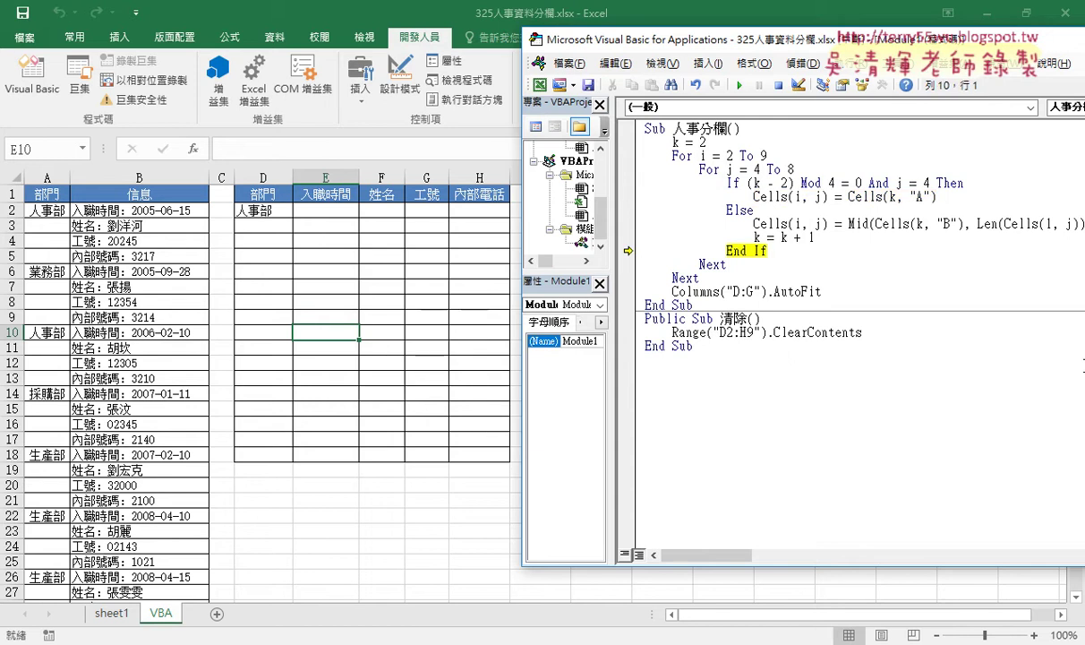
key("F8")
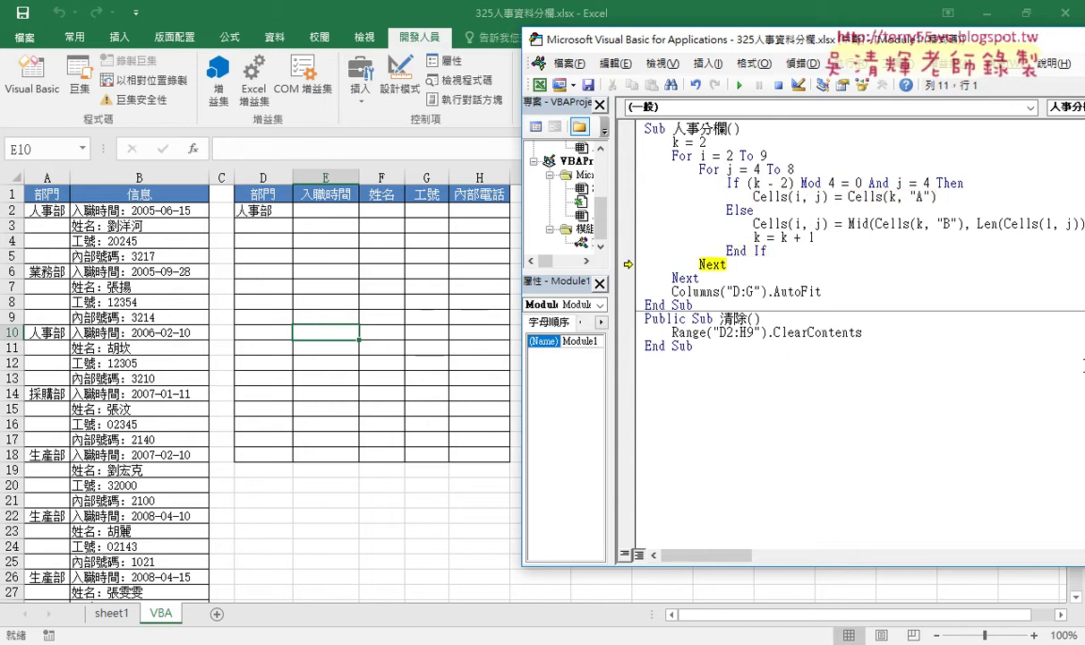
key("F8")
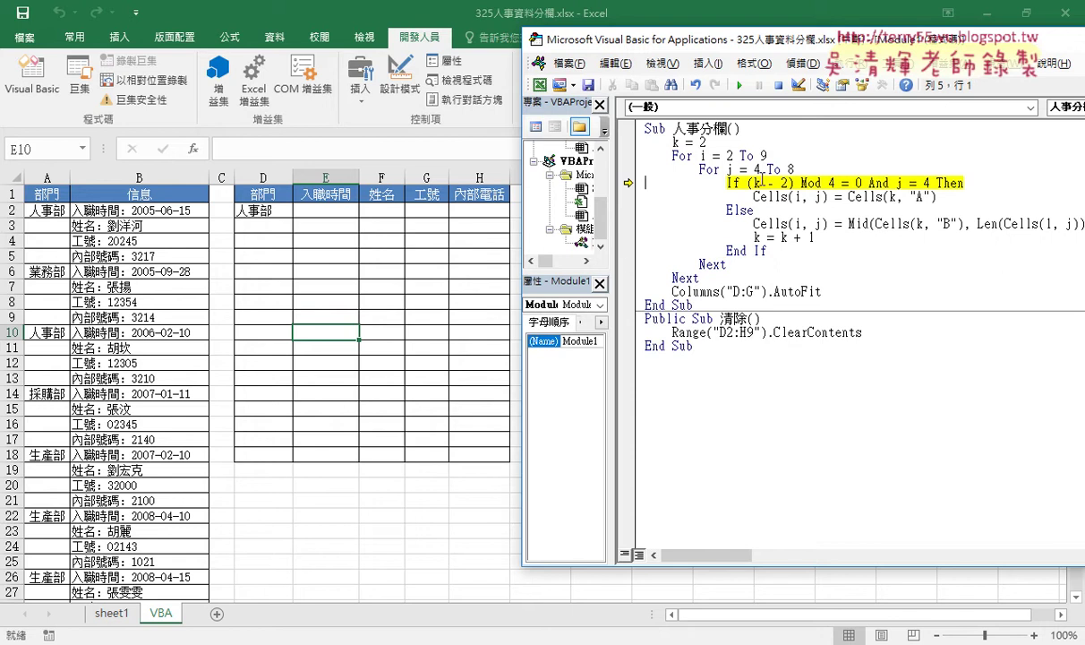
Check the Mod and j = 4 conditions, then step the Else branch to write 2005/6/15 into E2.
left_click_drag(747, 182, 866, 183)
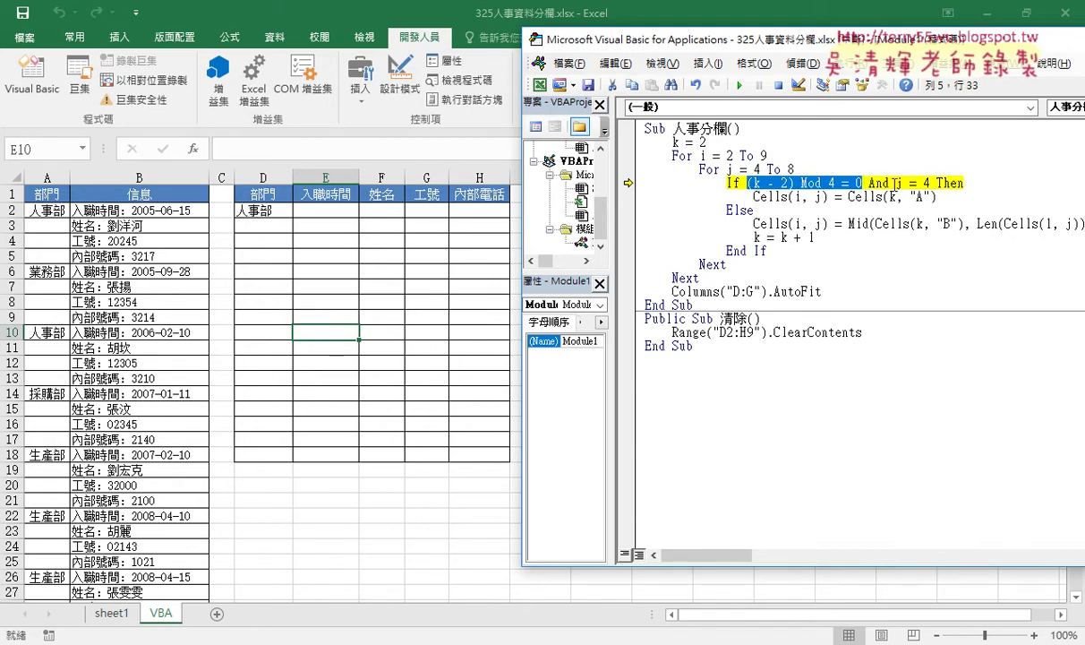
left_click_drag(895, 182, 931, 182)
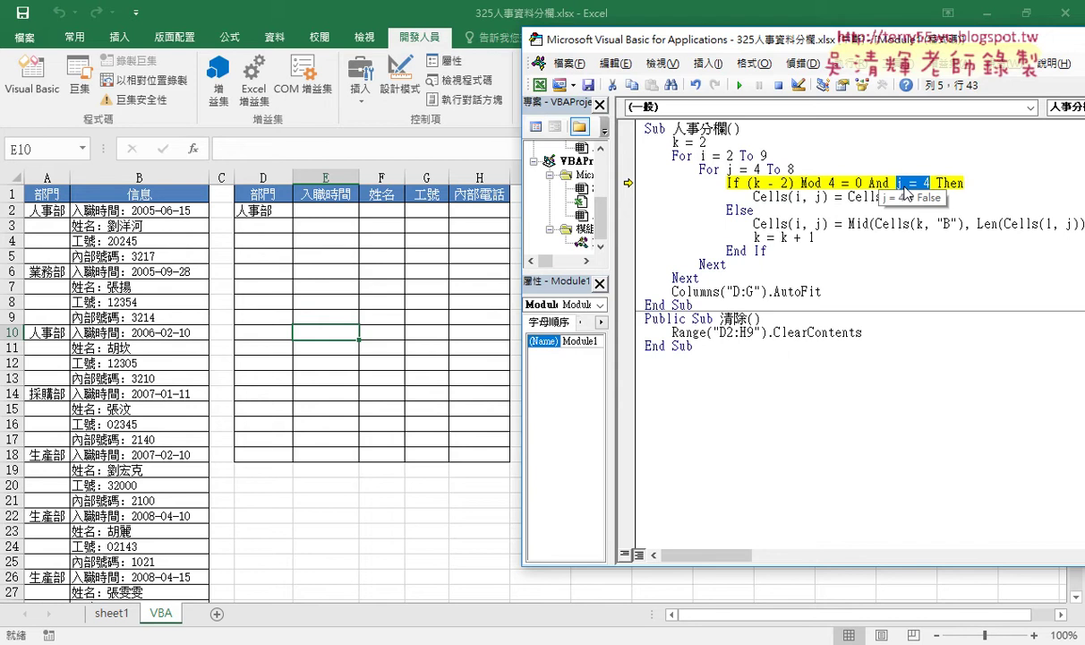
left_click(868, 183)
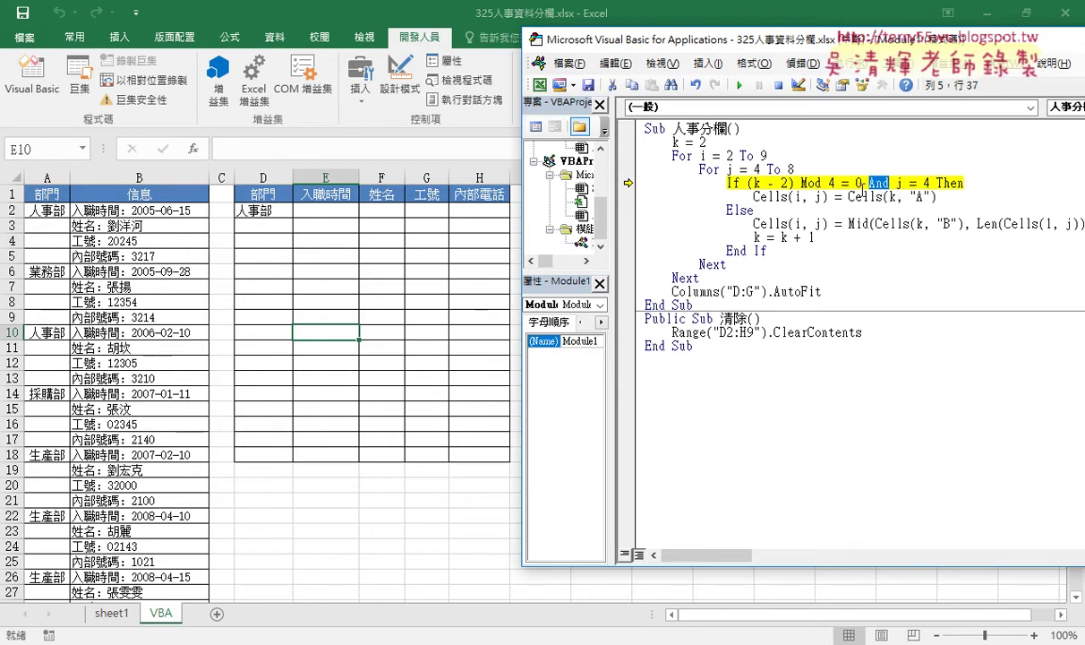
left_click(901, 196)
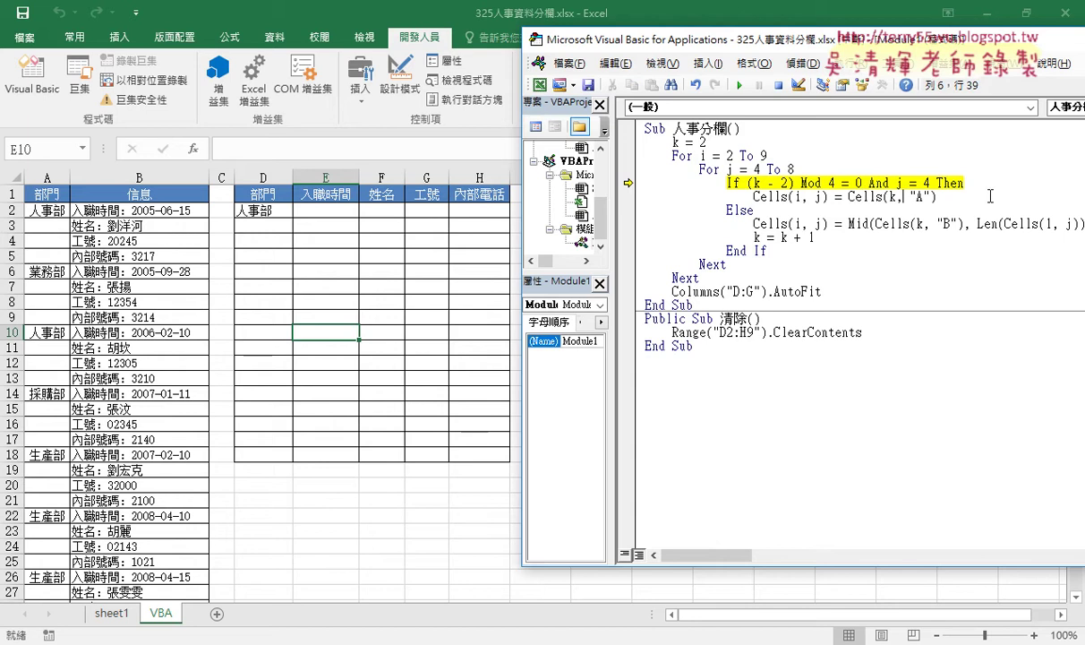
key("F8")
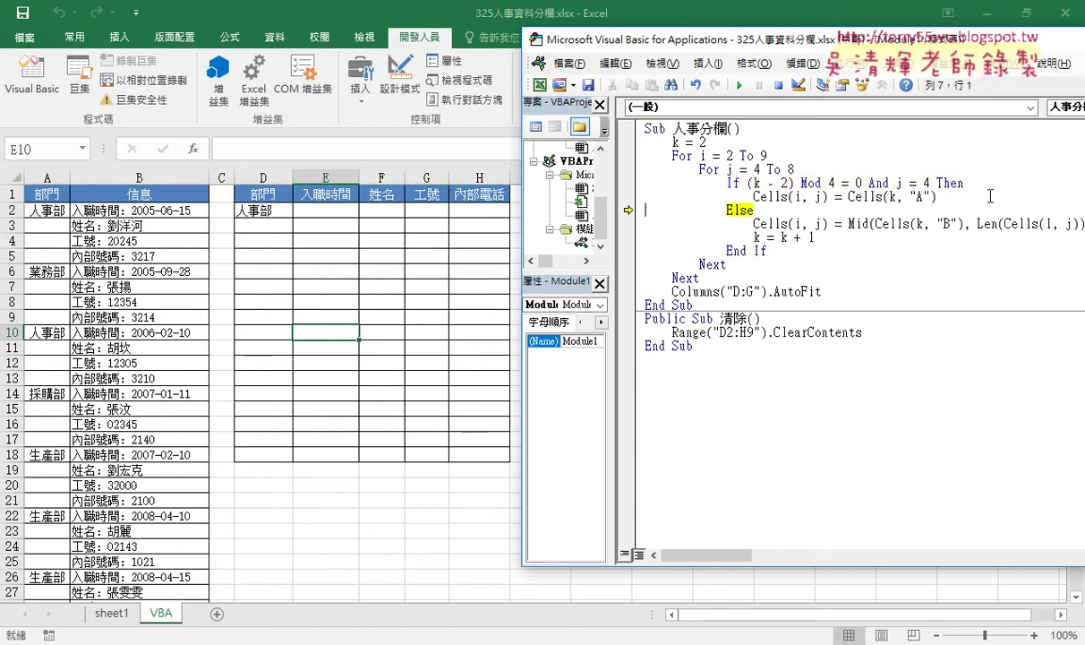
key("F8")
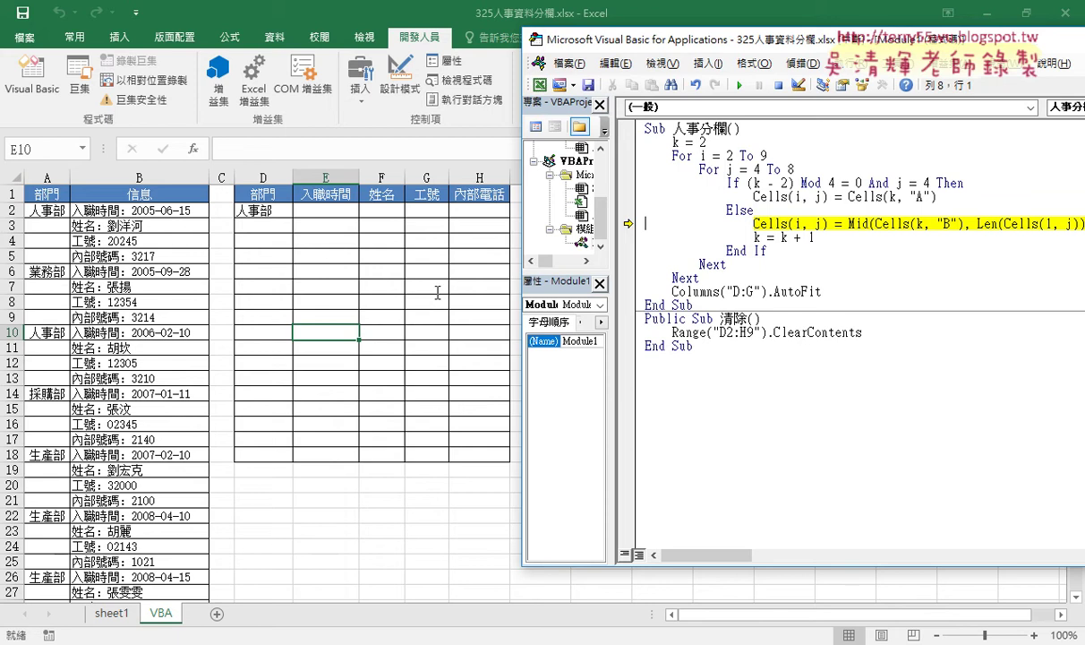
key("F8")
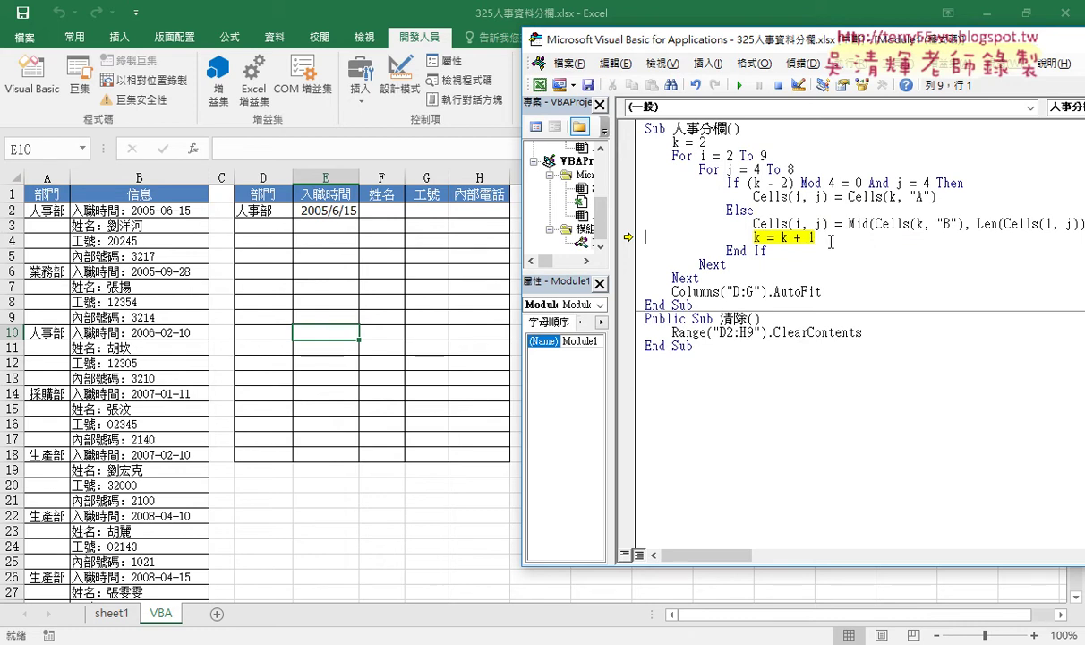
key("F8")
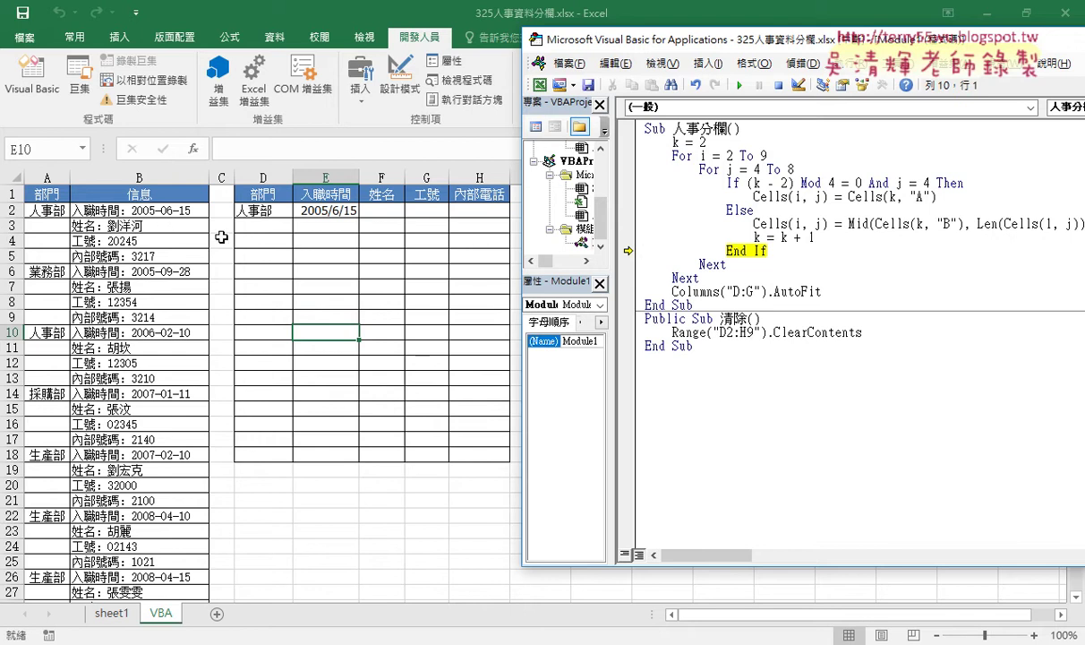
mouse_move(752, 41)
left_mouse_down()
mouse_move(788, 45)
mouse_move(755, 44)
left_mouse_up()
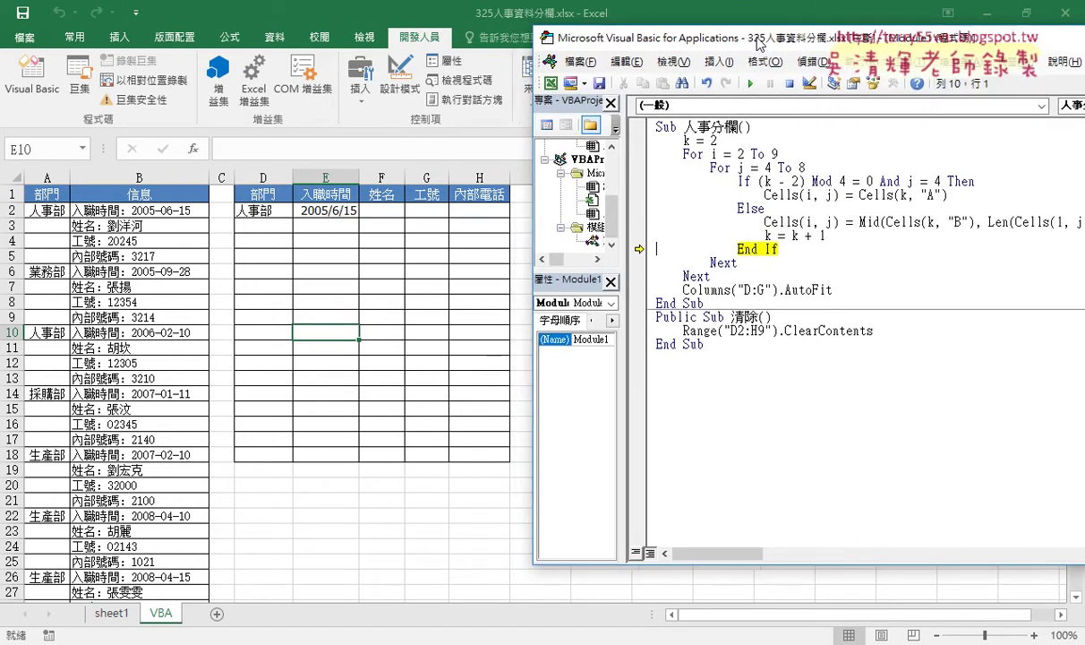
Run 人事分欄 to completion, then mark the If/Else block and loop limit 8 in red.
left_click(744, 83)
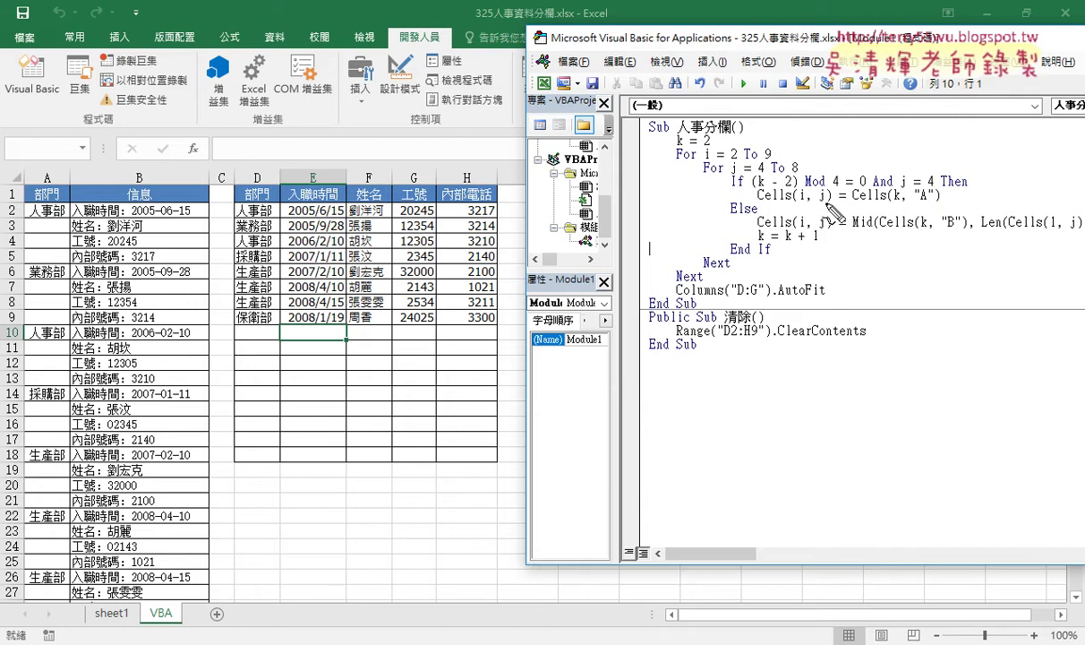
mouse_move(906, 221)
left_mouse_down()
mouse_move(819, 182)
mouse_move(896, 213)
left_mouse_up()
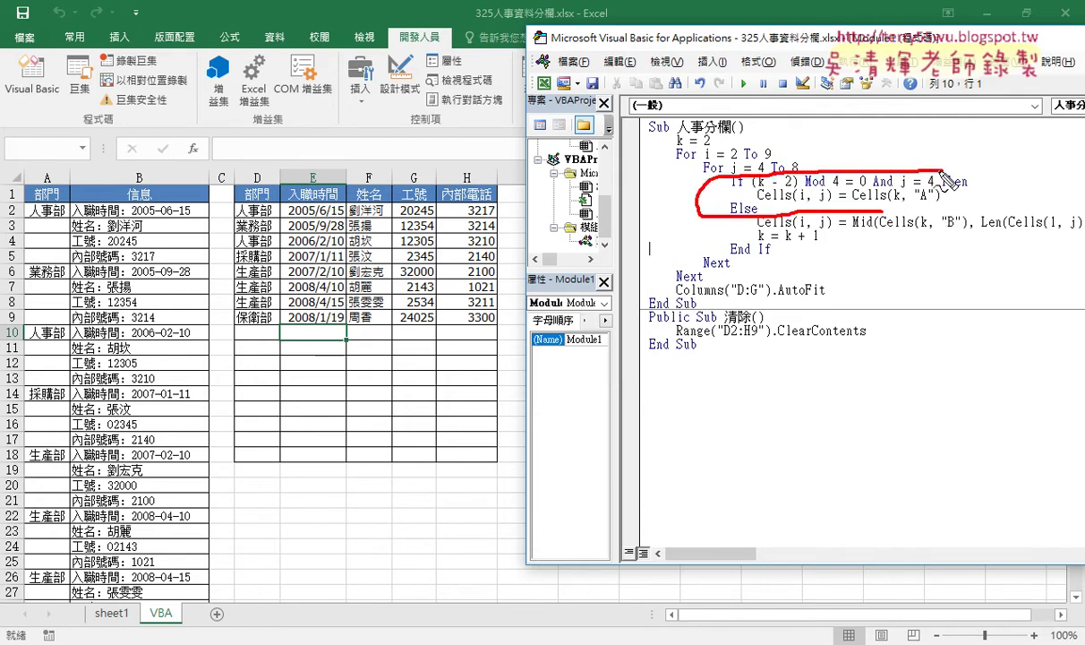
left_click_drag(804, 158, 795, 156)
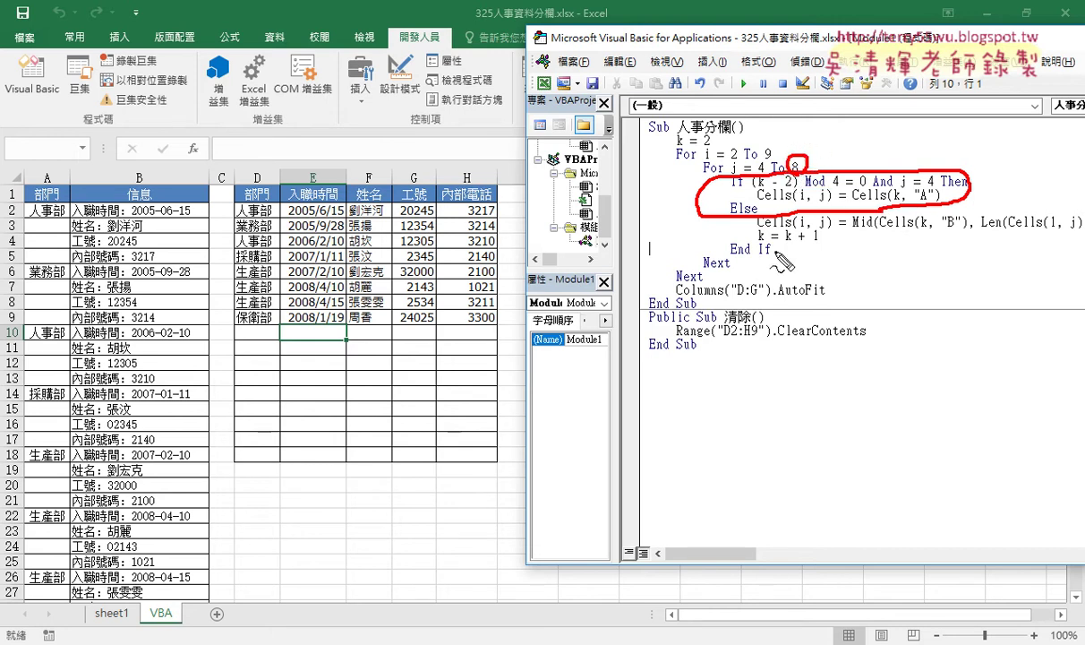
left_click_drag(776, 242, 772, 244)
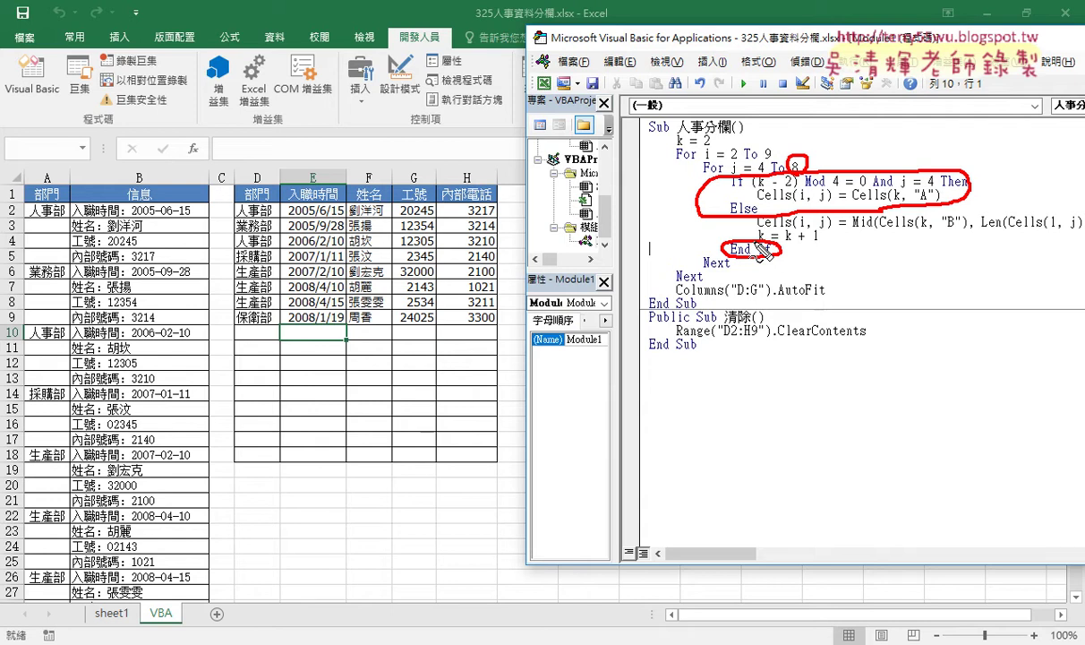
key("Escape")
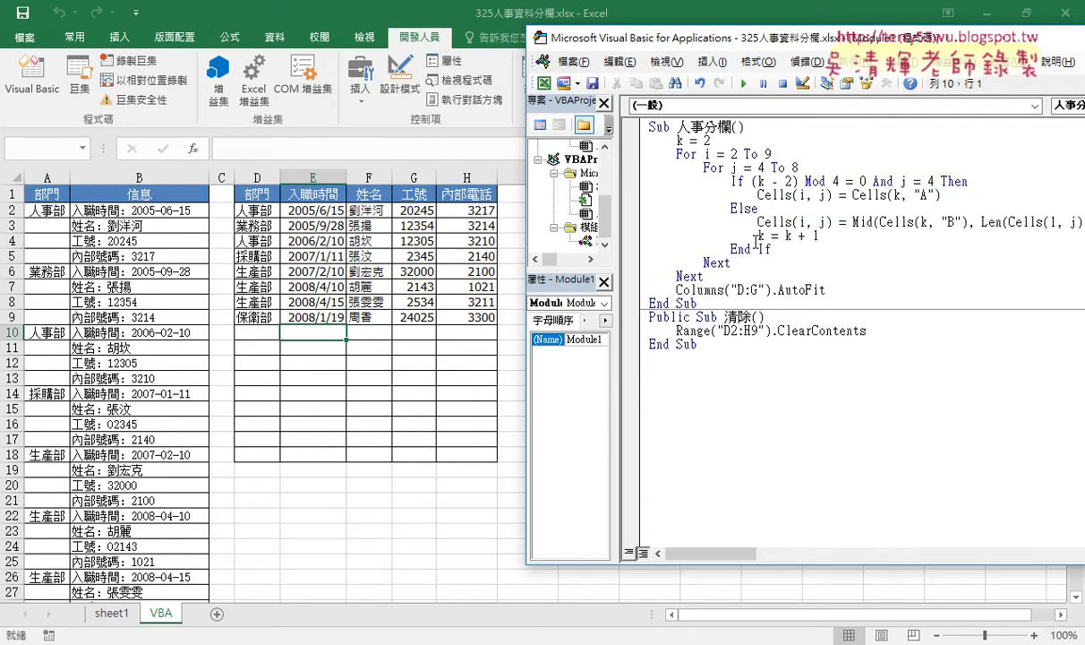
mouse_move(752, 181)
left_mouse_down()
mouse_move(935, 182)
mouse_move(893, 181)
left_mouse_up()
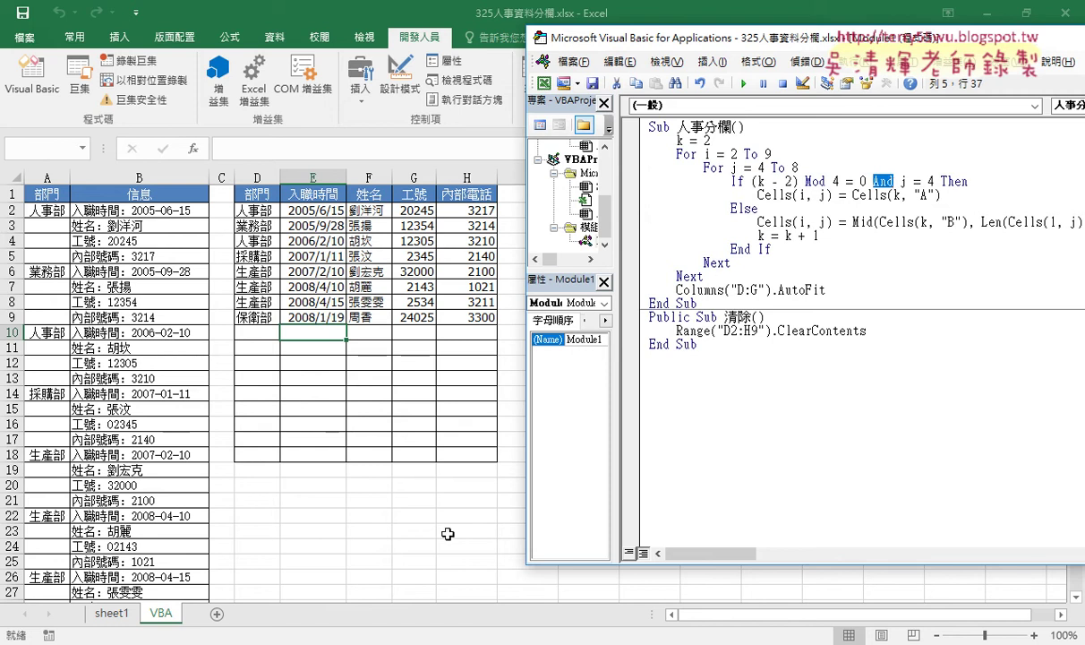
Scroll the Google Docs notes to the Sub 人事分欄 If line, then return to Excel.
scroll(519, 553, "down", 2)
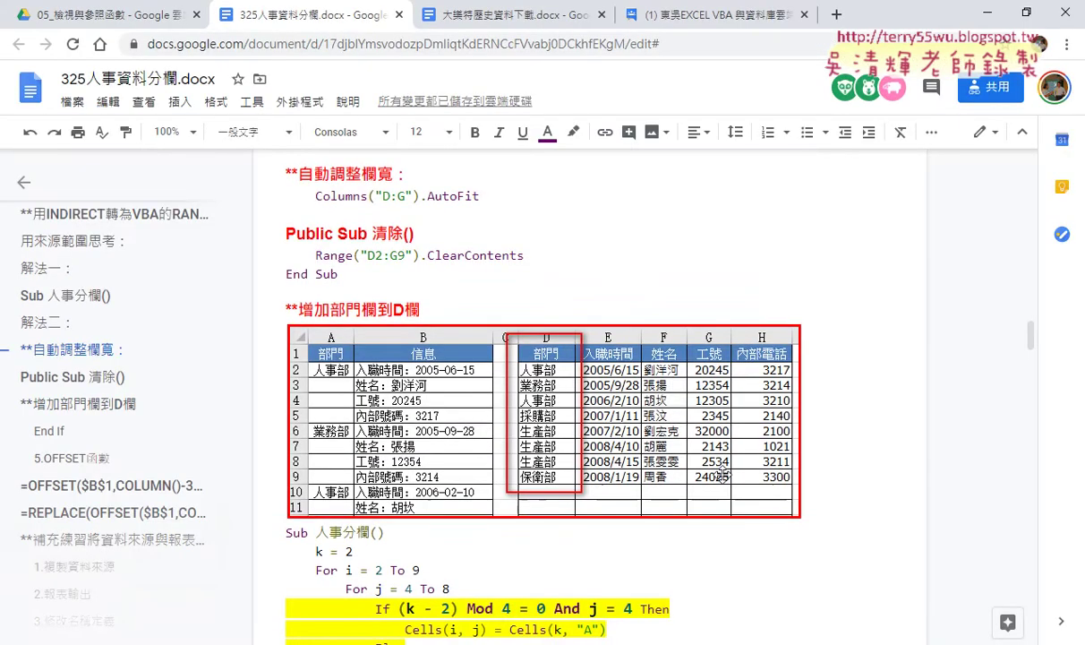
scroll(519, 553, "down", 1)
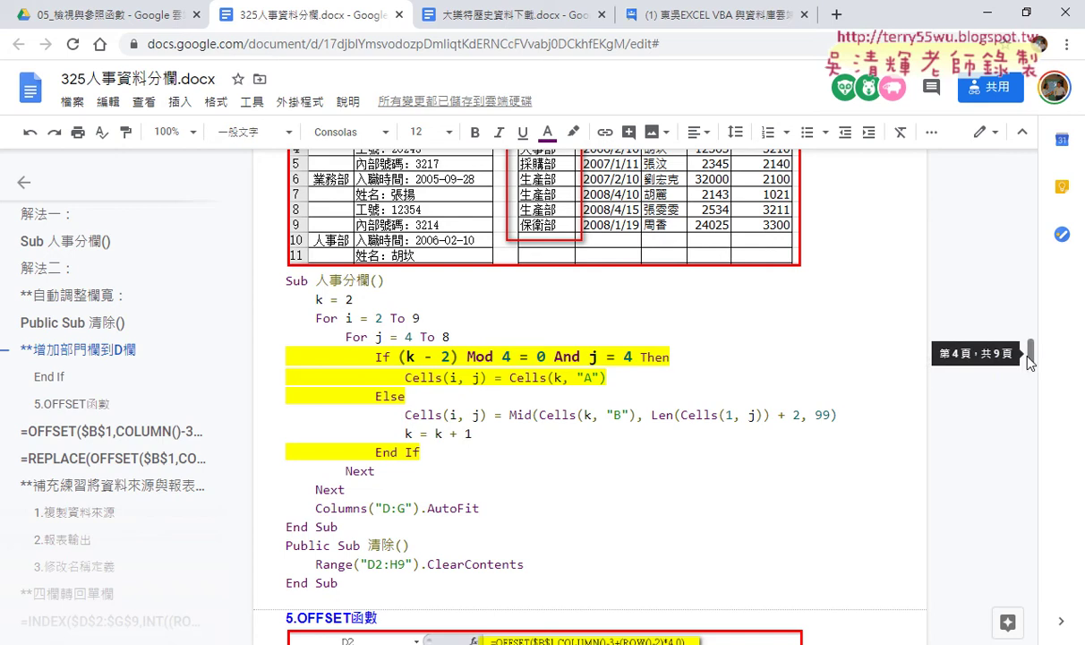
left_click(538, 355)
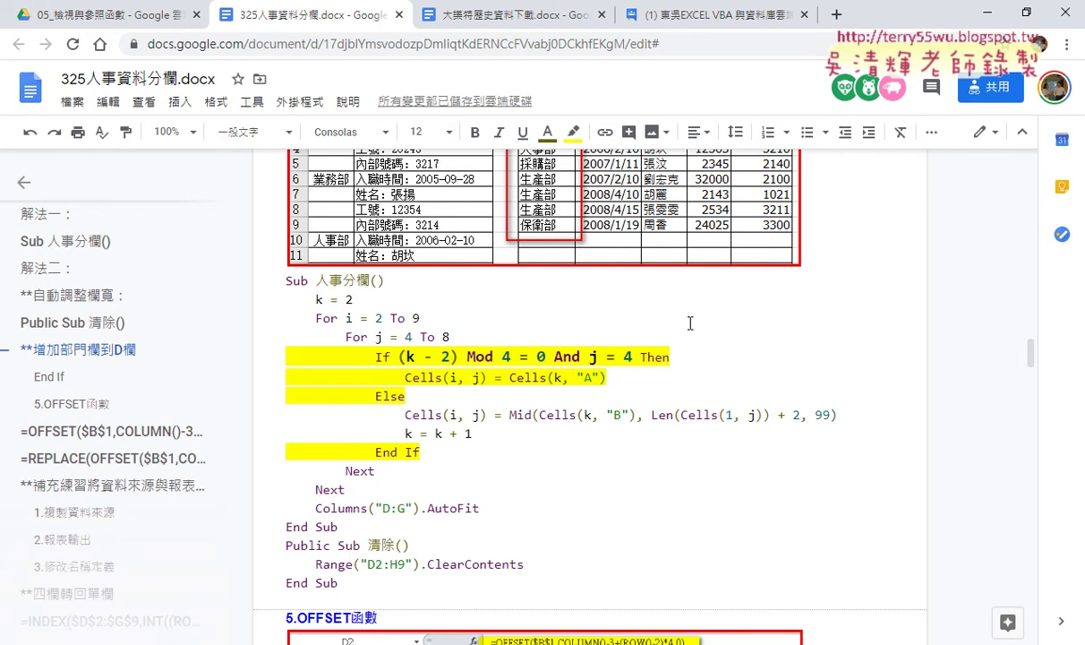
key("alt+Tab")
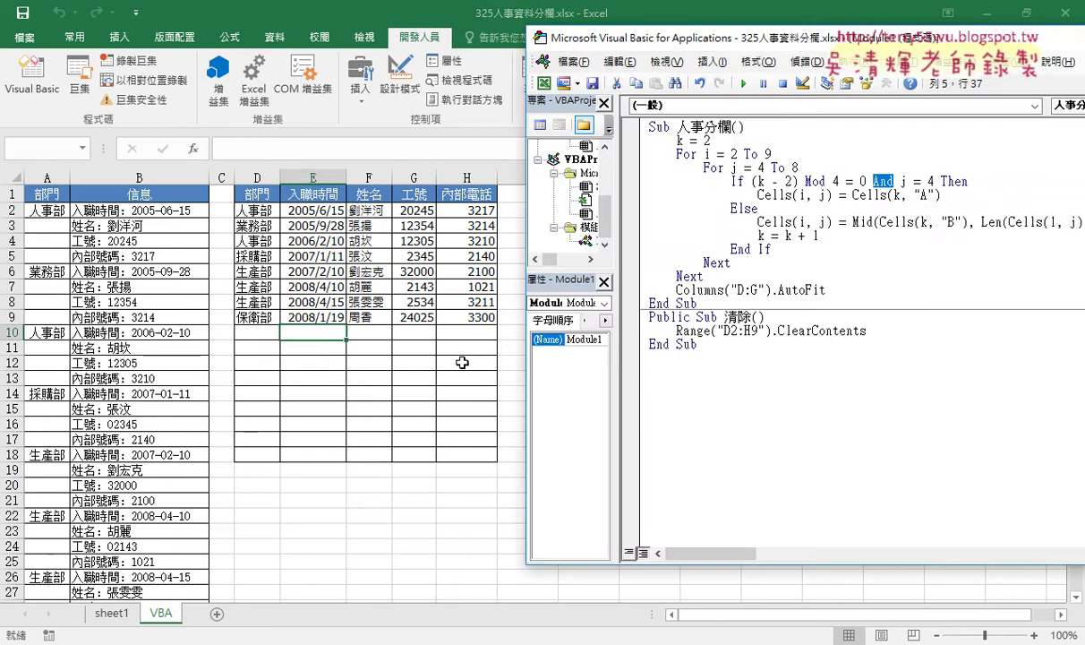
Clear and rerun the split macro, then check the refilled D2:H9 records row by row.
left_click(369, 362)
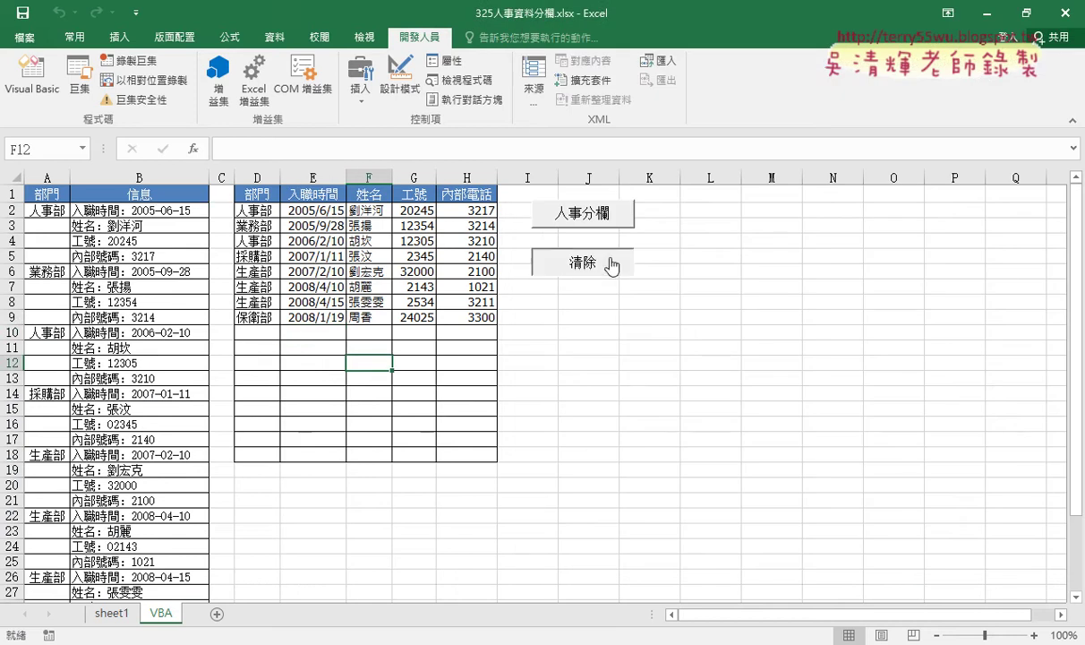
left_click(580, 255)
left_click(555, 211)
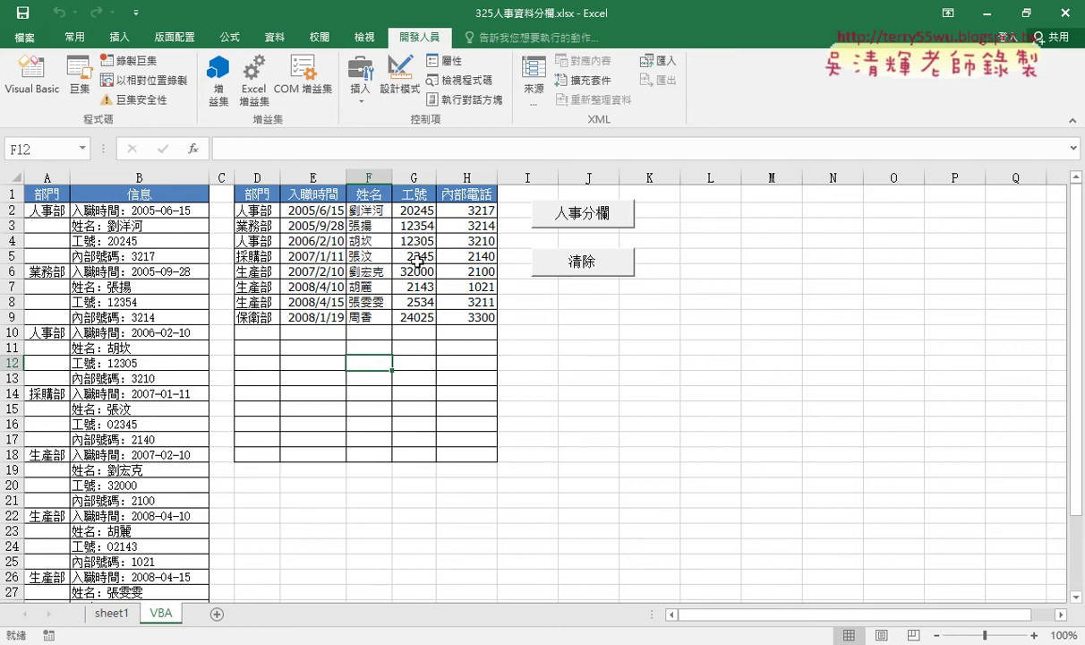
left_click_drag(242, 203, 459, 317)
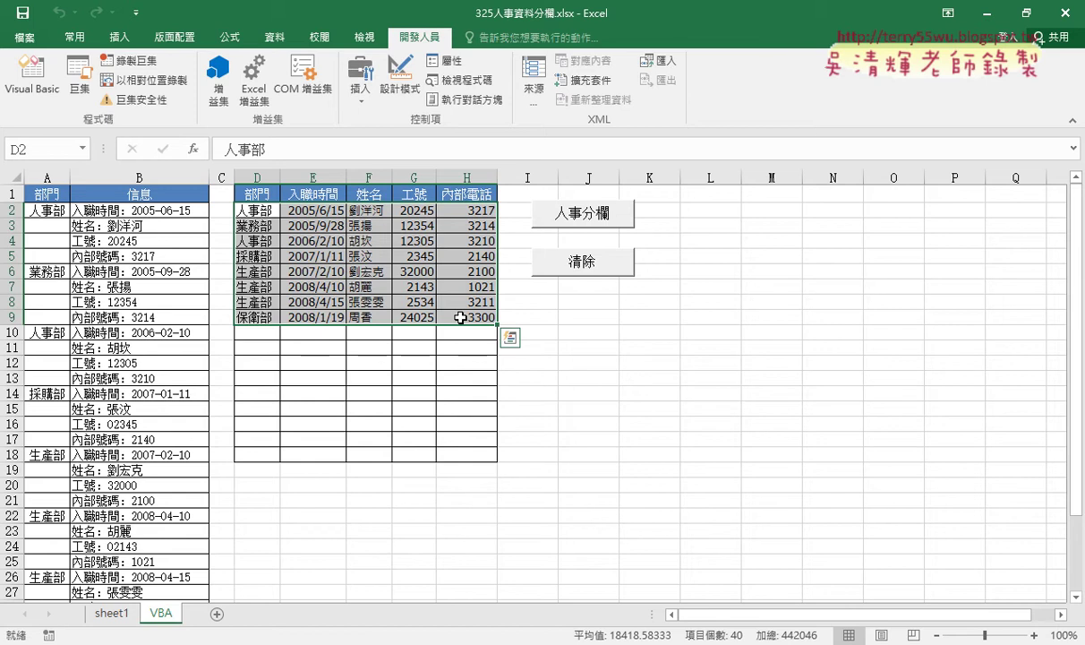
left_click_drag(245, 208, 468, 213)
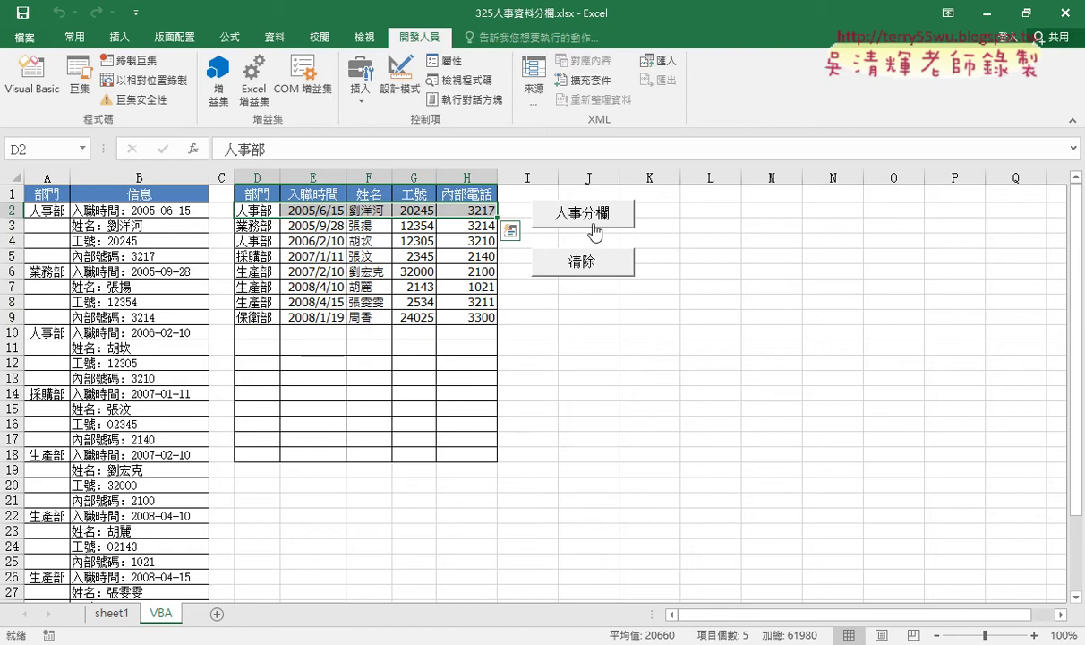
left_click_drag(244, 226, 465, 226)
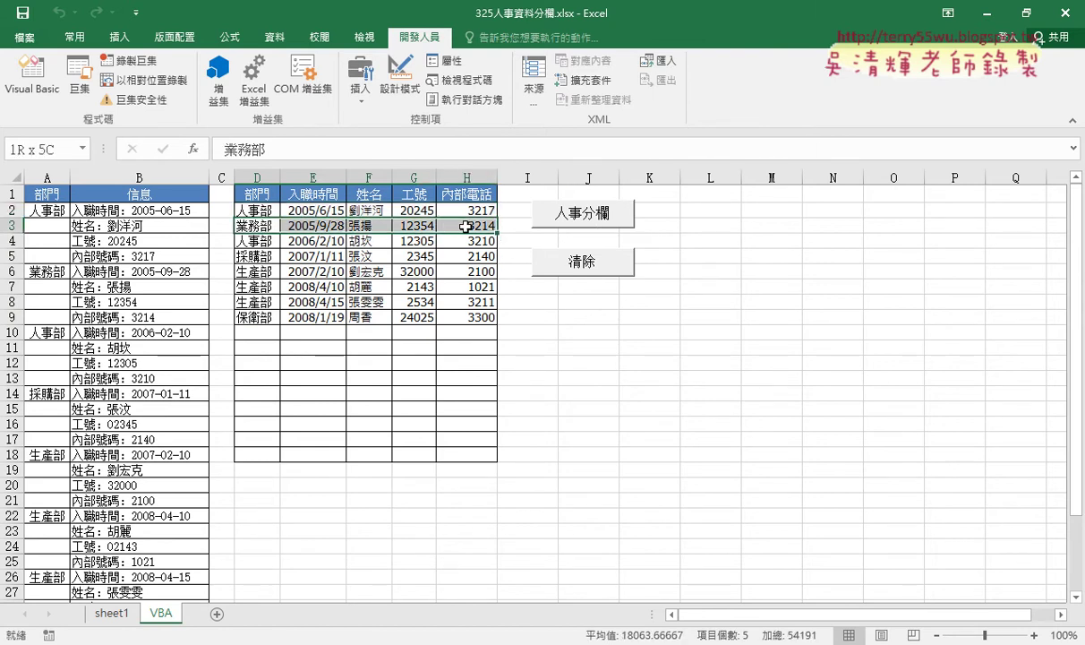
left_click_drag(242, 242, 471, 242)
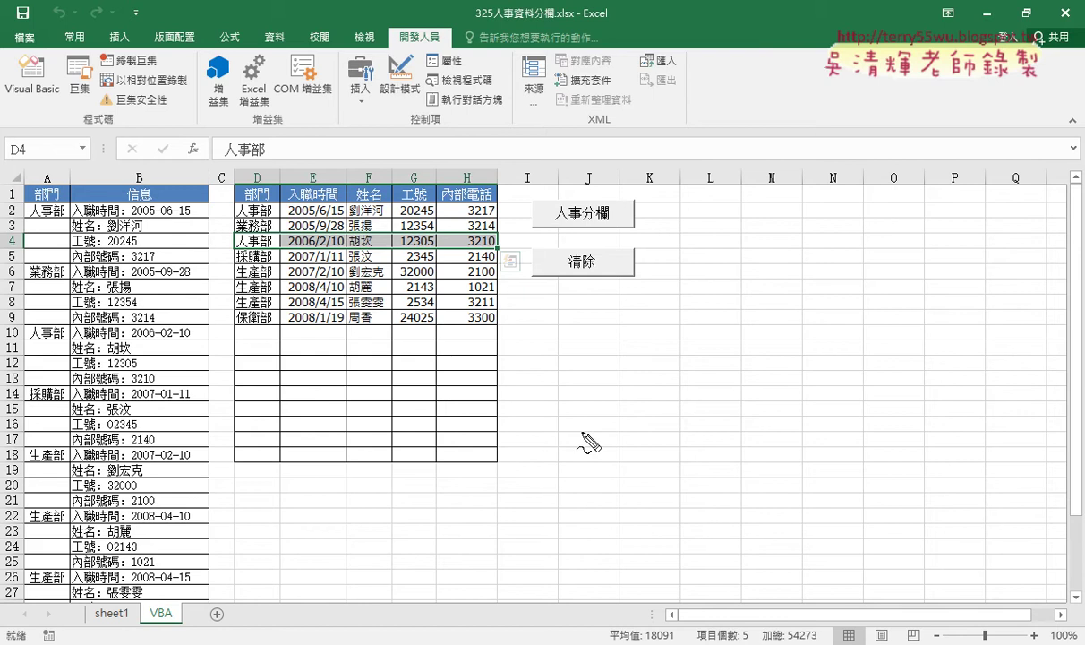
Select the 人事分欄 and 清除 macro buttons together as objects.
mouse_move(472, 332)
left_mouse_down()
mouse_move(354, 334)
mouse_move(436, 329)
left_mouse_up()
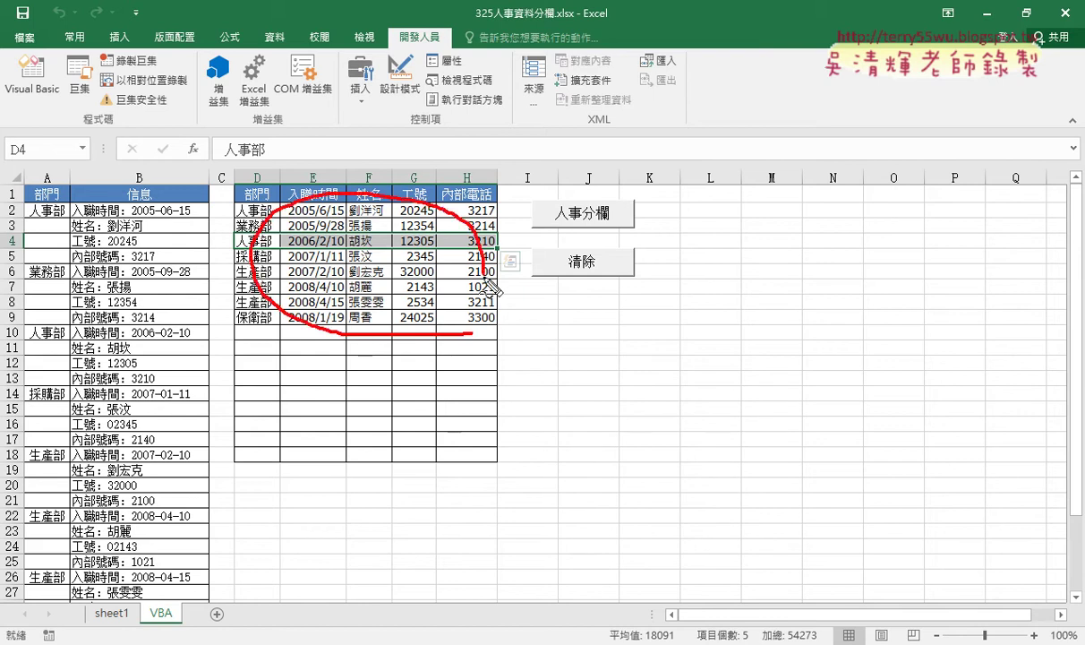
left_click_drag(382, 194, 681, 190)
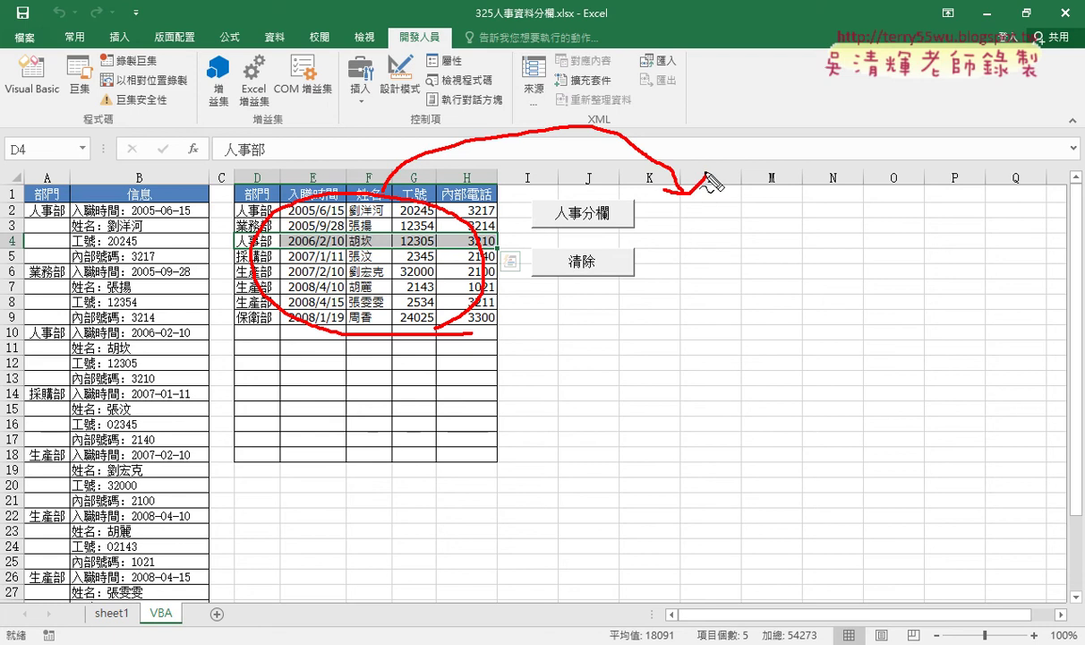
key("Escape")
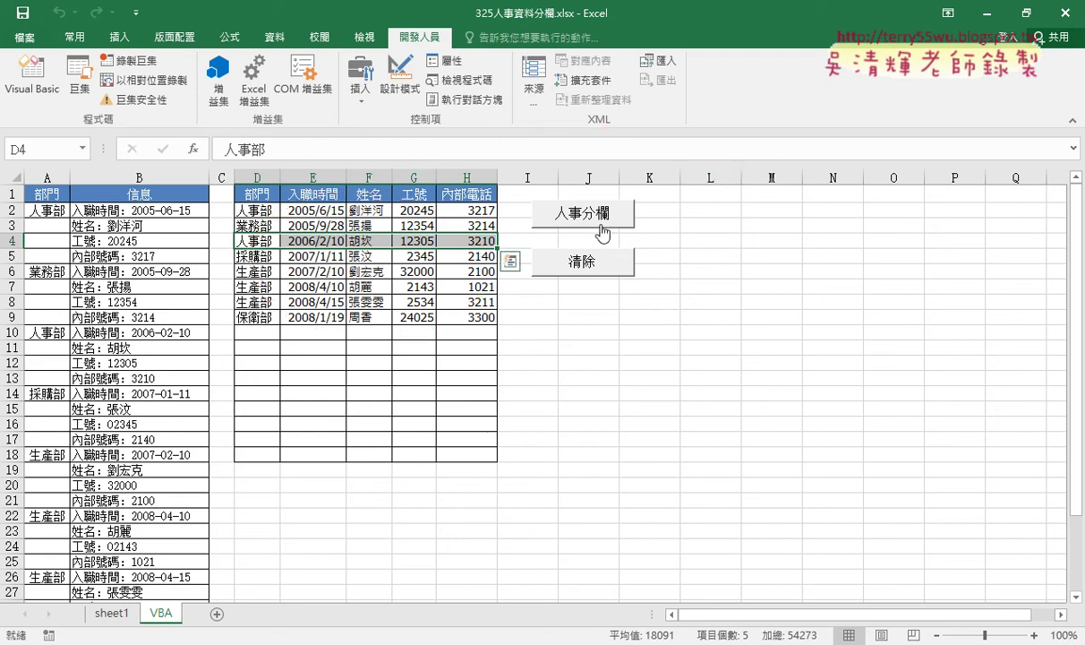
left_click(573, 220, "ctrl")
left_click(594, 273, "ctrl")
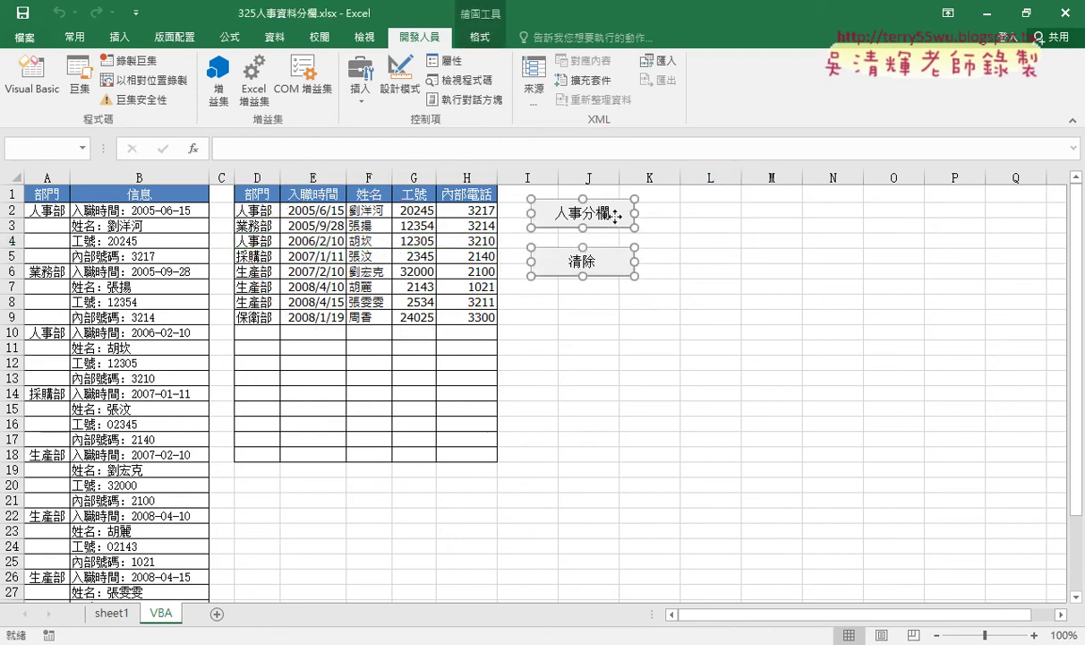
Move both macro buttons to columns L–M and enter the header 合併回一欄 in J1.
left_click_drag(616, 212, 763, 210)
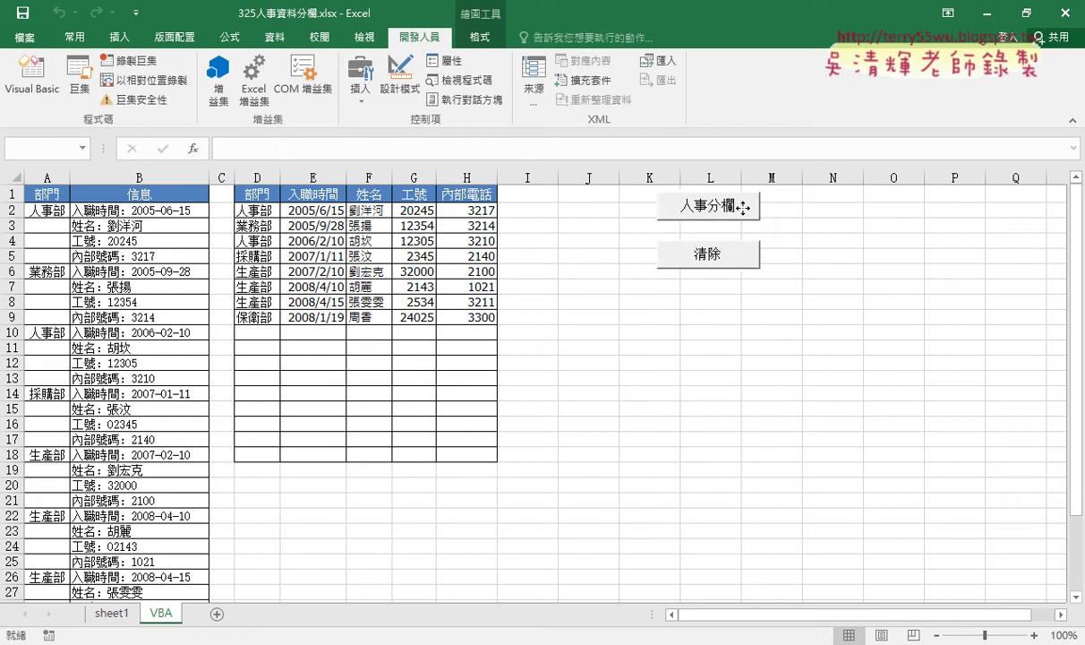
left_click(643, 225)
left_click(586, 197)
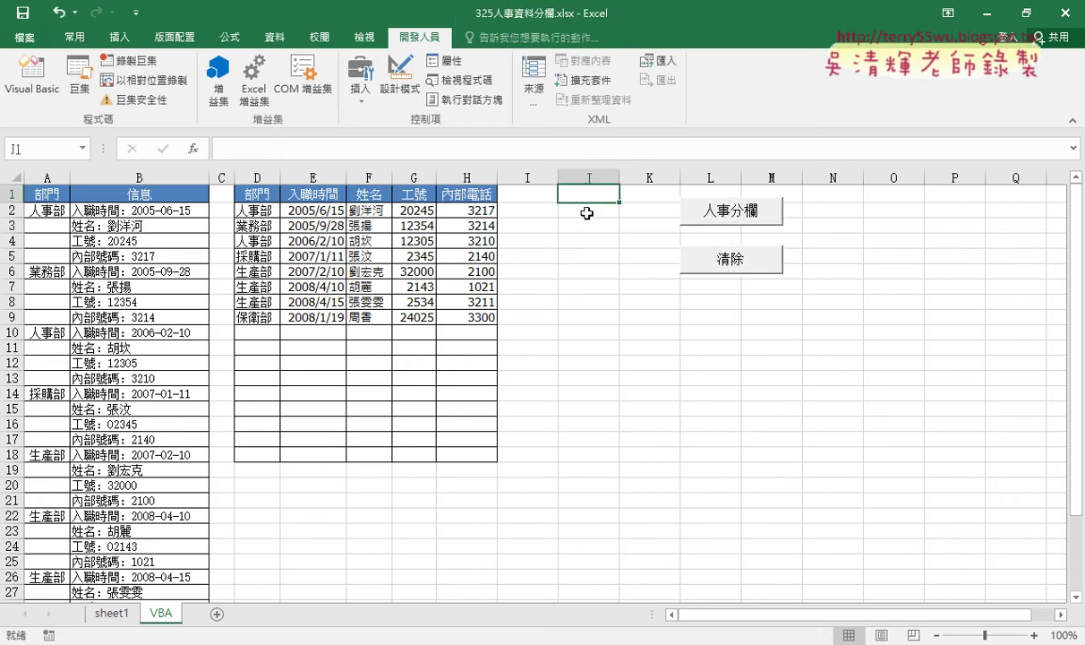
type("和ㄅㄧㄙ")
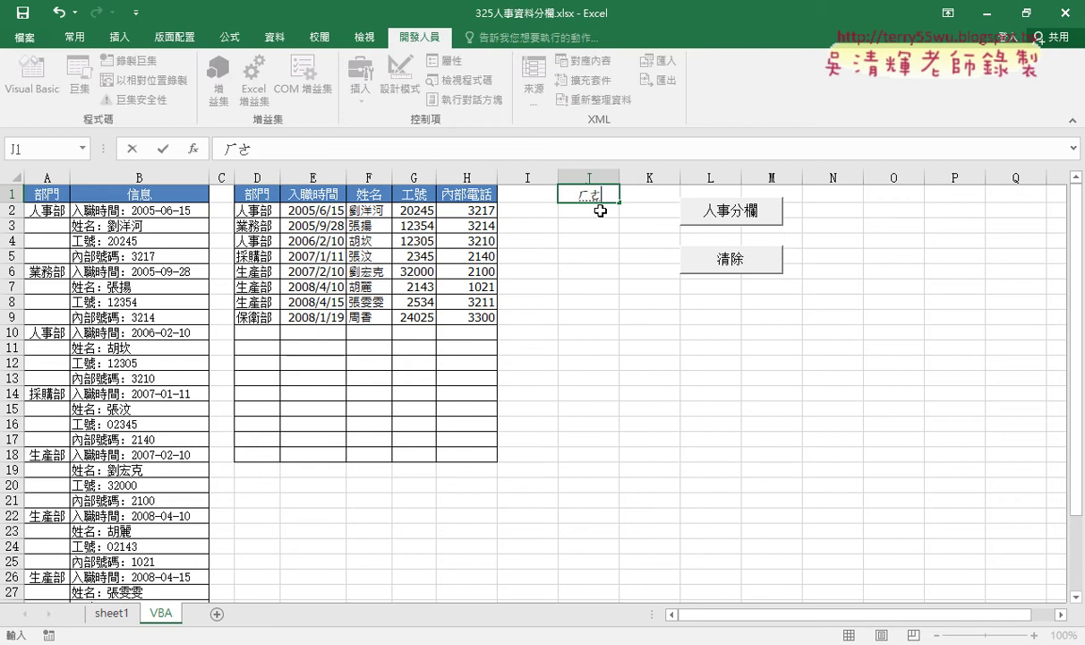
type("4")
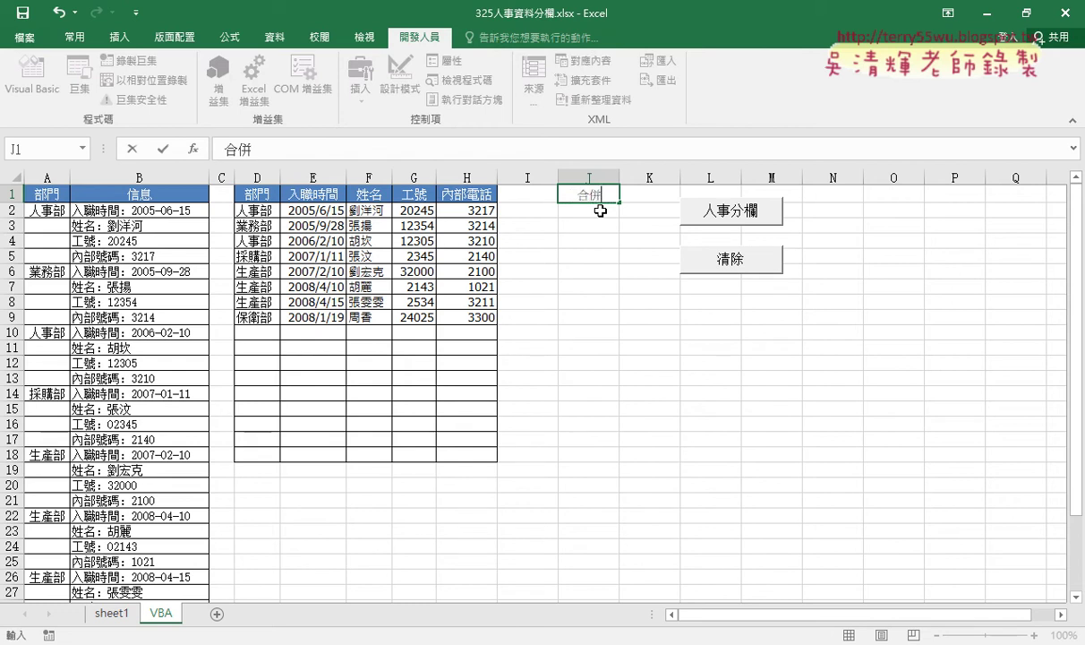
type("ㄏㄨㄟ6一")
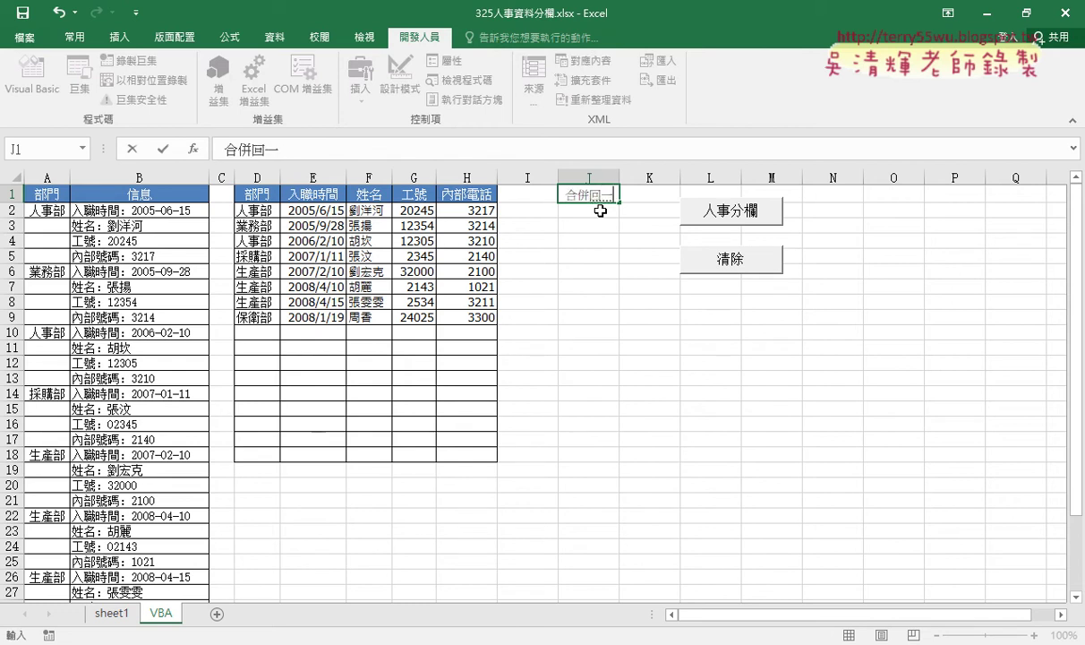
type("ㄌㄢ6")
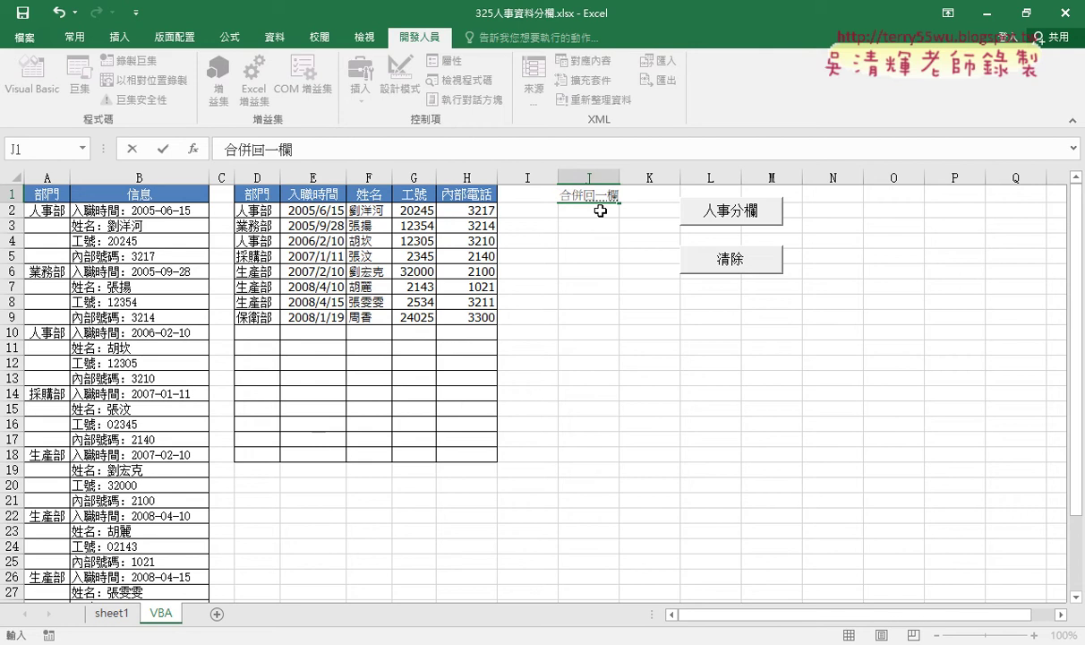
key("Return")
key("Return")
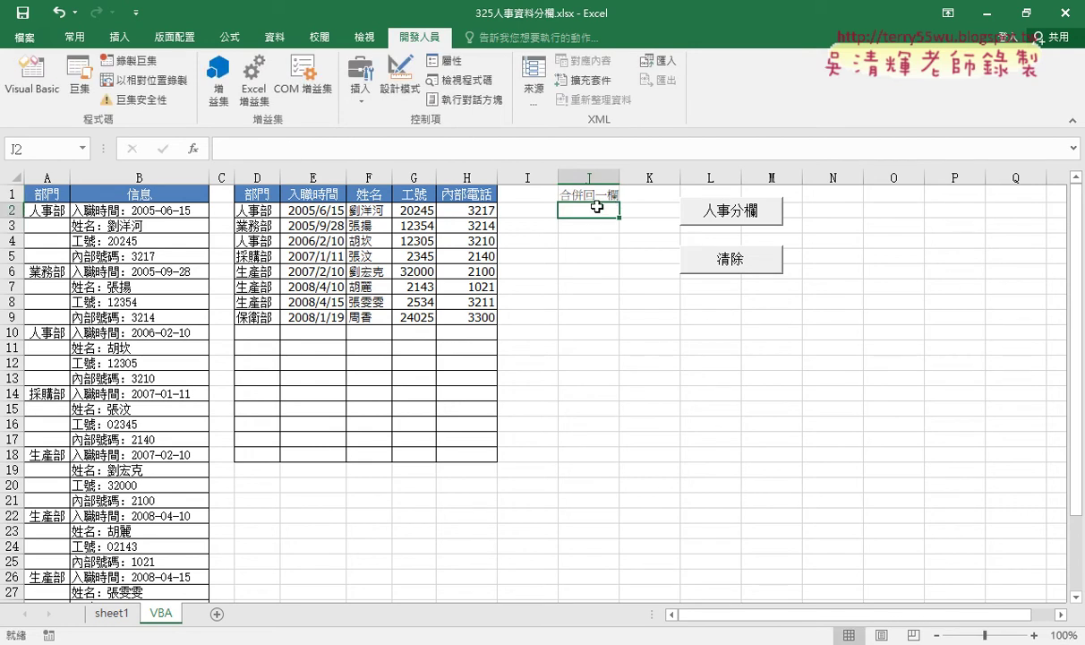
Copy the 內部電話 header format from H1 with Format Painter.
left_click(467, 205)
left_click(461, 194)
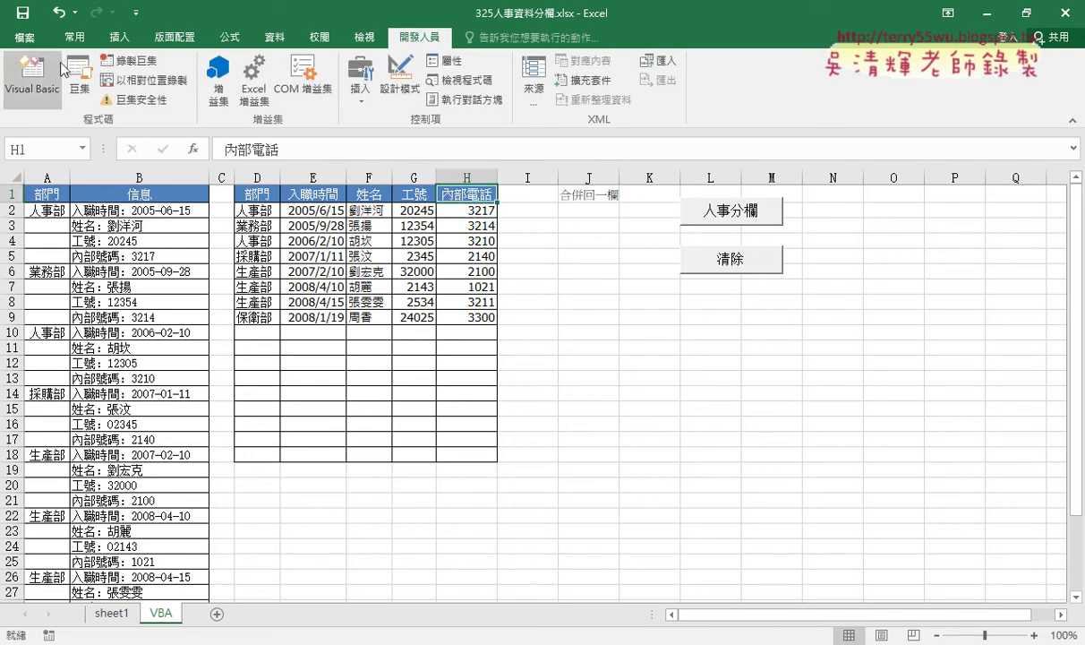
left_click(74, 37)
left_click(49, 98)
Apply H1's header styling to J1 and widen column J to fit 合併回一欄.
left_click(578, 189)
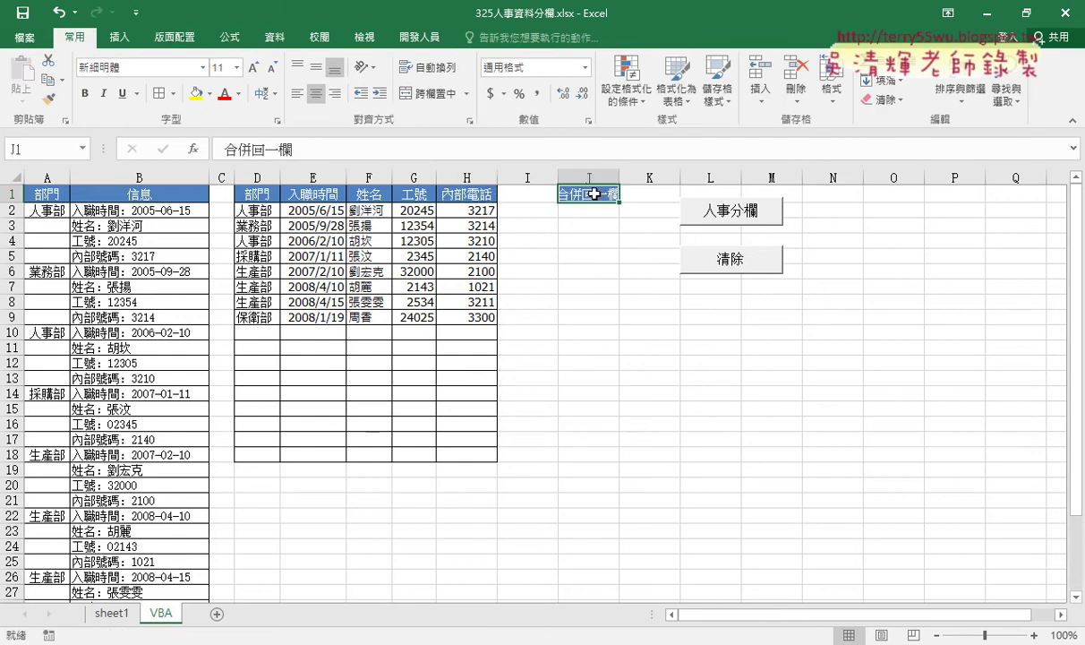
left_click_drag(620, 179, 635, 180)
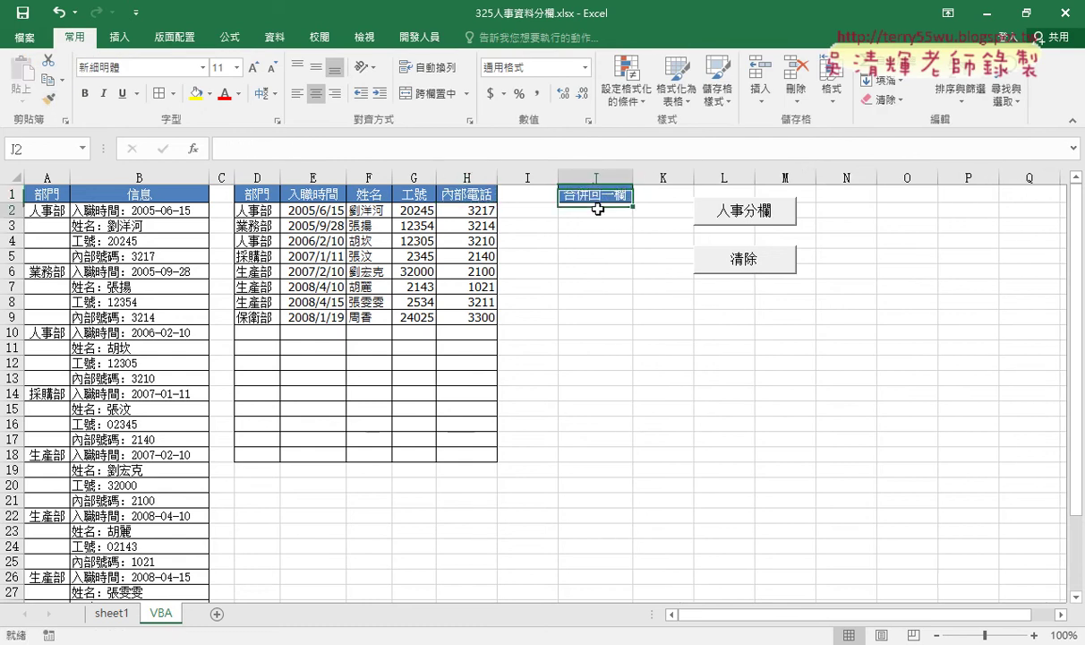
key("Return")
Review the D2:H9 records alongside the empty column J below the new header.
left_click_drag(246, 209, 475, 210)
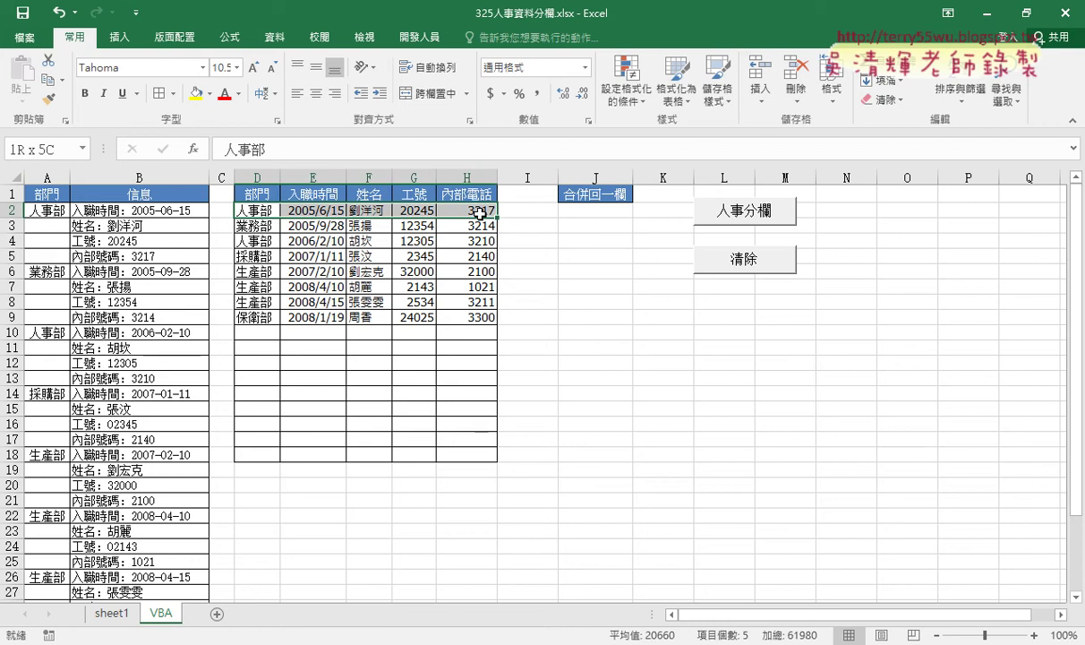
left_click_drag(605, 209, 604, 283)
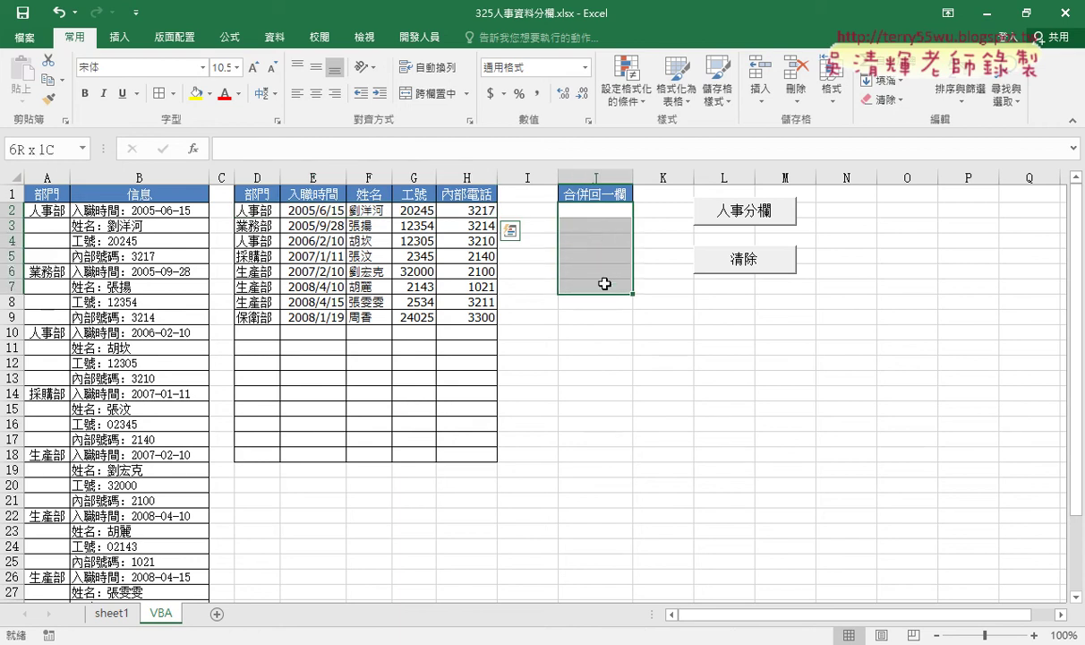
left_click_drag(269, 226, 458, 227)
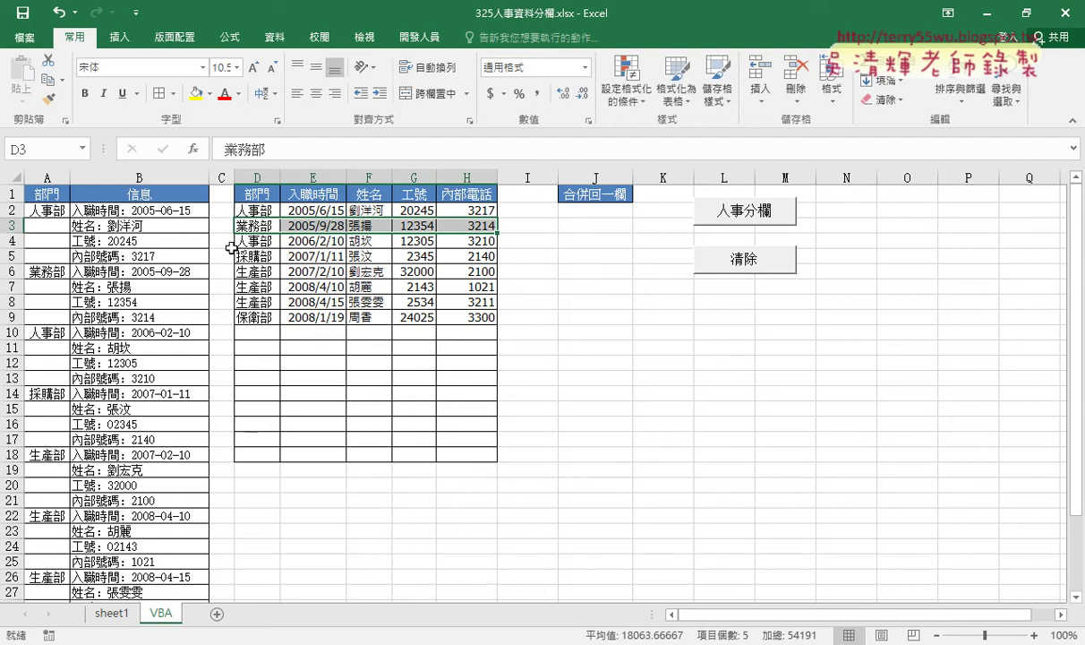
left_click_drag(255, 210, 483, 317)
left_click(605, 219)
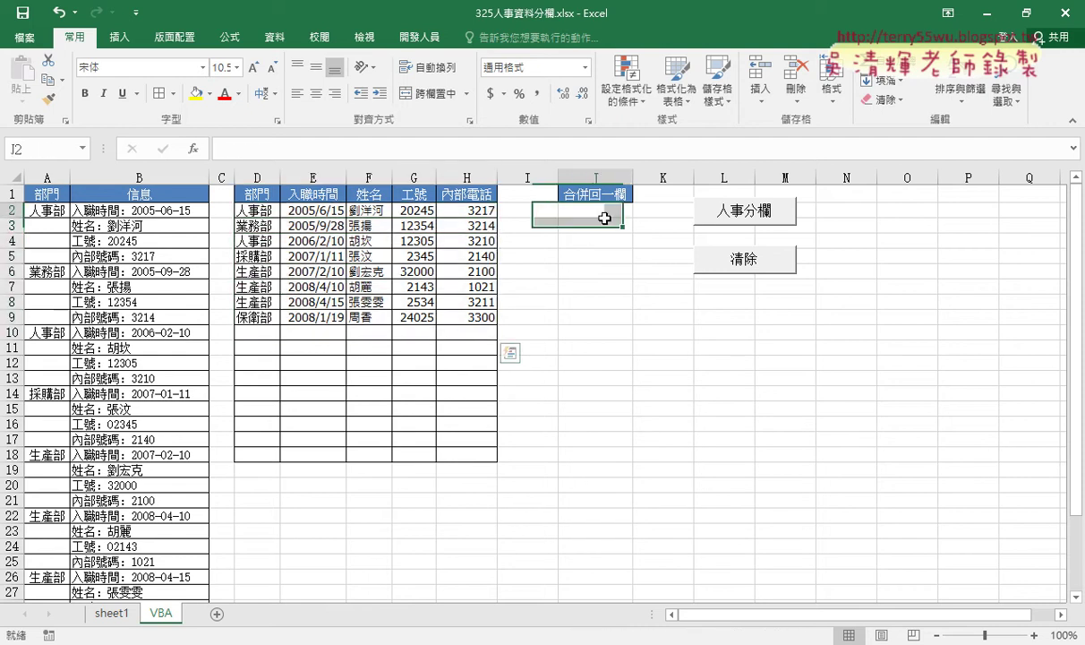
left_click_drag(606, 219, 608, 535)
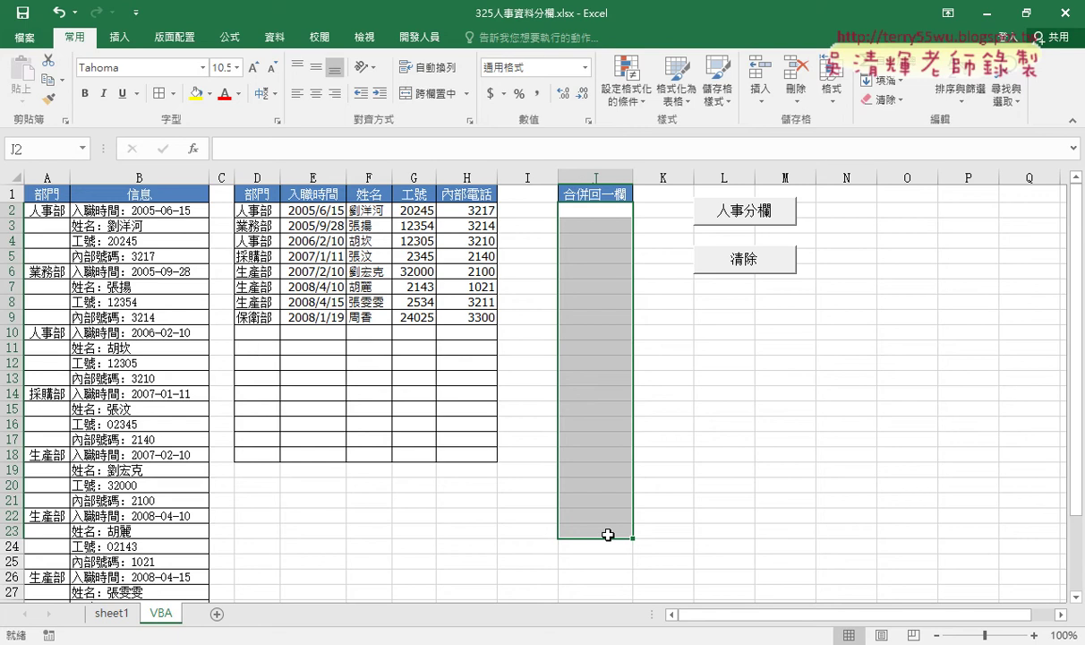
Step through row 2's fields from D2 to H2, then down column J to J7.
left_click_drag(248, 207, 483, 317)
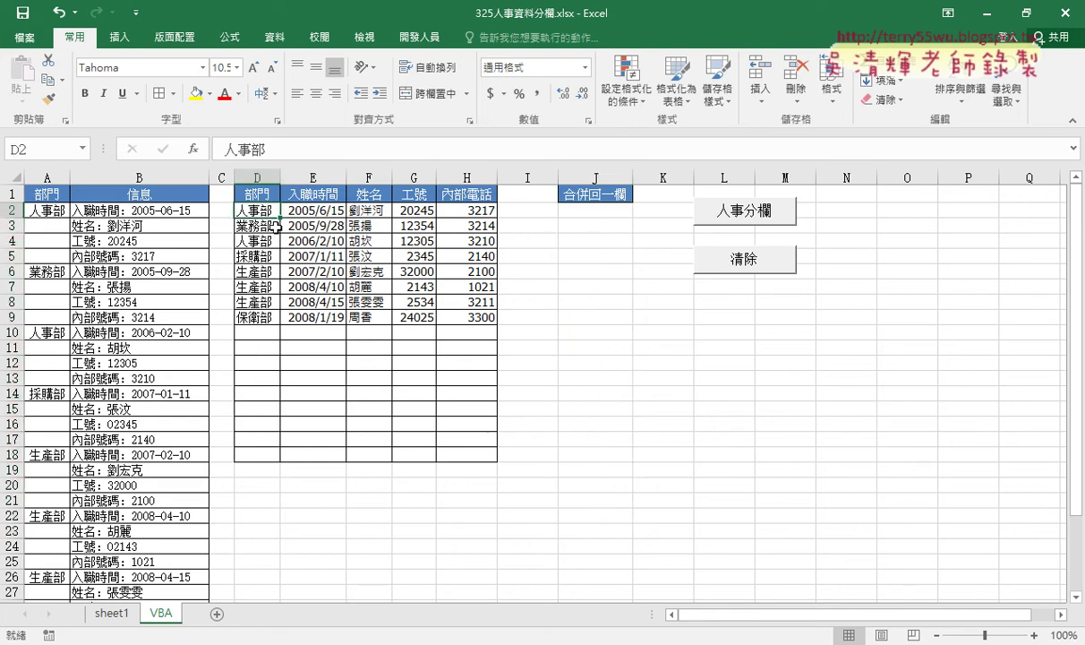
left_click(259, 211)
left_click(305, 210)
left_click(383, 212)
left_click(428, 211)
left_click(490, 211)
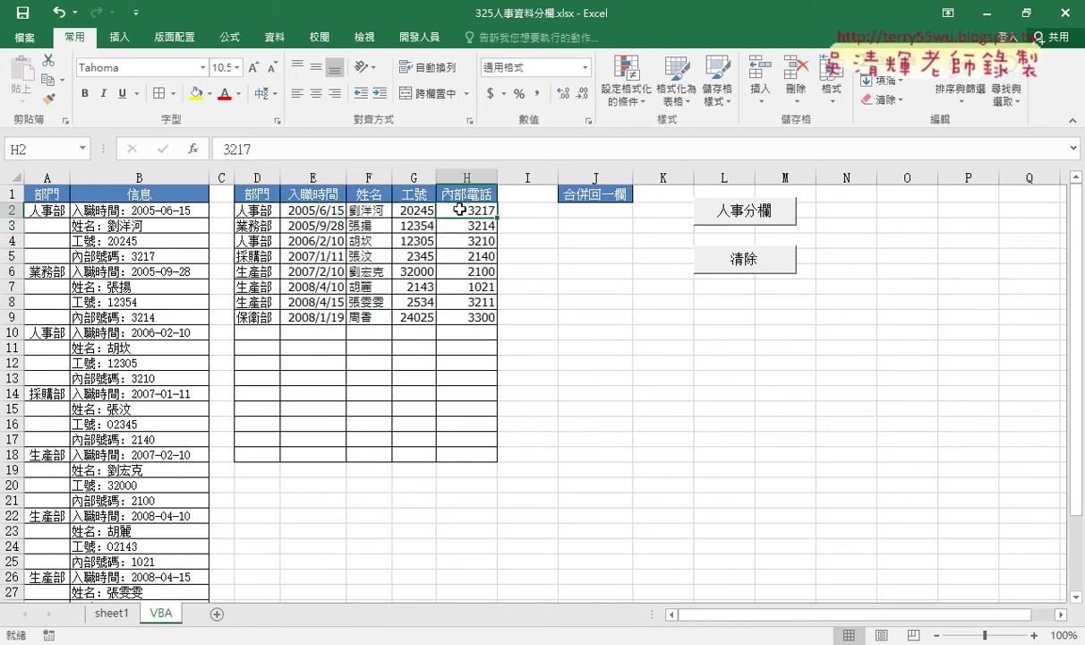
left_click(600, 218)
left_click(600, 228)
key("Down")
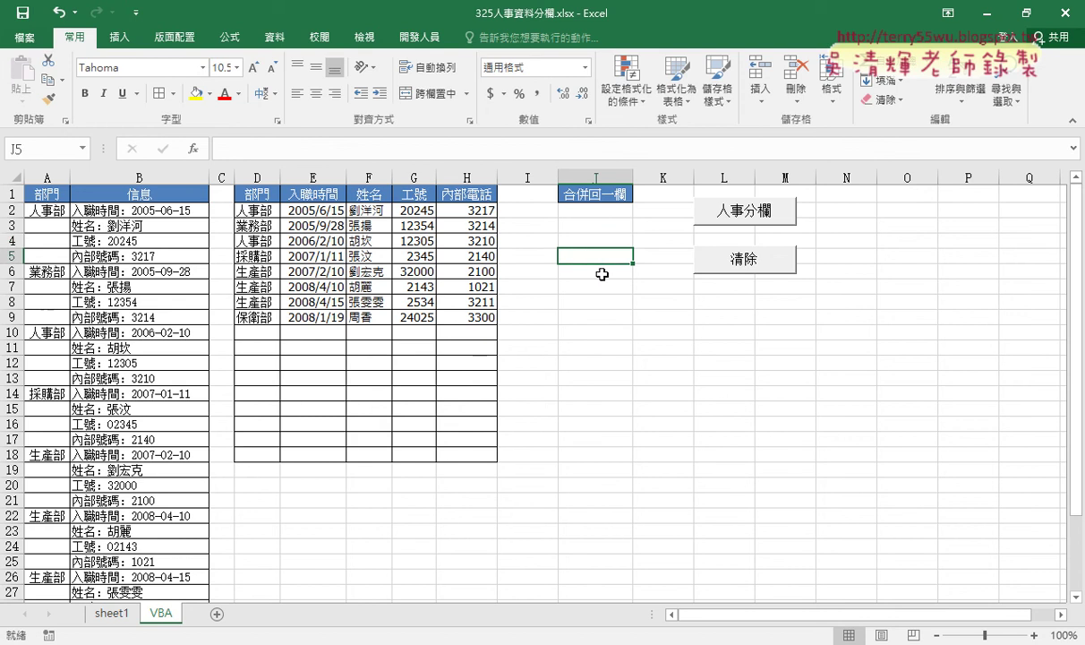
key("Down")
key("Down")
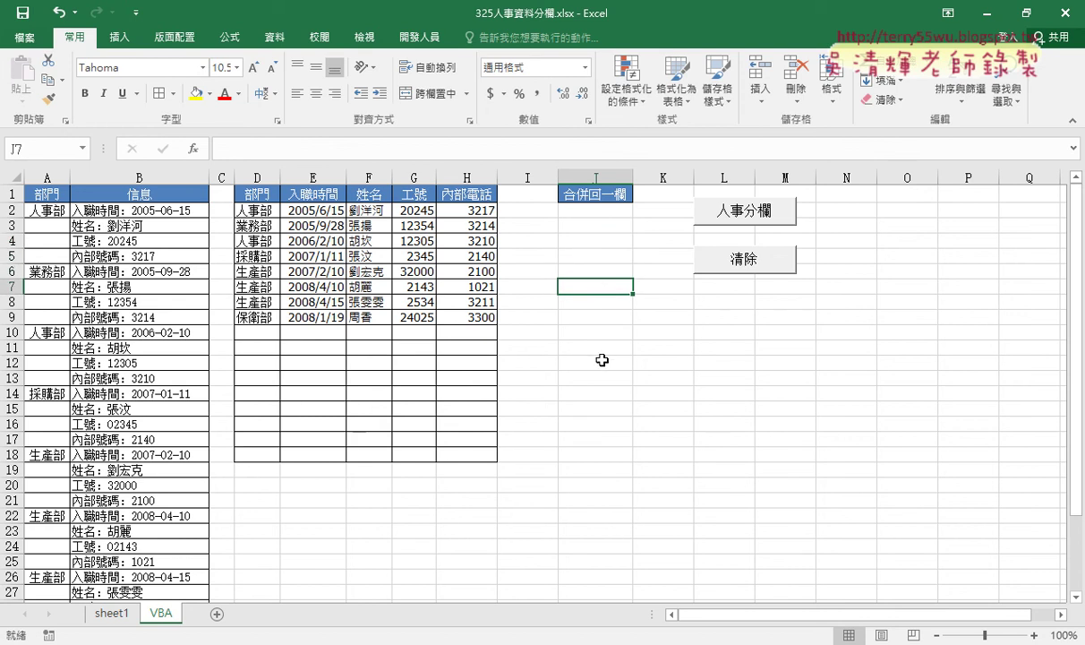